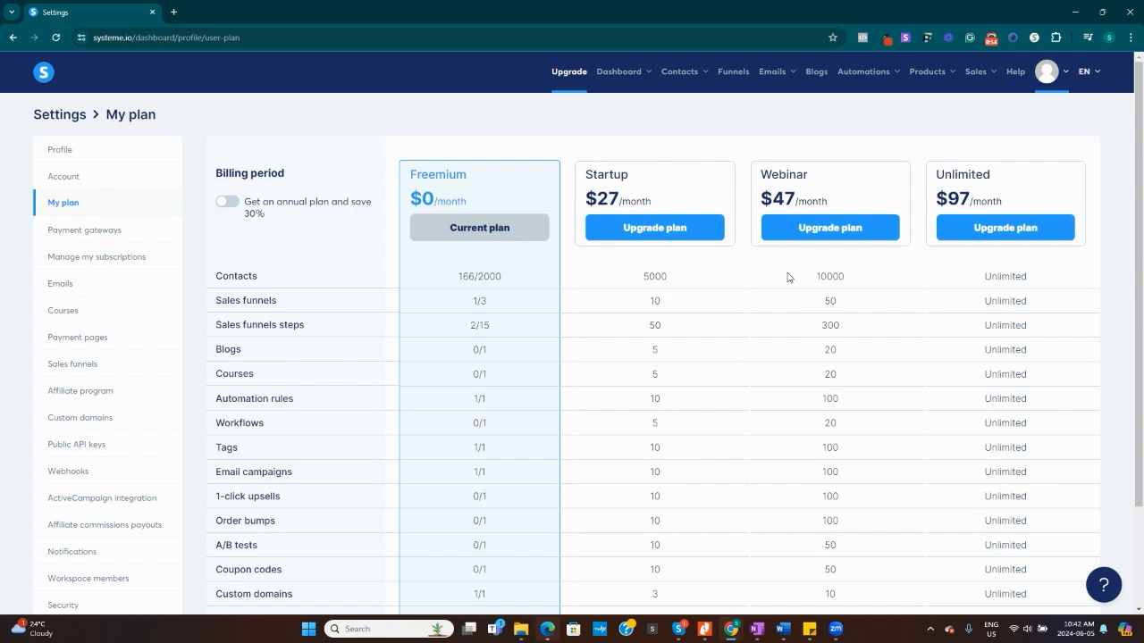
Start creating a new sales funnel and name it YouTube Test.
{"action": "left_click", "coordinate": [731, 73]}
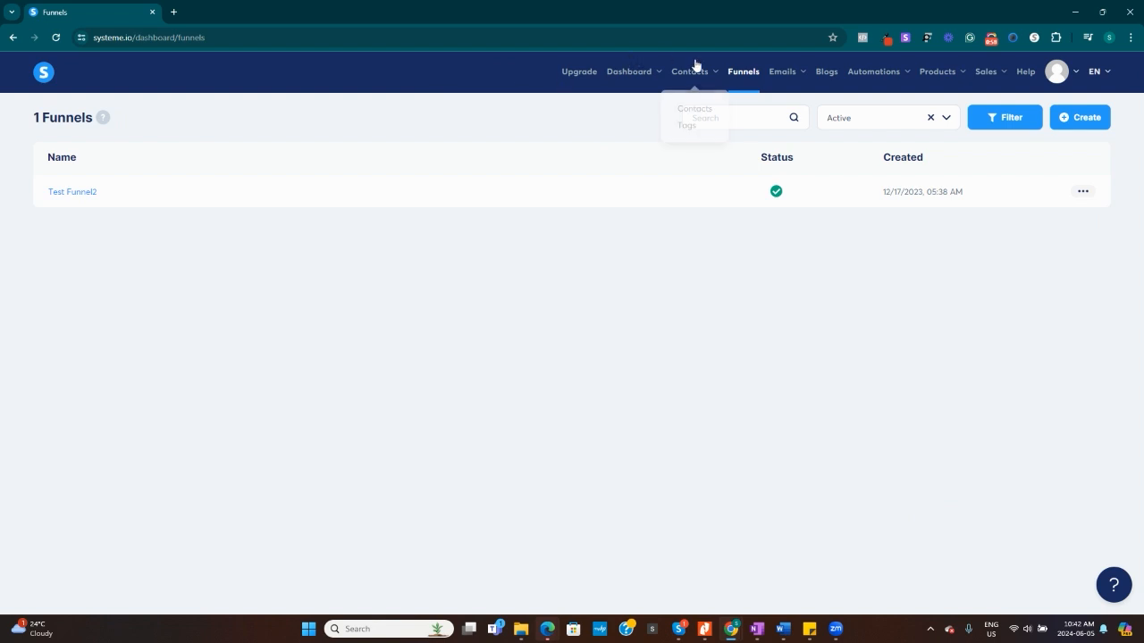
{"action": "left_click", "coordinate": [1077, 119]}
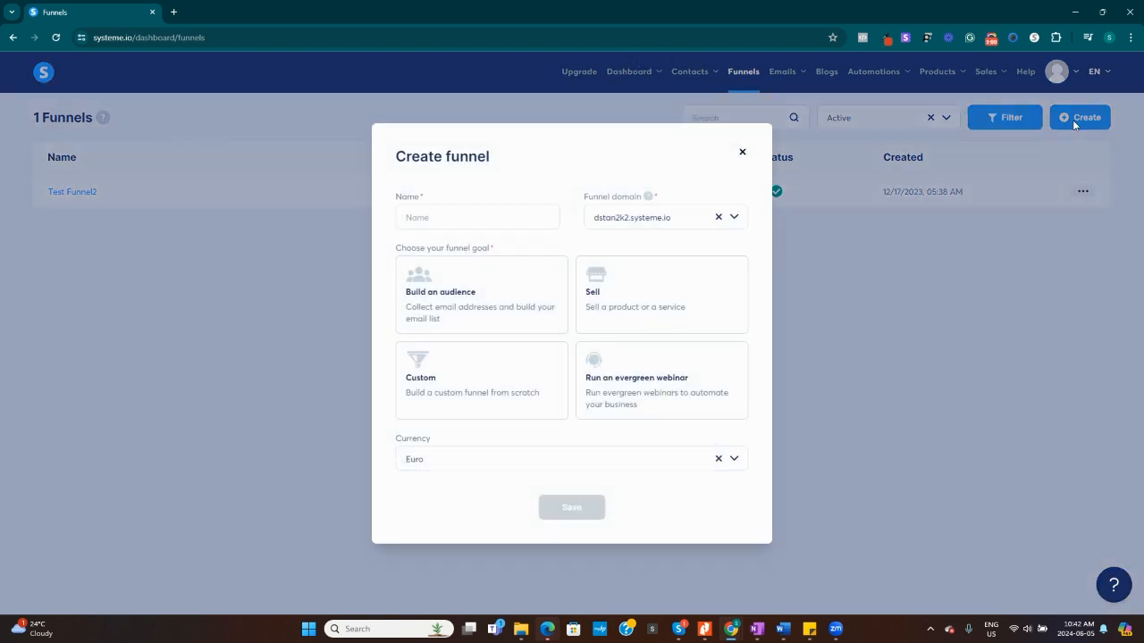
{"action": "left_click", "coordinate": [450, 219]}
{"action": "type", "text": "YouT"}
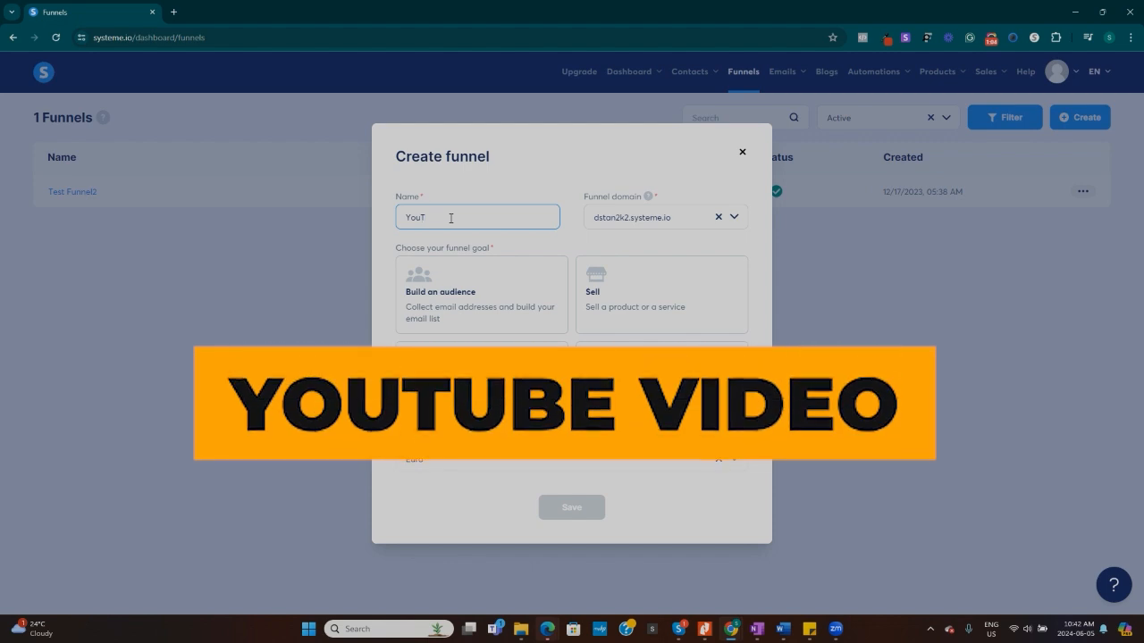
{"action": "type", "text": "ube Test"}
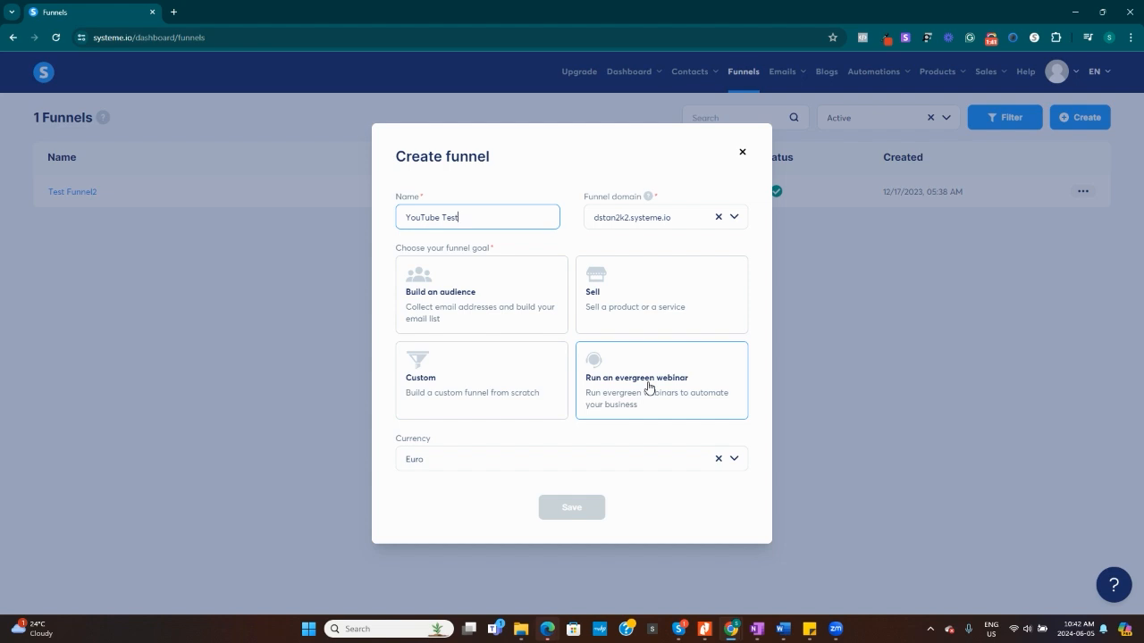
Set the funnel's currency to Canadian Dollar, choose the Build an audience goal, and save the funnel.
{"action": "left_click", "coordinate": [735, 459]}
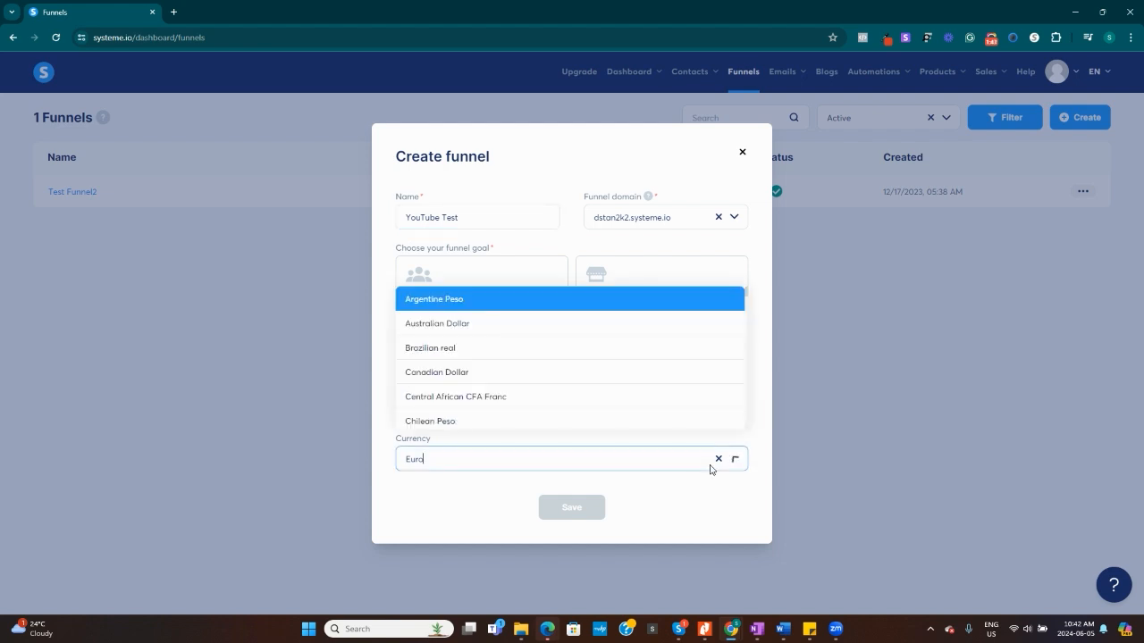
{"action": "left_click", "coordinate": [547, 372]}
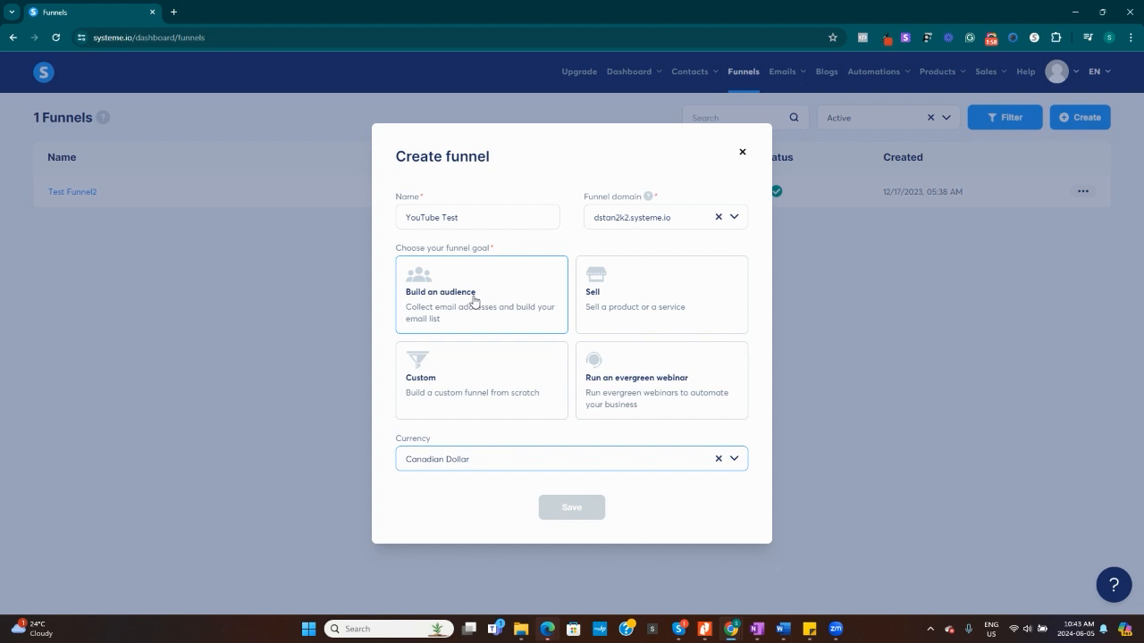
{"action": "left_click", "coordinate": [474, 301]}
{"action": "left_click", "coordinate": [575, 511]}
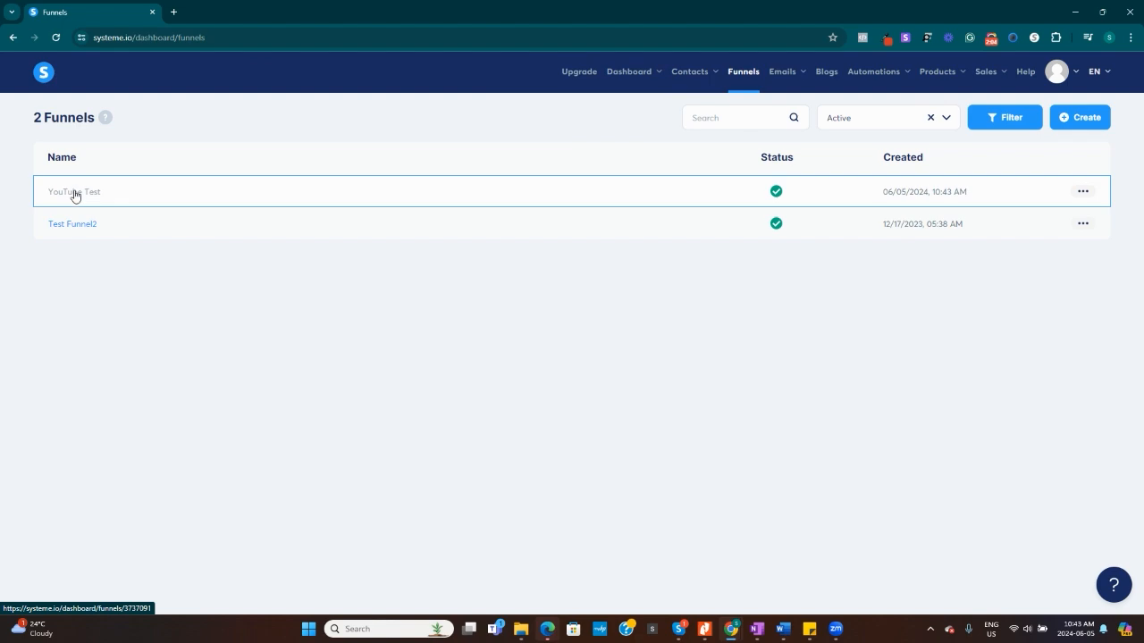
Open the YouTube Test funnel and browse its squeeze page templates up to the third page.
{"action": "left_click", "coordinate": [78, 196]}
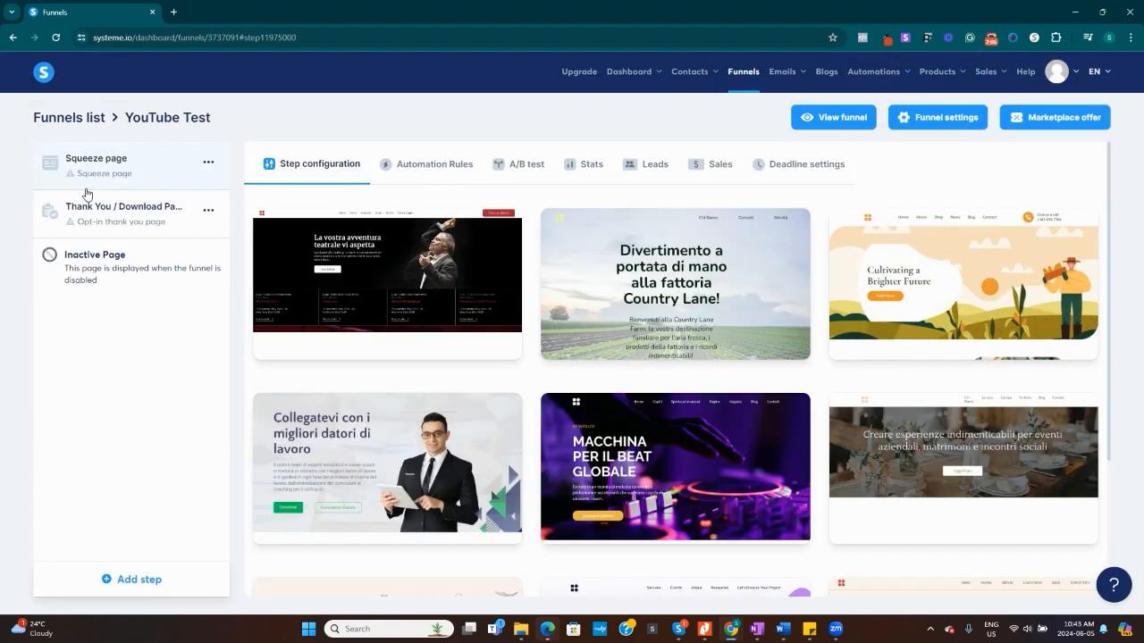
{"action": "mouse_move", "coordinate": [377, 284]}
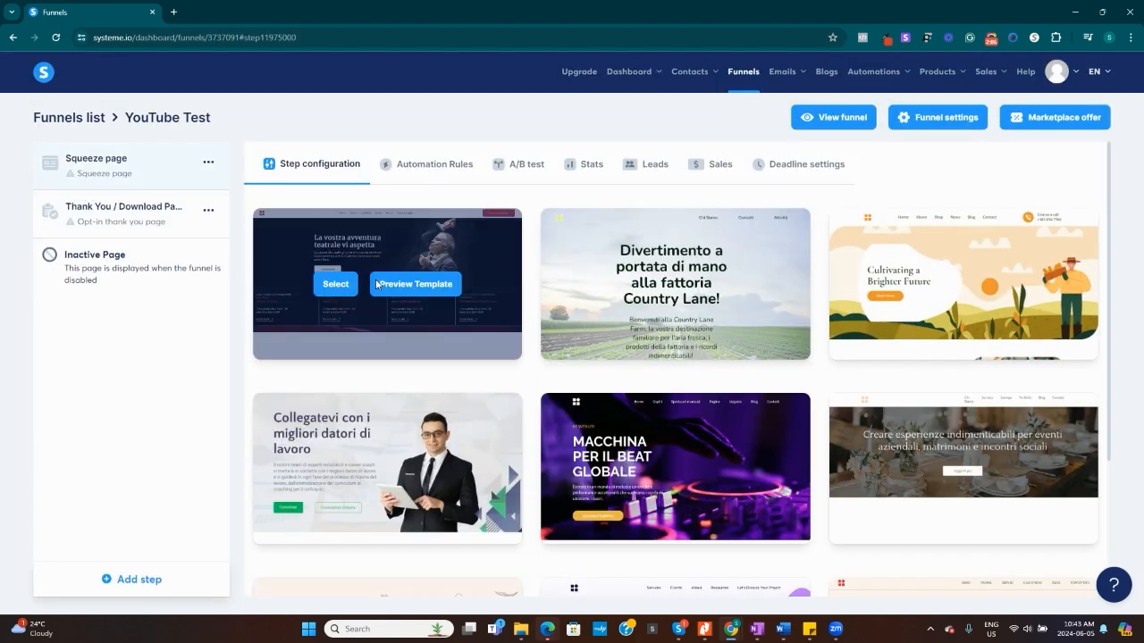
{"action": "mouse_move", "coordinate": [688, 304]}
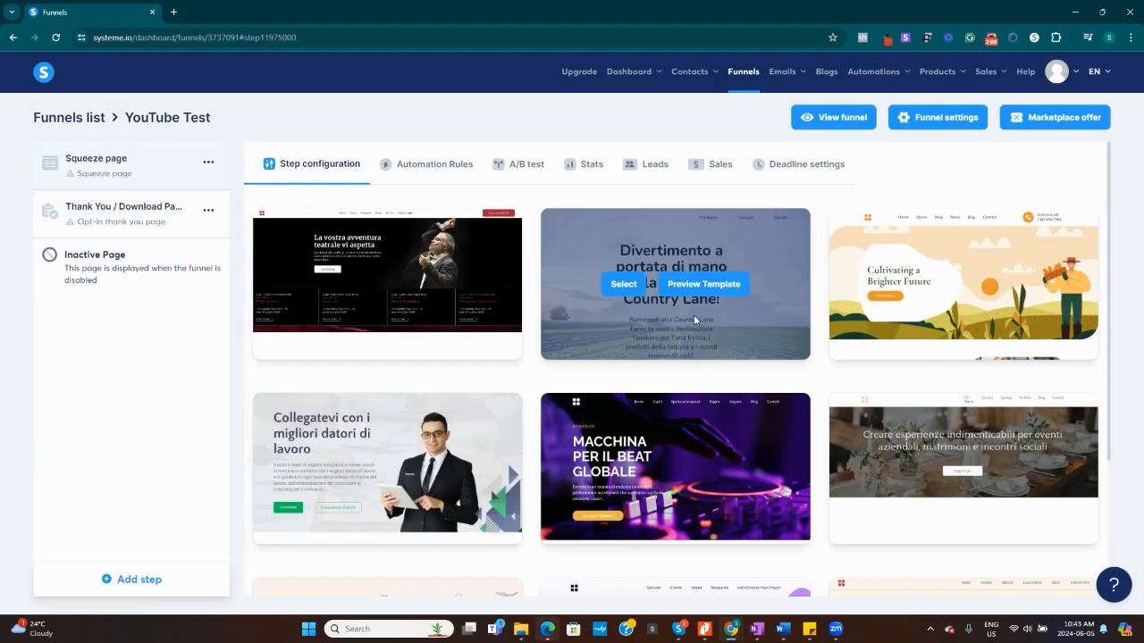
{"action": "scroll", "coordinate": [597, 362], "scroll_direction": "down", "scroll_amount": 2}
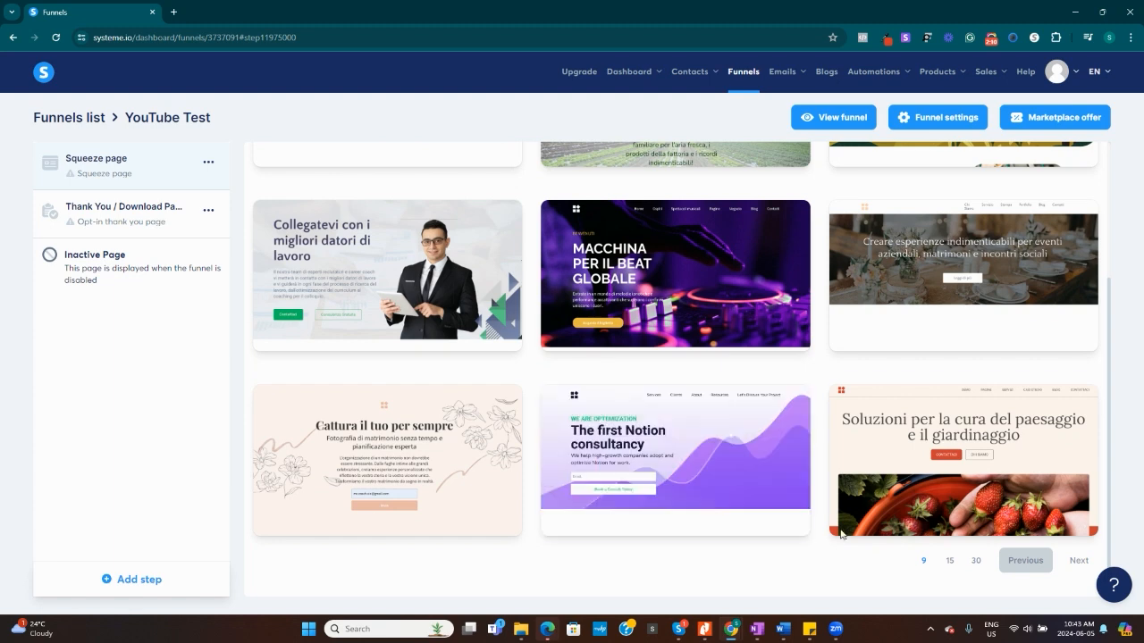
{"action": "left_click", "coordinate": [1079, 560]}
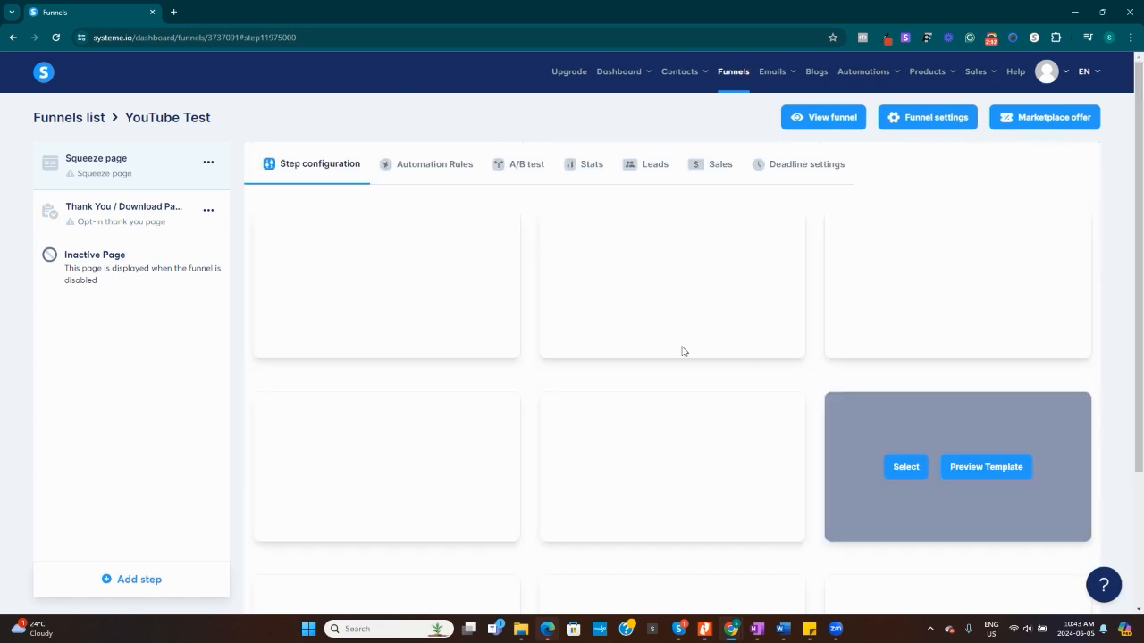
{"action": "mouse_move", "coordinate": [674, 304]}
{"action": "scroll", "coordinate": [674, 304], "scroll_direction": "down", "scroll_amount": 2}
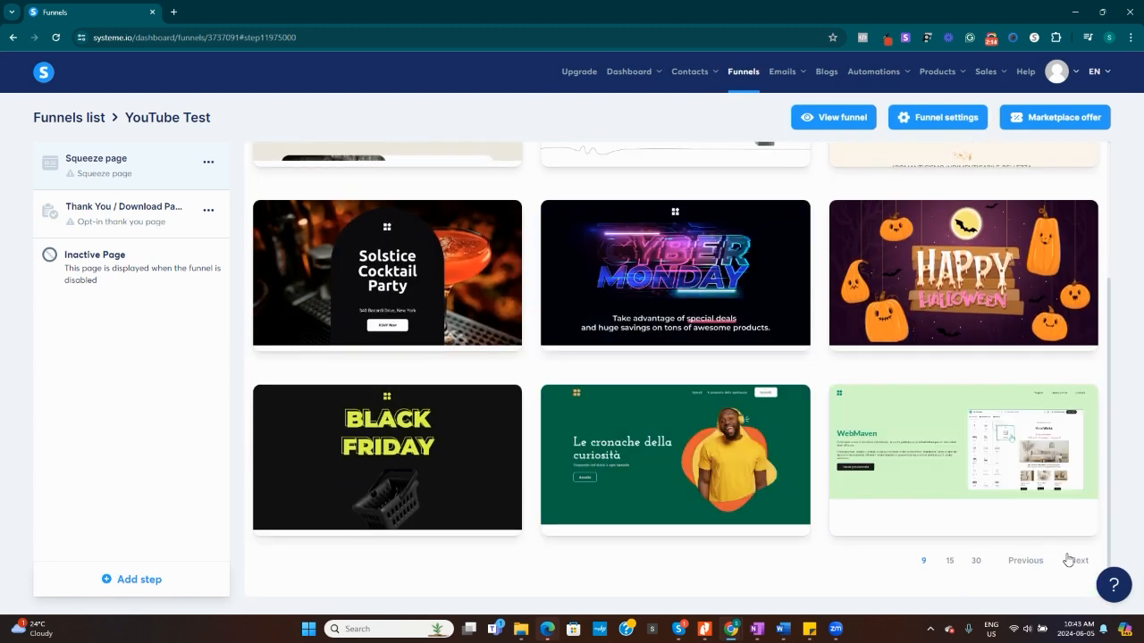
{"action": "left_click", "coordinate": [1075, 561]}
Preview the first template on this page, the one with the woman holding a laptop, and close the preview.
{"action": "mouse_move", "coordinate": [415, 283]}
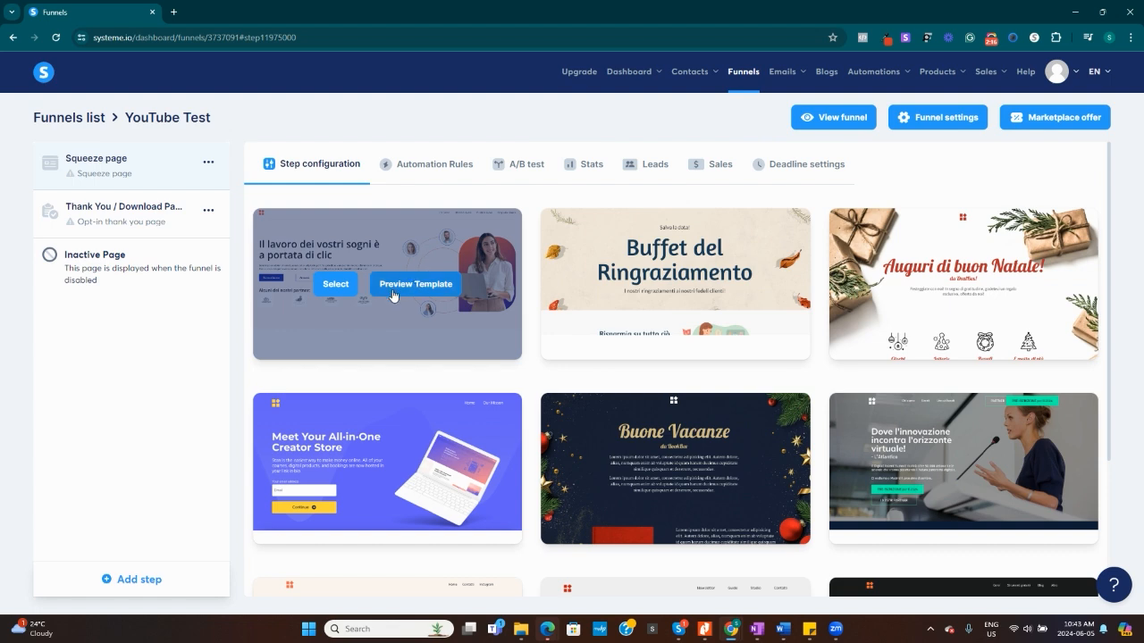
{"action": "left_click", "coordinate": [408, 286]}
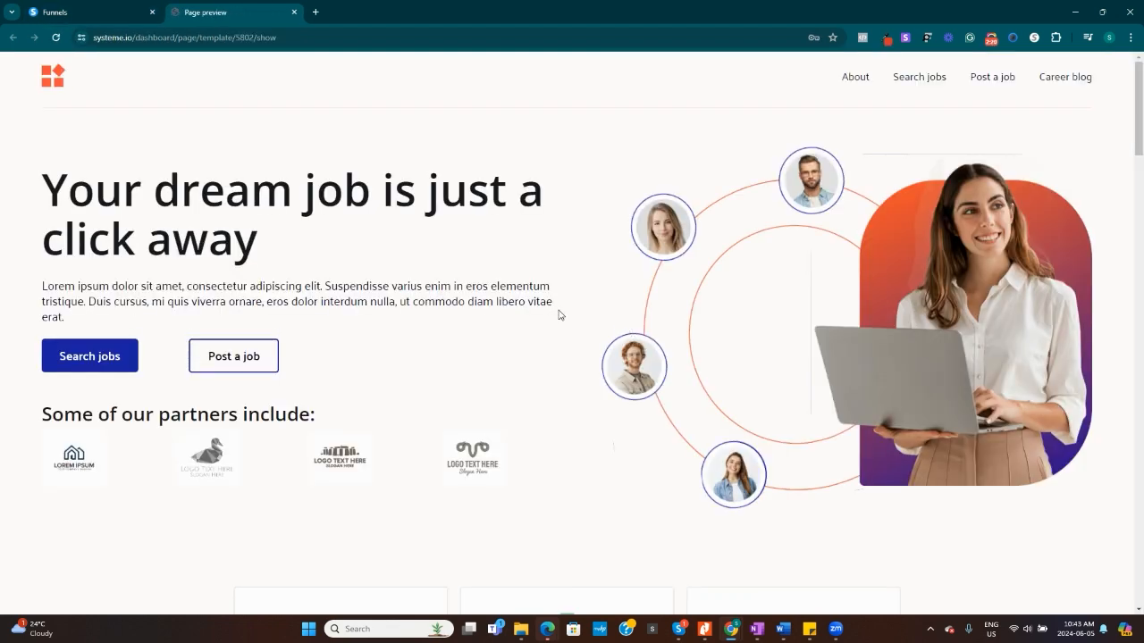
{"action": "left_click", "coordinate": [294, 11]}
Apply the "Ready to improve your body?" fitness template from the next template page to the squeeze page and open it for editing.
{"action": "mouse_move", "coordinate": [629, 256]}
{"action": "scroll", "coordinate": [629, 256], "scroll_direction": "down", "scroll_amount": 2}
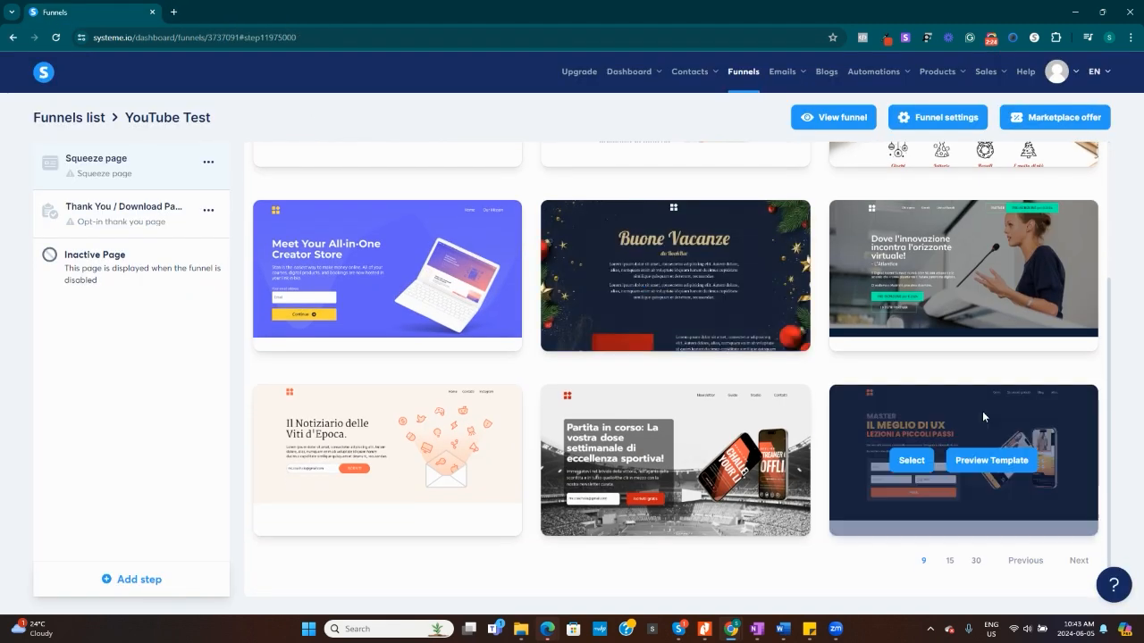
{"action": "left_click", "coordinate": [1080, 563]}
{"action": "scroll", "coordinate": [662, 304], "scroll_direction": "down", "scroll_amount": 3}
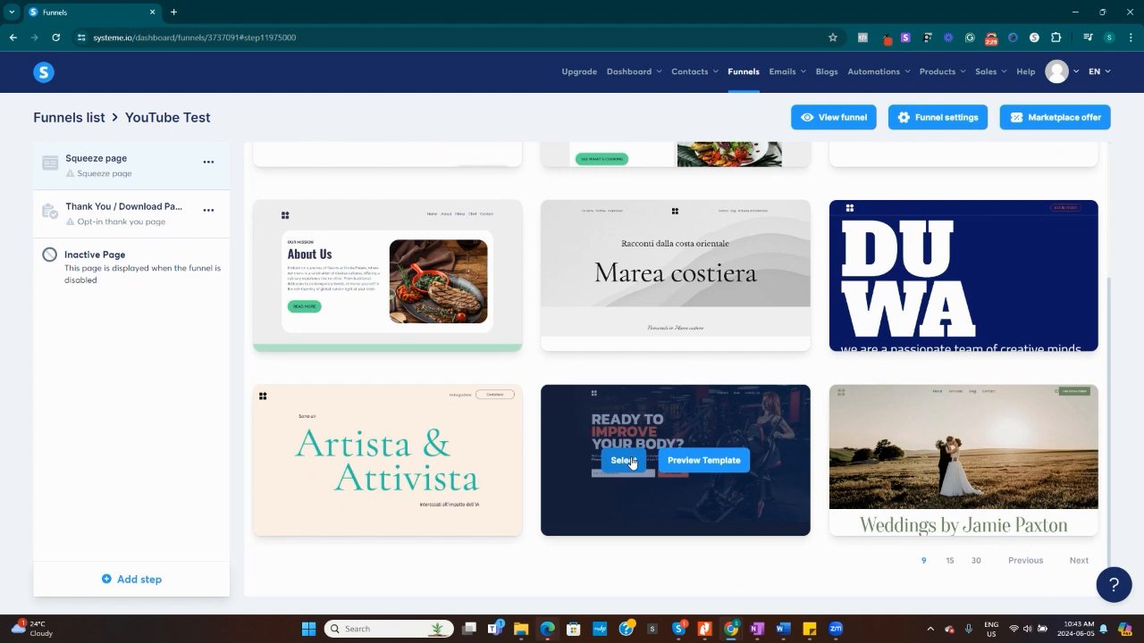
{"action": "left_click", "coordinate": [630, 461]}
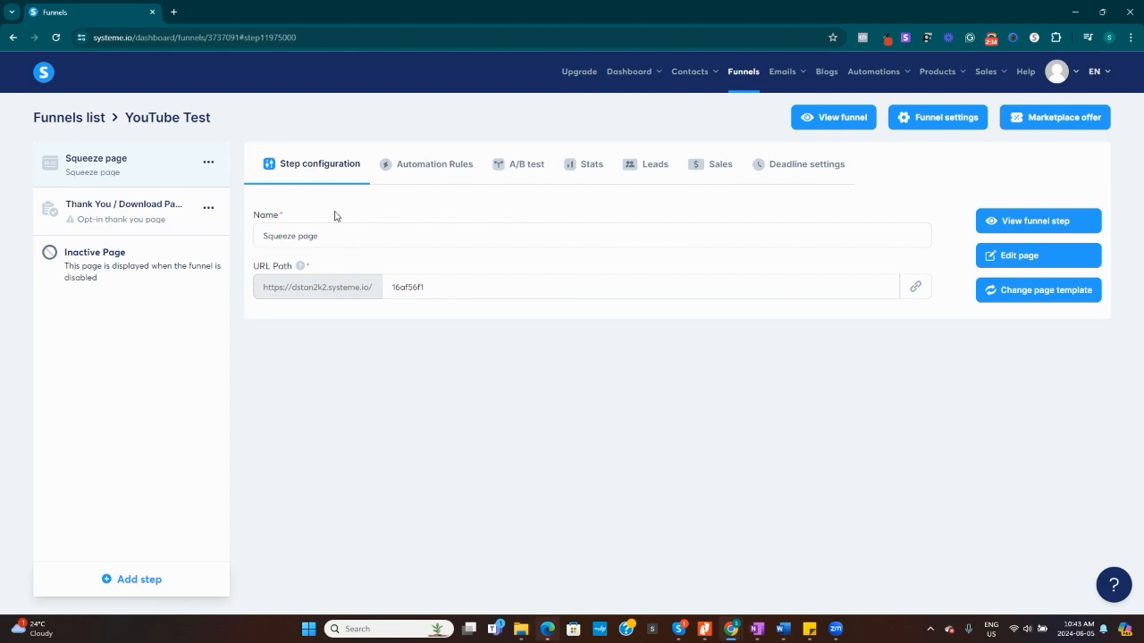
{"action": "left_click", "coordinate": [1001, 259]}
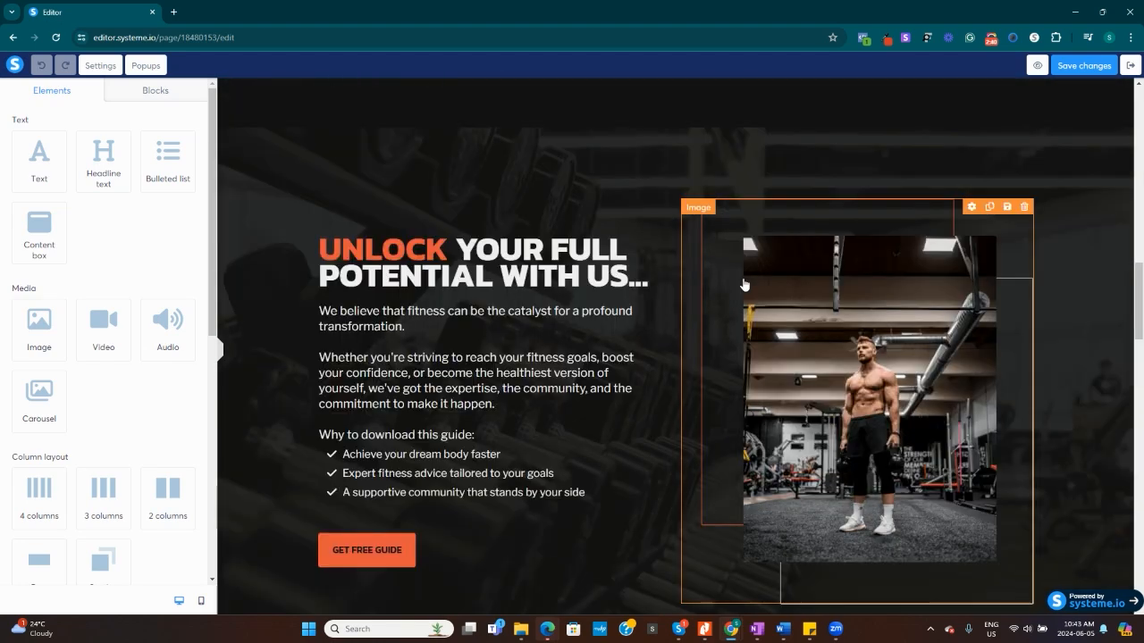
Replace the word BODY with BUSINESS in the main headline, keeping the question mark.
{"action": "scroll", "coordinate": [745, 283], "scroll_direction": "up", "scroll_amount": 15}
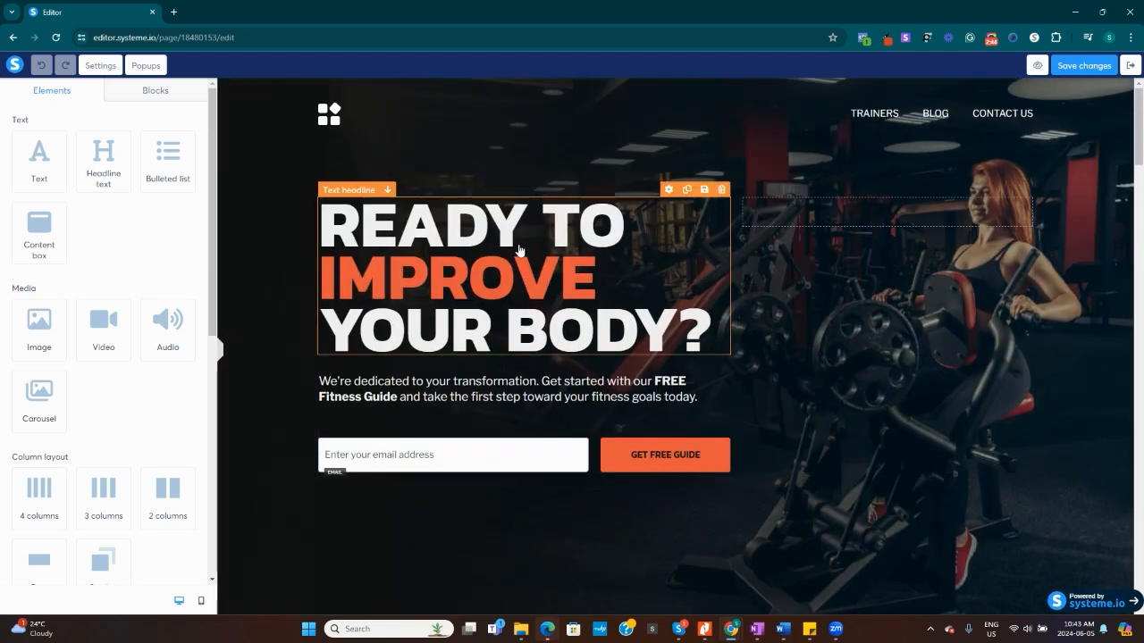
{"action": "left_click", "coordinate": [686, 323]}
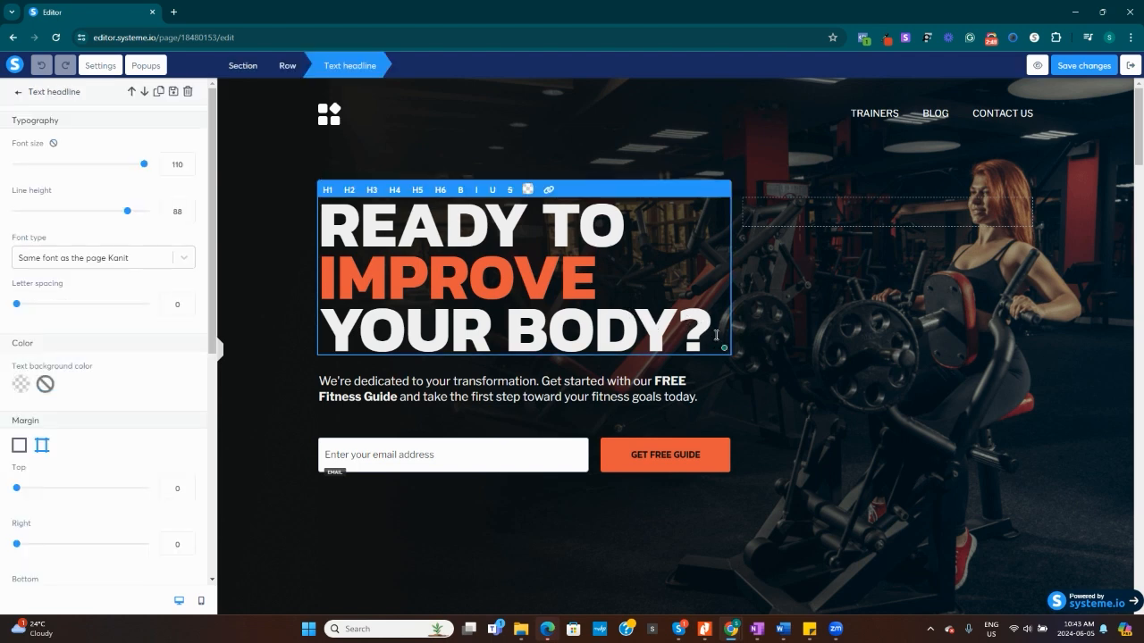
{"action": "left_click", "coordinate": [709, 327]}
{"action": "key", "text": "Left"}
{"action": "key", "text": "Left"}
{"action": "key", "text": "BackSpace"}
{"action": "key", "text": "BackSpace"}
{"action": "key", "text": "BackSpace"}
{"action": "key", "text": "BackSpace"}
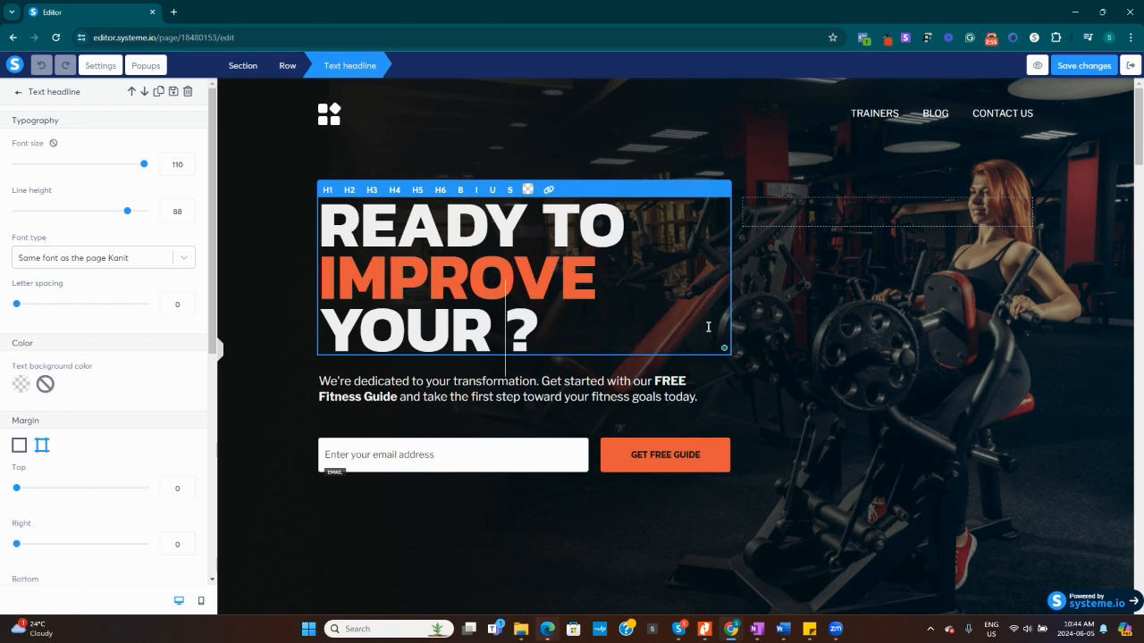
{"action": "type", "text": "BUSINESS"}
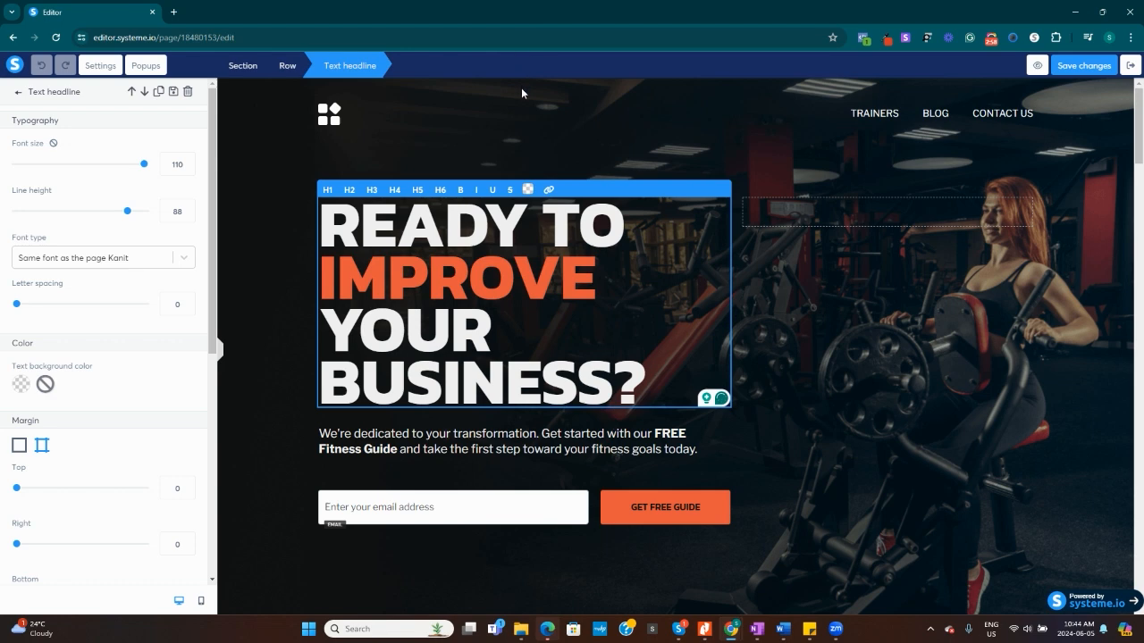
{"action": "left_click", "coordinate": [541, 109]}
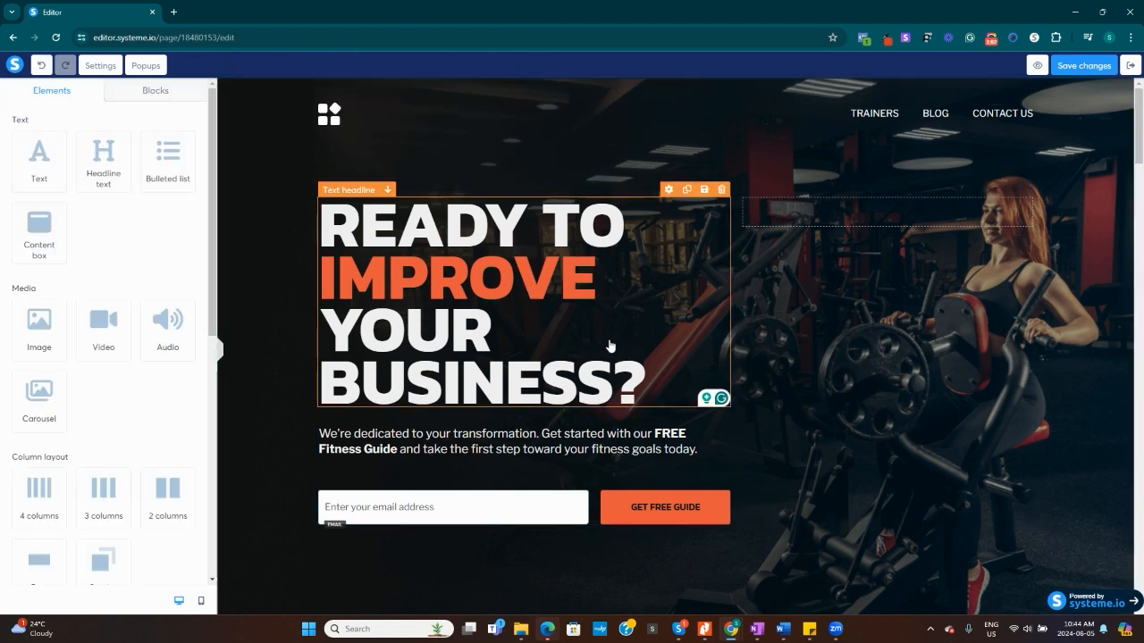
Try colouring the entire headline text green (7ED321) and undo the colour change.
{"action": "left_click", "coordinate": [653, 381]}
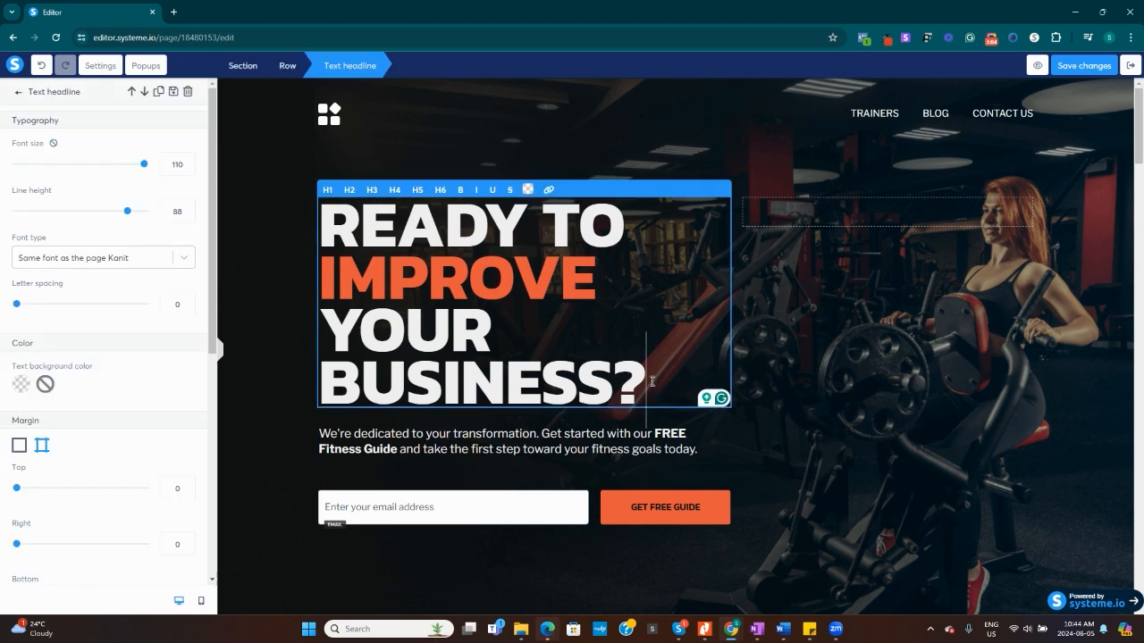
{"action": "left_click_drag", "start_coordinate": [653, 381], "coordinate": [328, 202]}
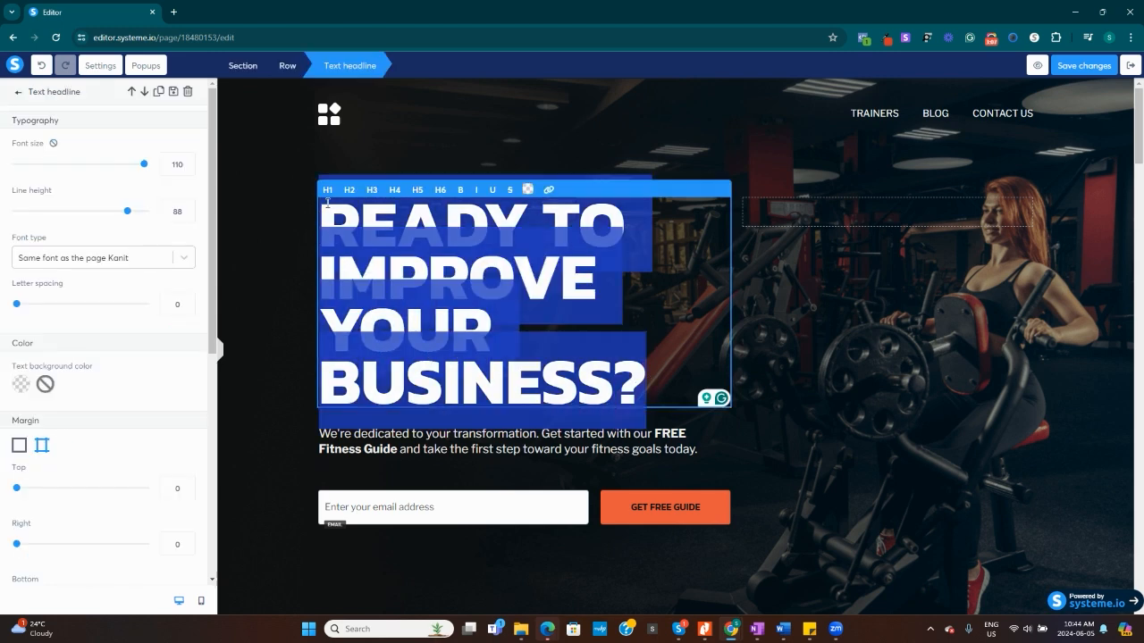
{"action": "left_click", "coordinate": [527, 189]}
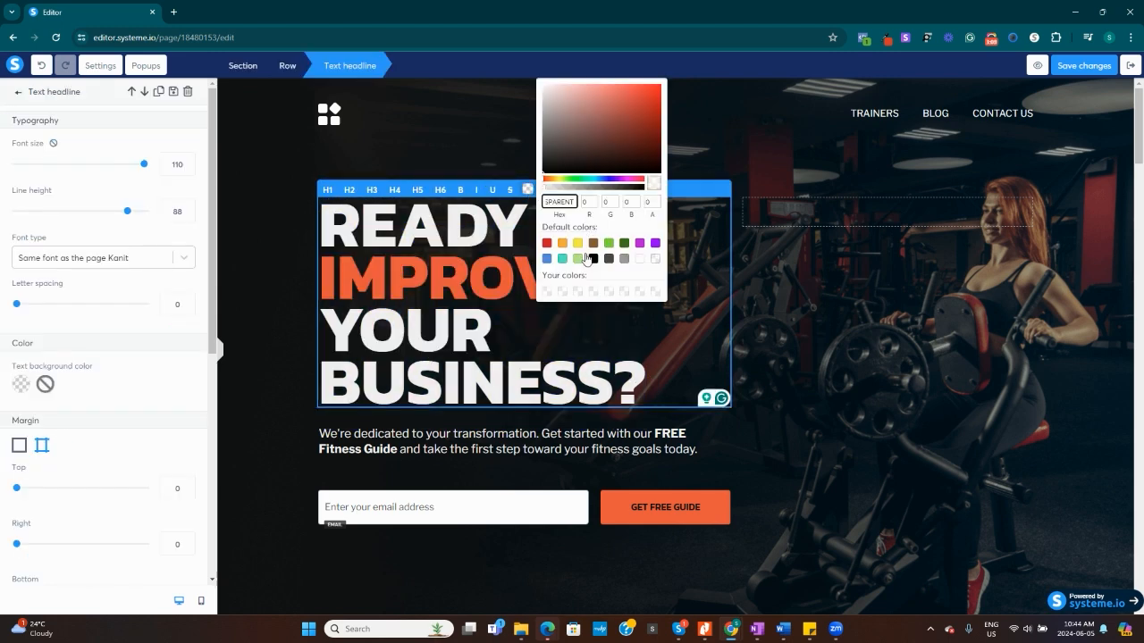
{"action": "left_click", "coordinate": [608, 242]}
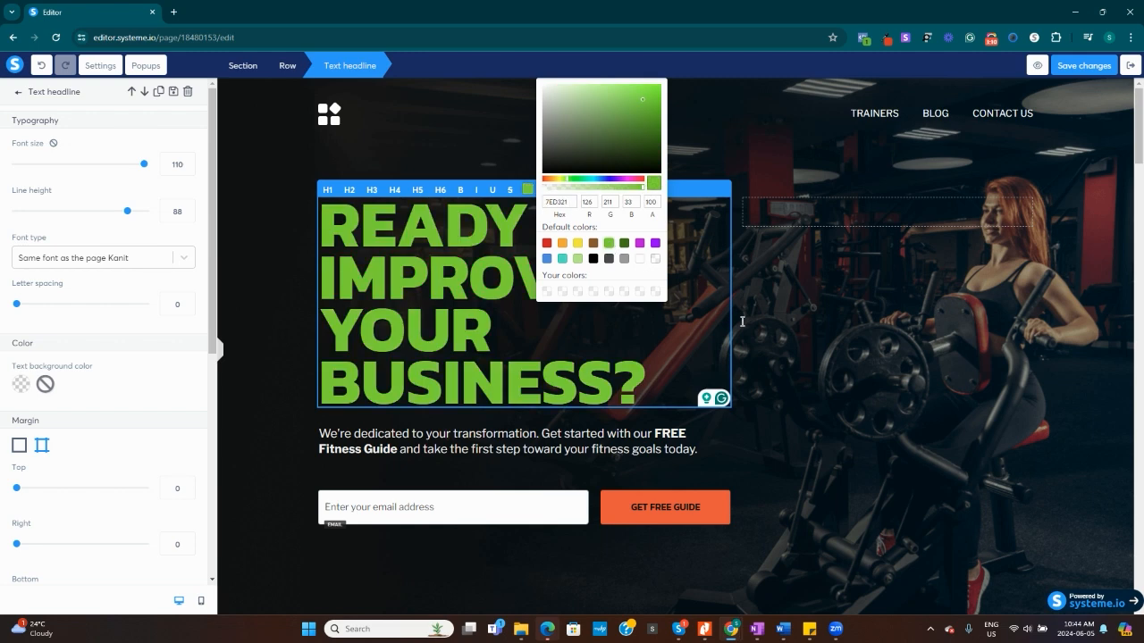
{"action": "left_click", "coordinate": [839, 428]}
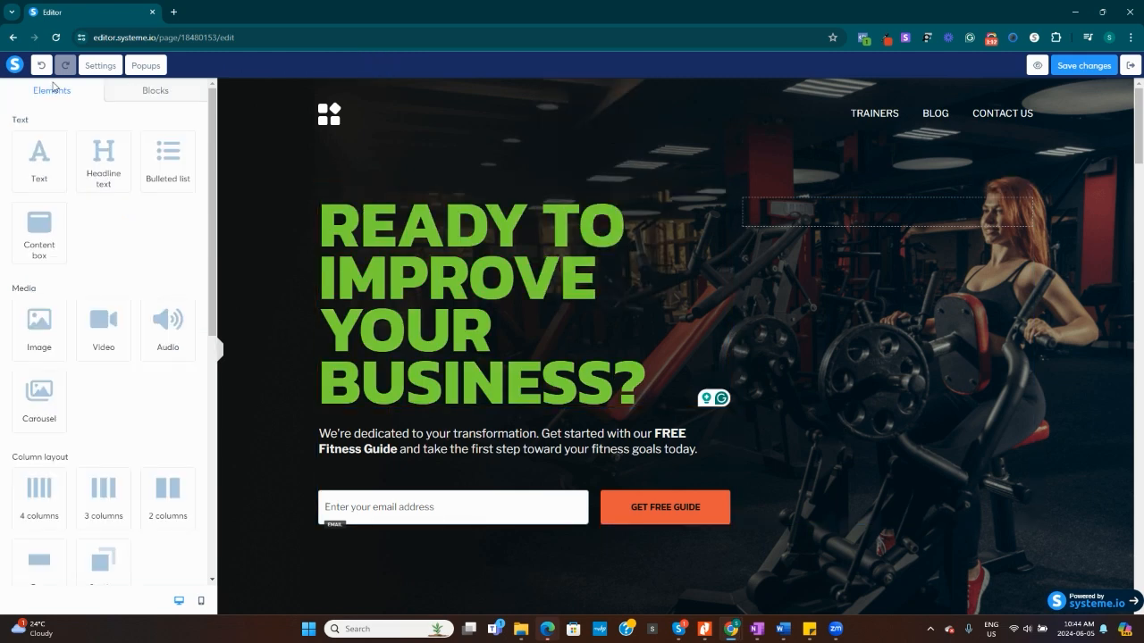
{"action": "left_click", "coordinate": [41, 68]}
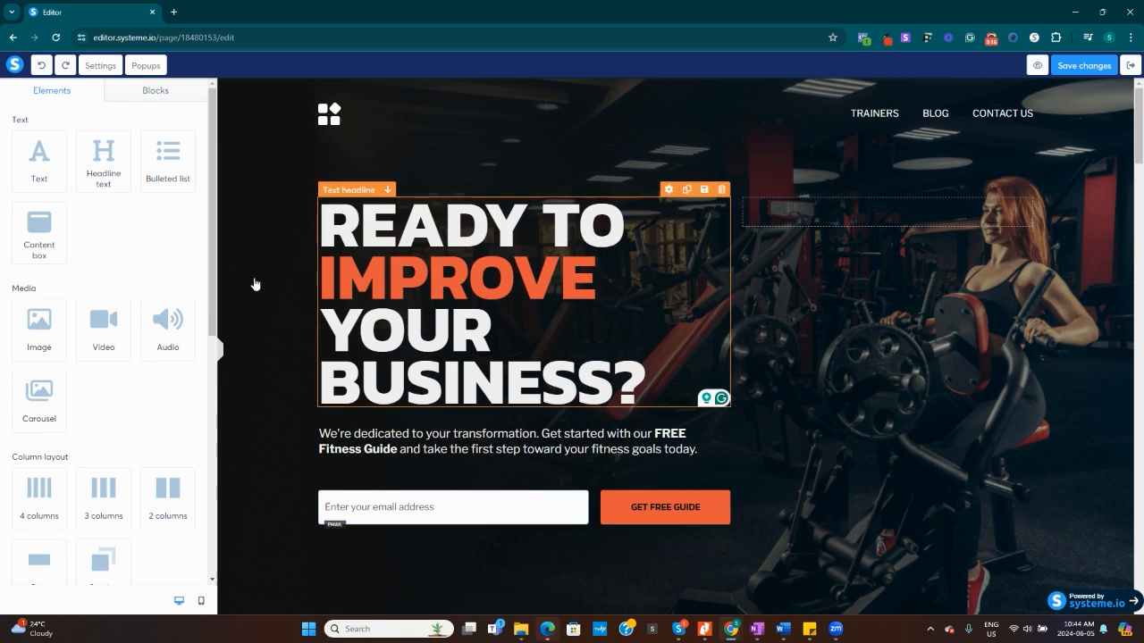
Add a video element above the headline and open its settings.
{"action": "left_click_drag", "start_coordinate": [135, 336], "coordinate": [881, 340]}
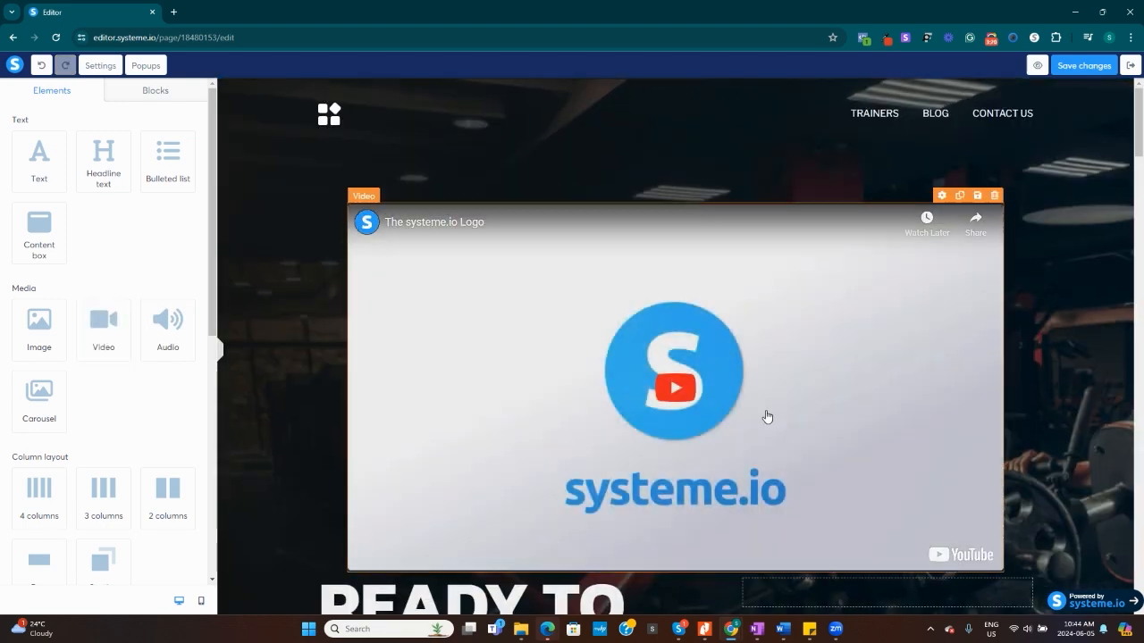
{"action": "scroll", "coordinate": [438, 338], "scroll_direction": "down", "scroll_amount": 2}
{"action": "left_click", "coordinate": [526, 323]}
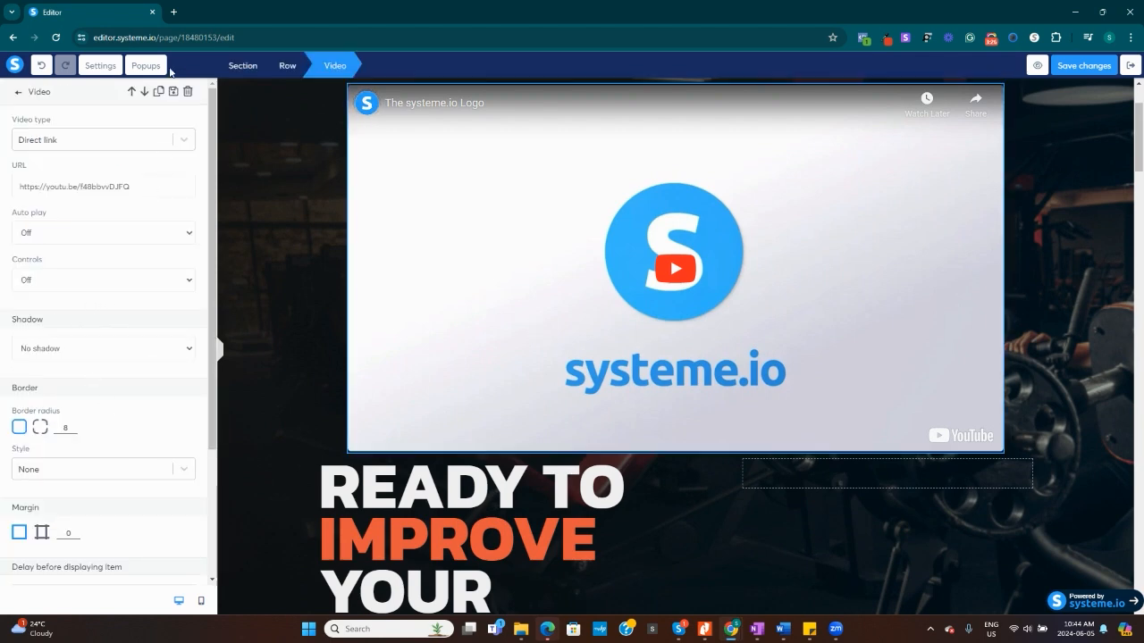
Open youtube.com in a new browser tab.
{"action": "left_click", "coordinate": [173, 12]}
{"action": "type", "text": "y"}
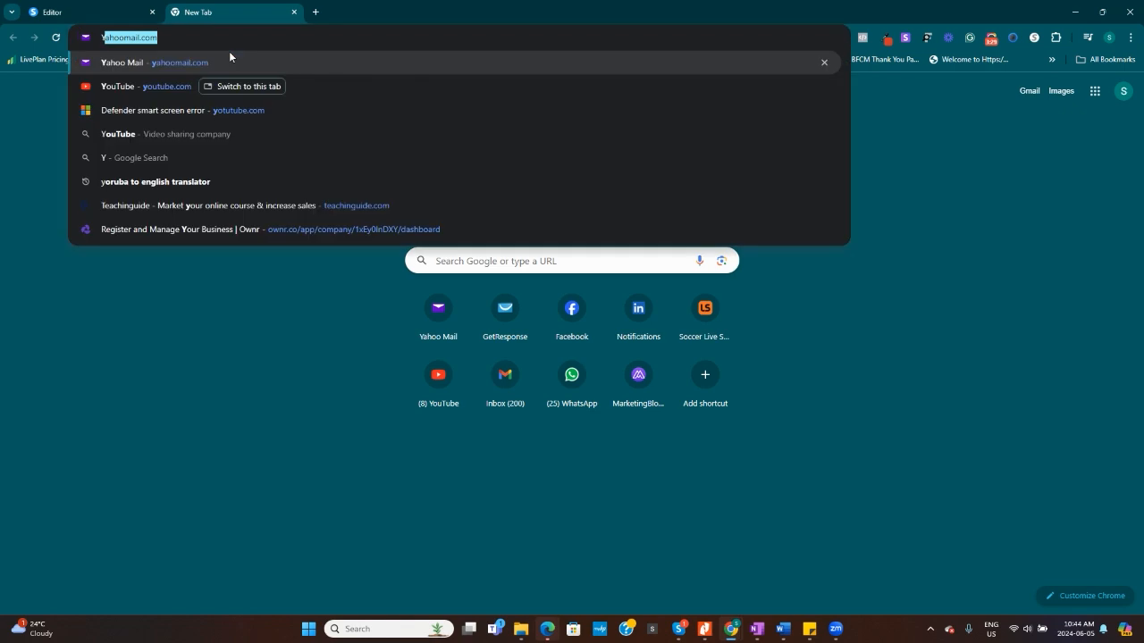
{"action": "key", "text": "BackSpace"}
{"action": "type", "text": "OT"}
{"action": "key", "text": "BackSpace"}
{"action": "key", "text": "BackSpace"}
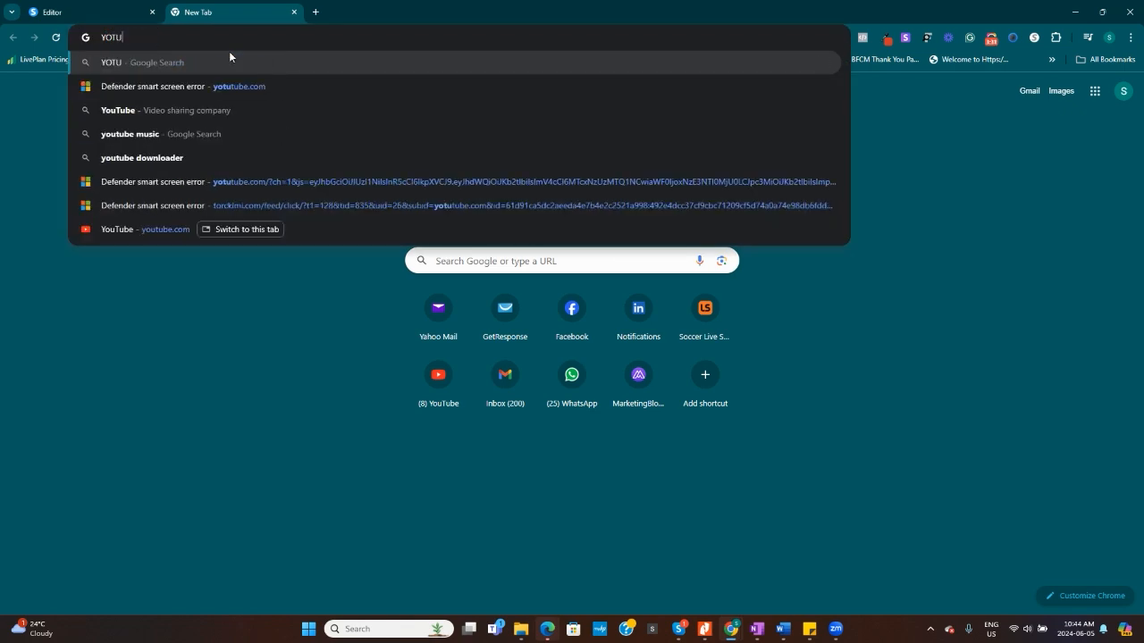
{"action": "type", "text": "UT"}
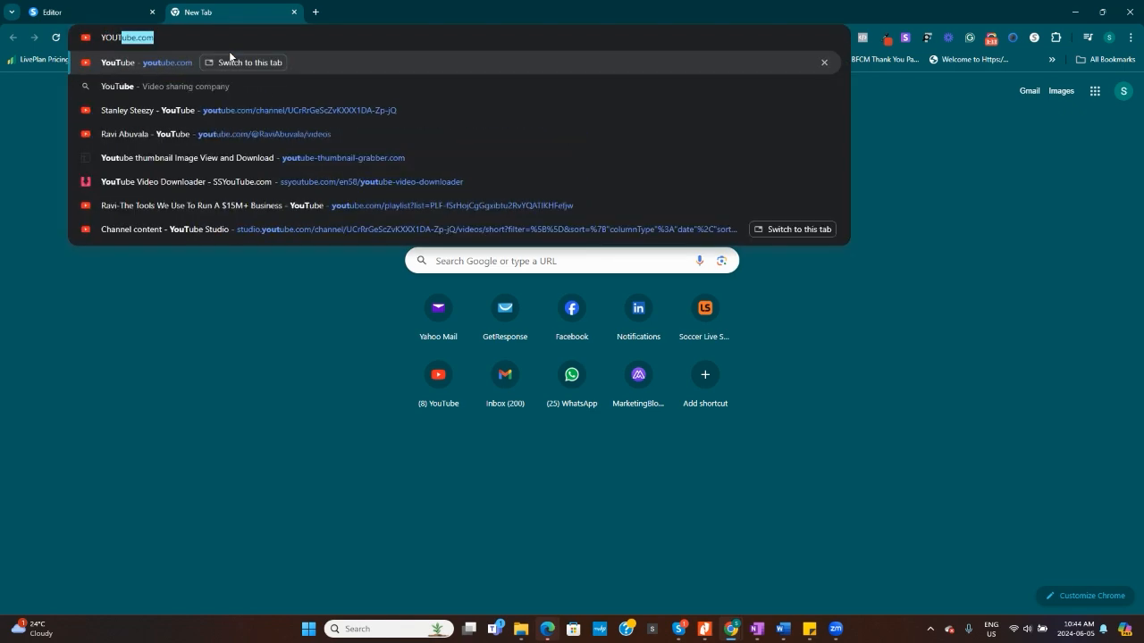
{"action": "key", "text": "Return"}
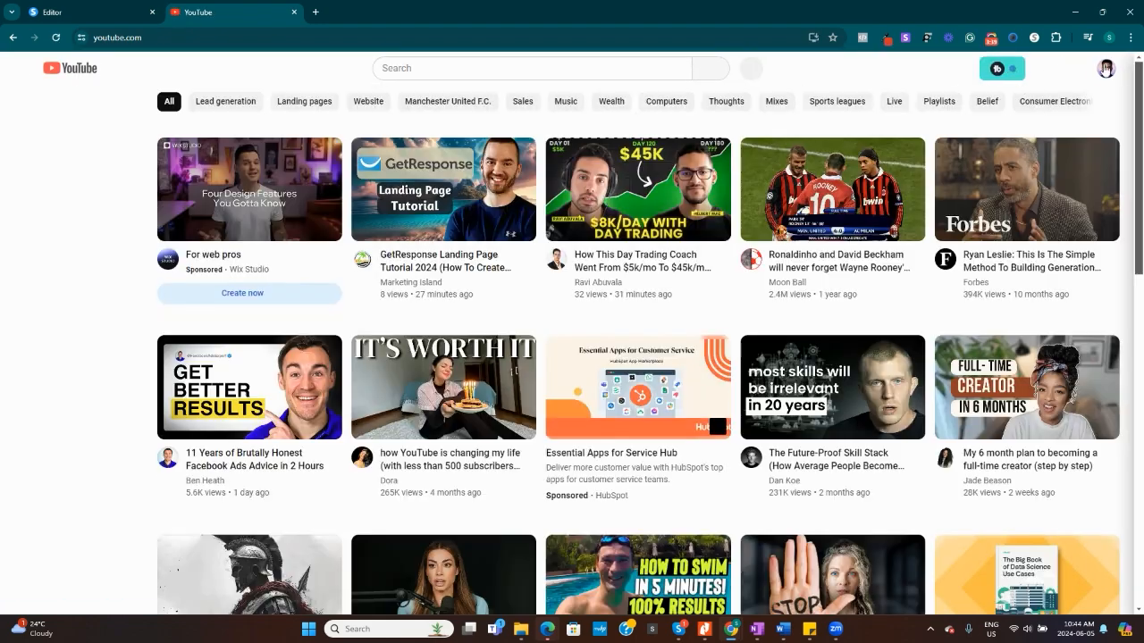
Open the signed-in account's own YouTube channel page.
{"action": "left_click", "coordinate": [1106, 69]}
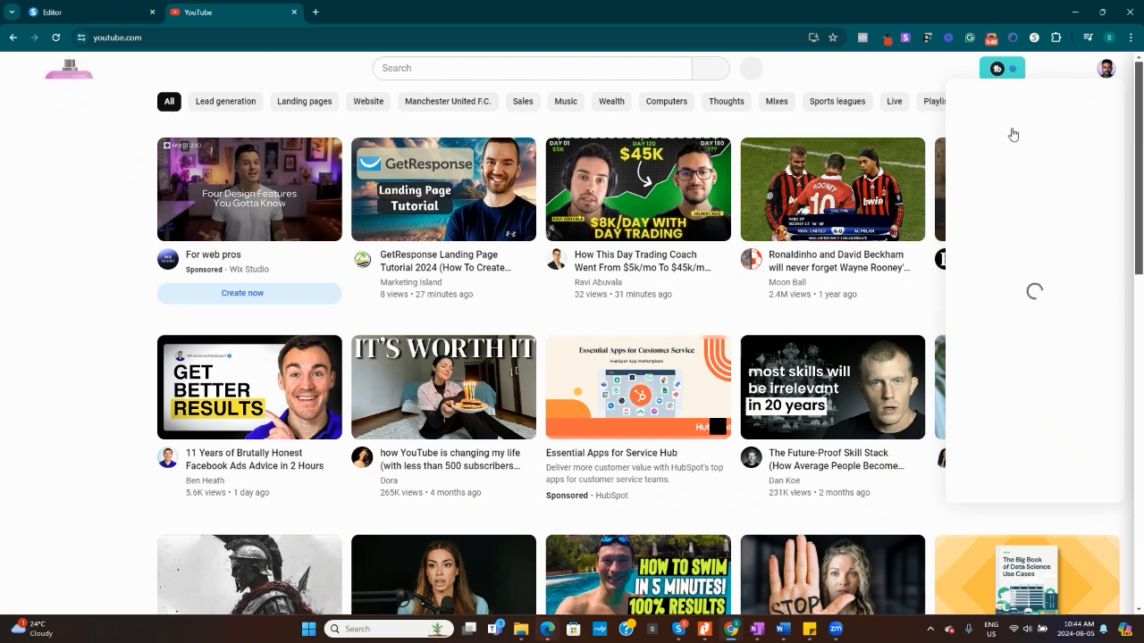
{"action": "left_click", "coordinate": [1107, 71]}
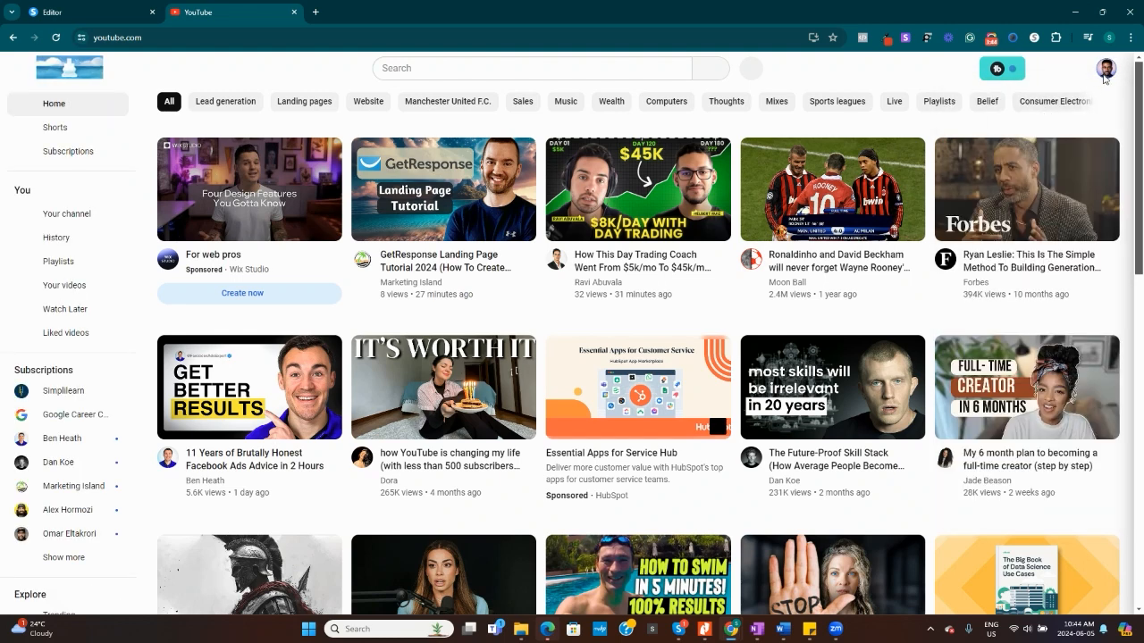
{"action": "left_click", "coordinate": [1106, 73]}
{"action": "left_click", "coordinate": [1019, 125]}
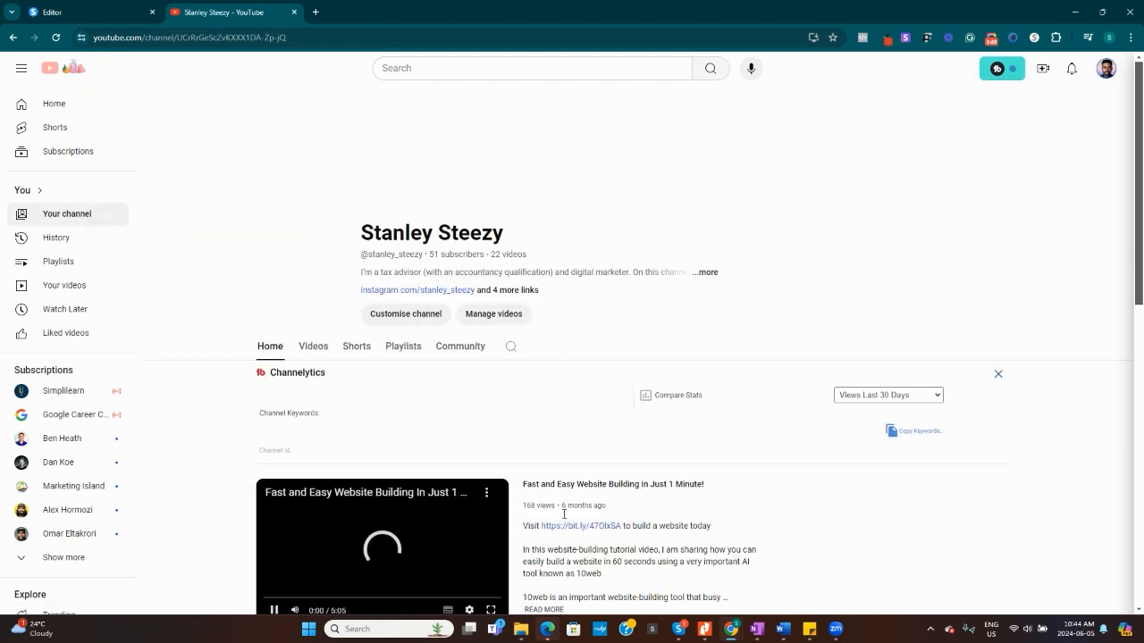
Copy the share link of the channel's featured video, Fast and Easy Website Building In Just 1 Minute!
{"action": "scroll", "coordinate": [990, 379], "scroll_direction": "down", "scroll_amount": 3}
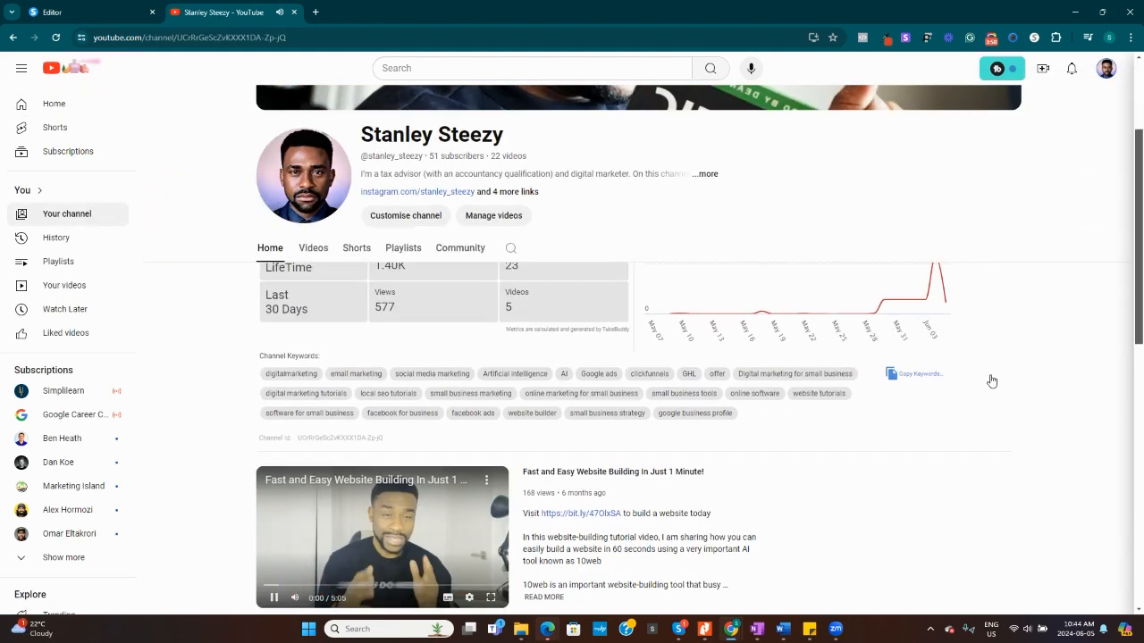
{"action": "left_click", "coordinate": [481, 420]}
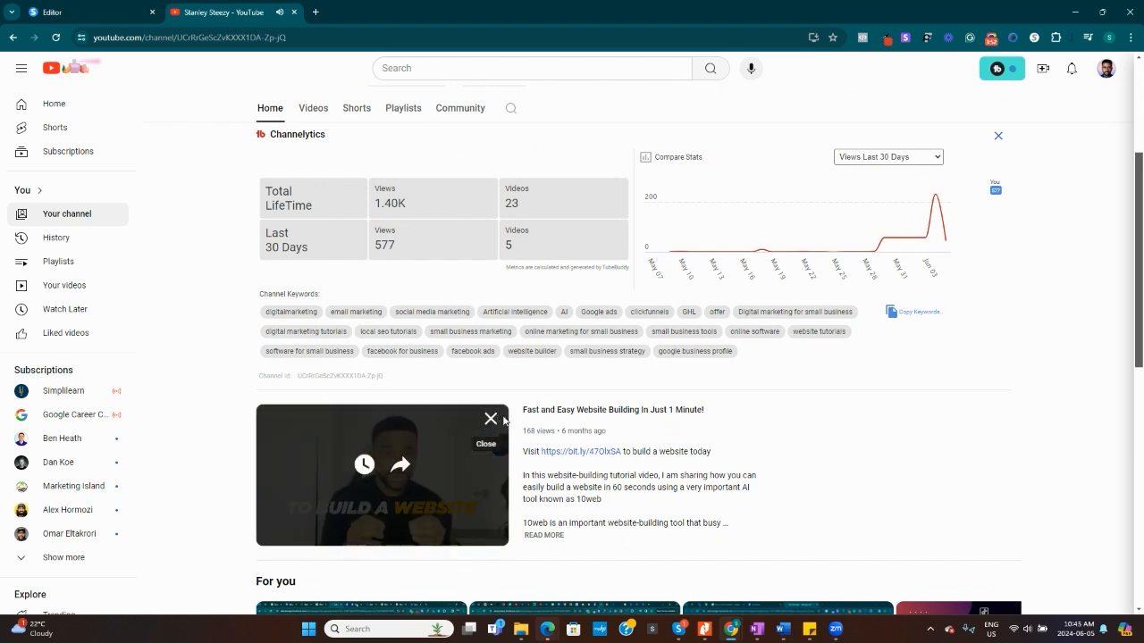
{"action": "left_click", "coordinate": [399, 463]}
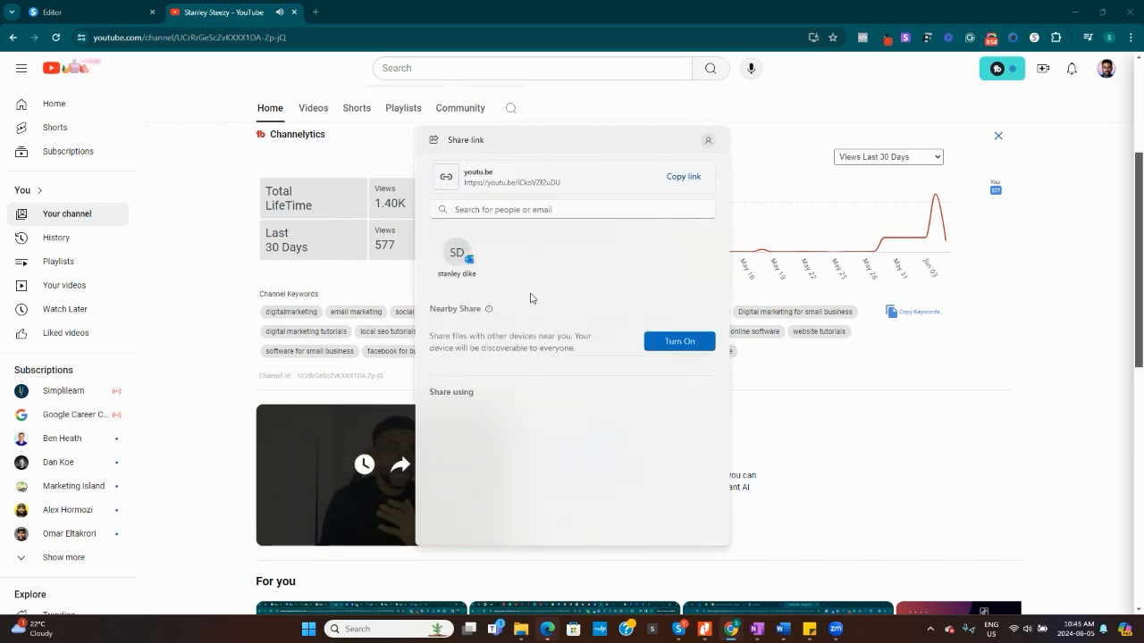
{"action": "left_click", "coordinate": [686, 177]}
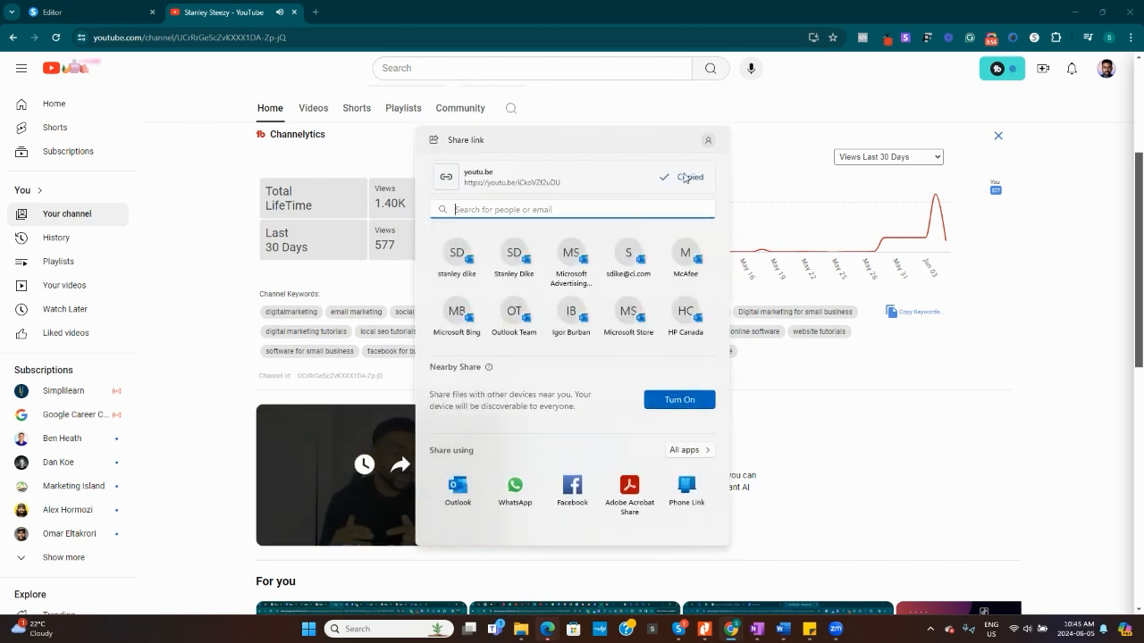
Return to the page editor, replace the video element's URL with the copied YouTube link, and preview the page.
{"action": "left_click", "coordinate": [294, 12]}
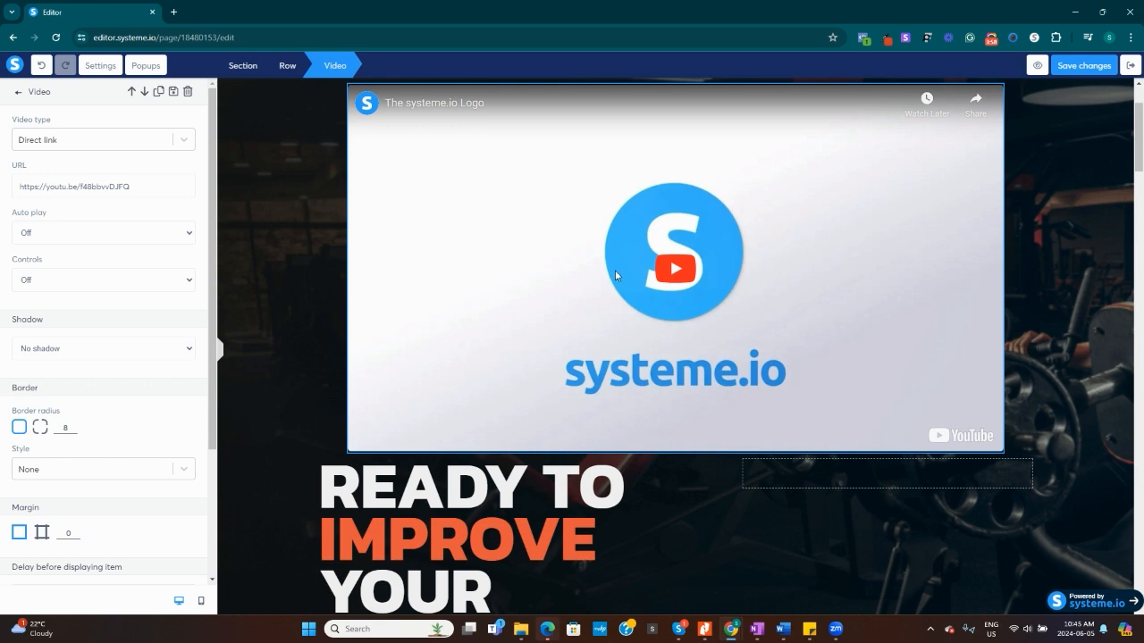
{"action": "left_click", "coordinate": [158, 189]}
{"action": "key", "text": "ctrl+a"}
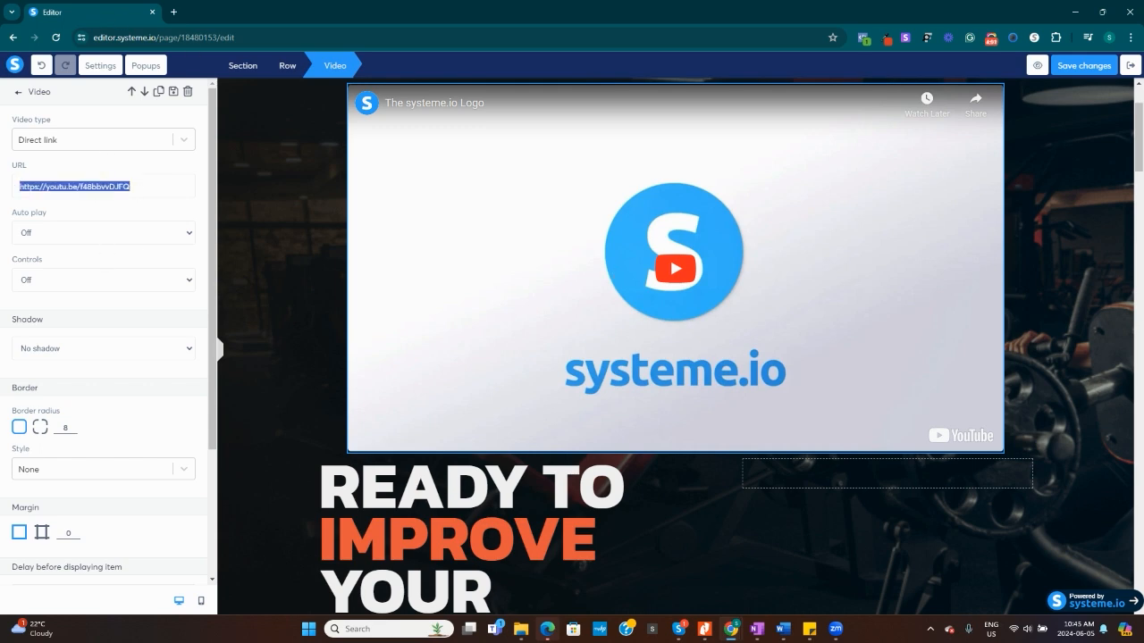
{"action": "key", "text": "ctrl+v"}
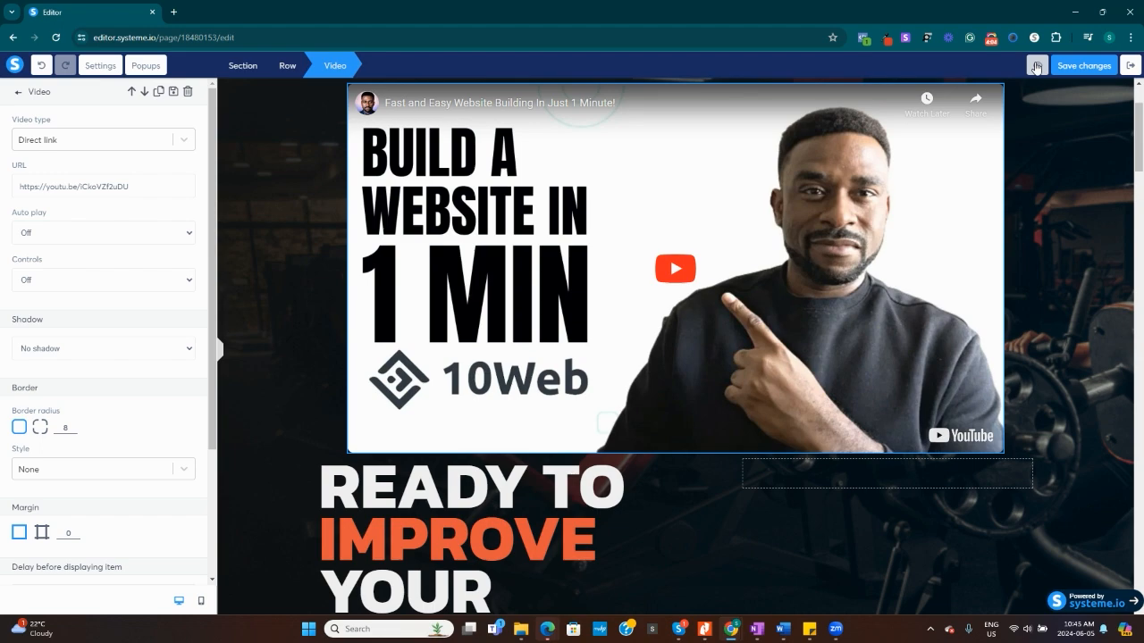
{"action": "left_click", "coordinate": [1036, 66]}
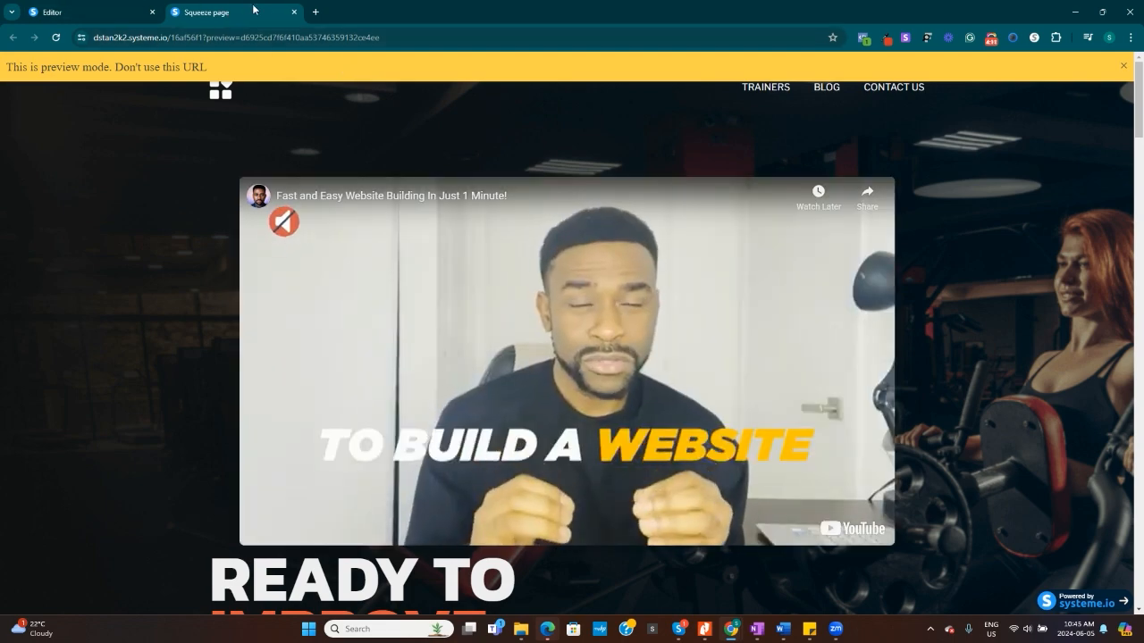
{"action": "left_click", "coordinate": [294, 12]}
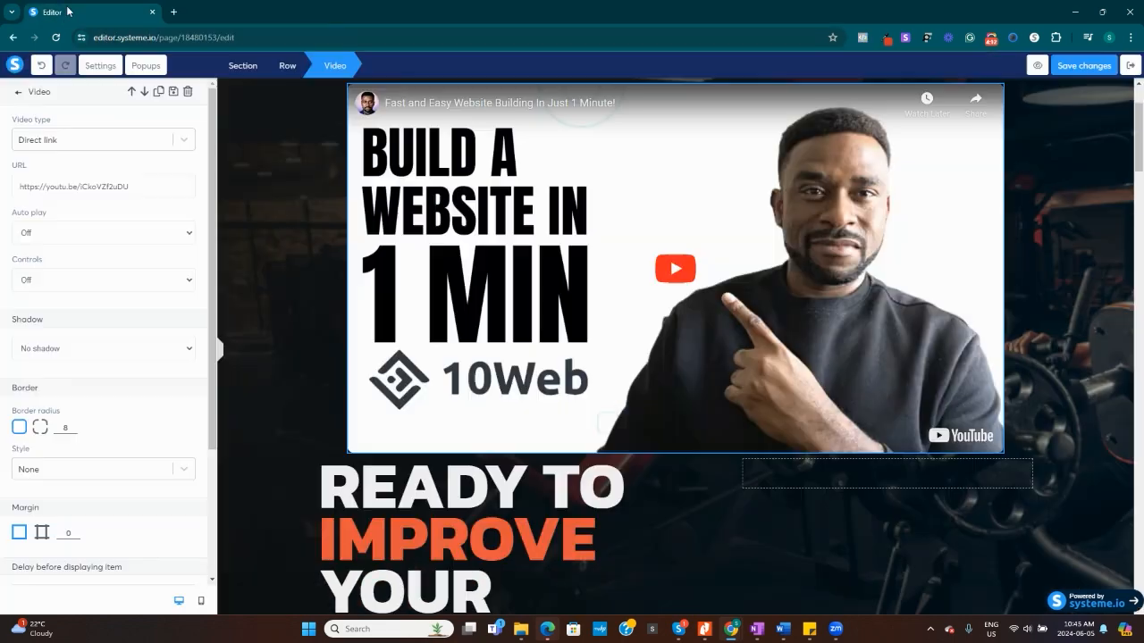
Undo the video link change and the addition of the video element above the headline.
{"action": "left_click", "coordinate": [41, 68]}
{"action": "left_click", "coordinate": [39, 70]}
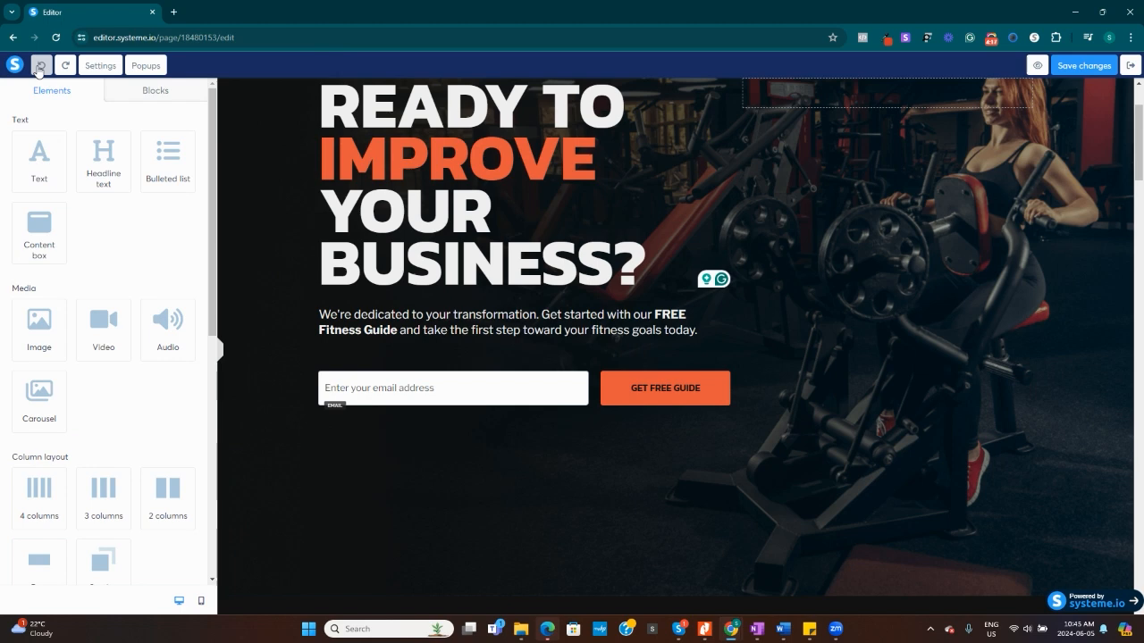
Try adding an image element above the main headline and delete it again.
{"action": "scroll", "coordinate": [939, 345], "scroll_direction": "up", "scroll_amount": 2}
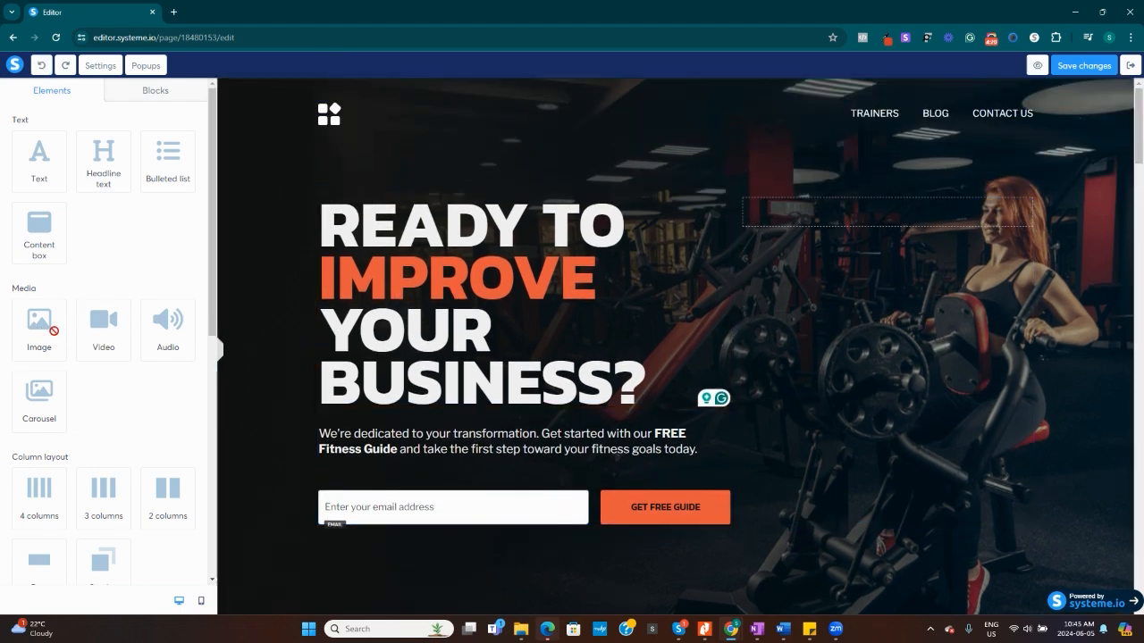
{"action": "left_click_drag", "start_coordinate": [53, 331], "coordinate": [891, 321]}
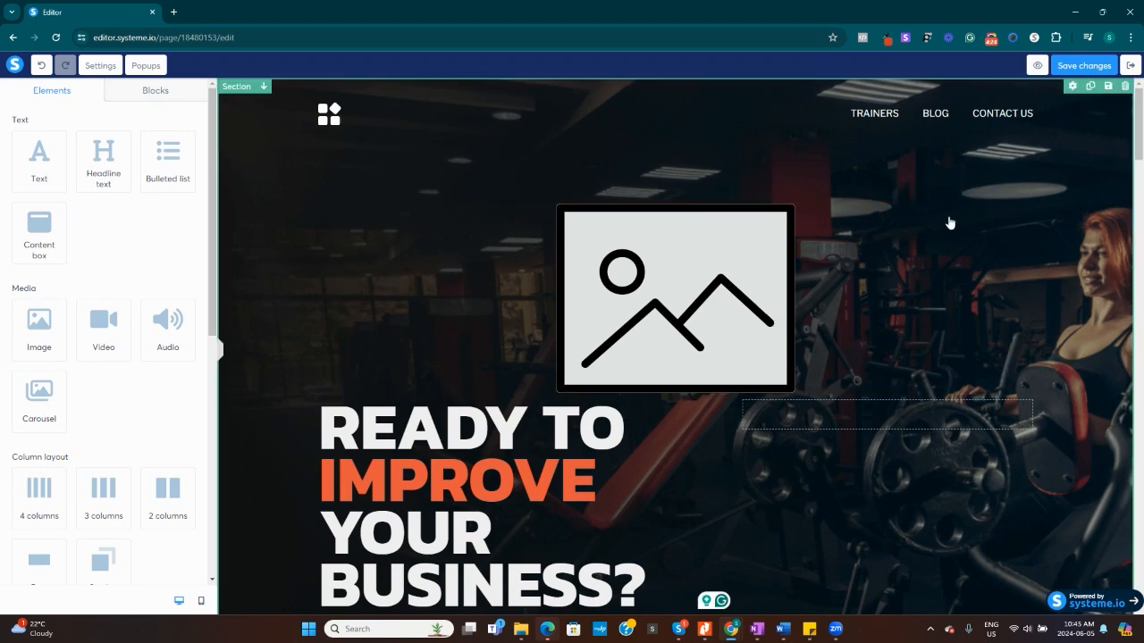
{"action": "left_click", "coordinate": [995, 199]}
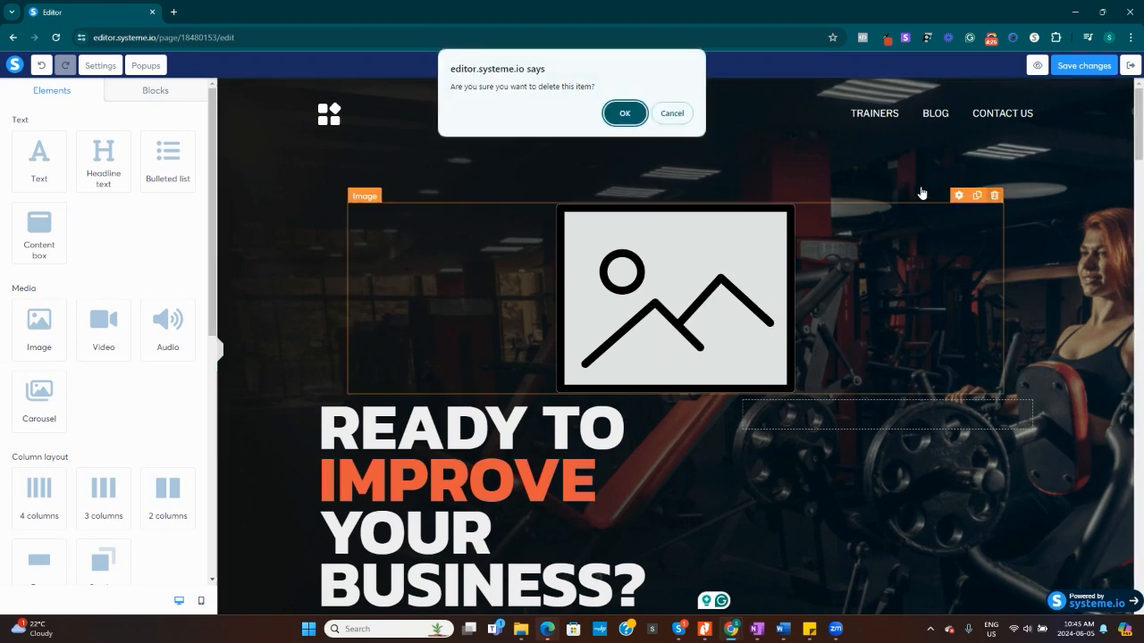
{"action": "left_click", "coordinate": [625, 113]}
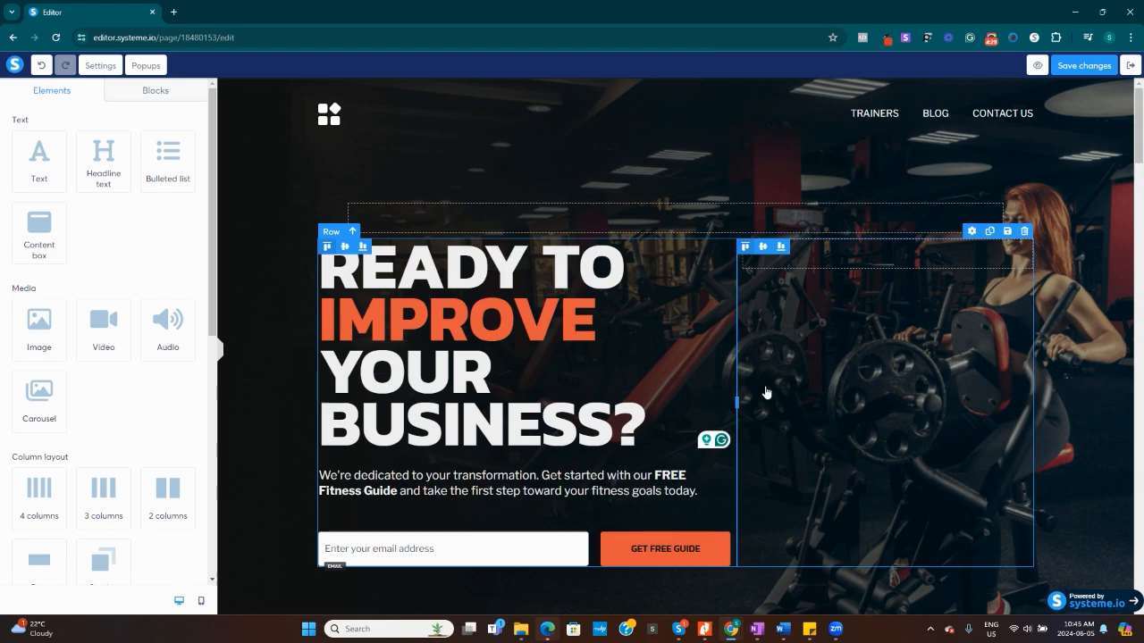
Delete the GET YOUR FREE GUIDE section near the end of the page.
{"action": "scroll", "coordinate": [876, 295], "scroll_direction": "down", "scroll_amount": 10}
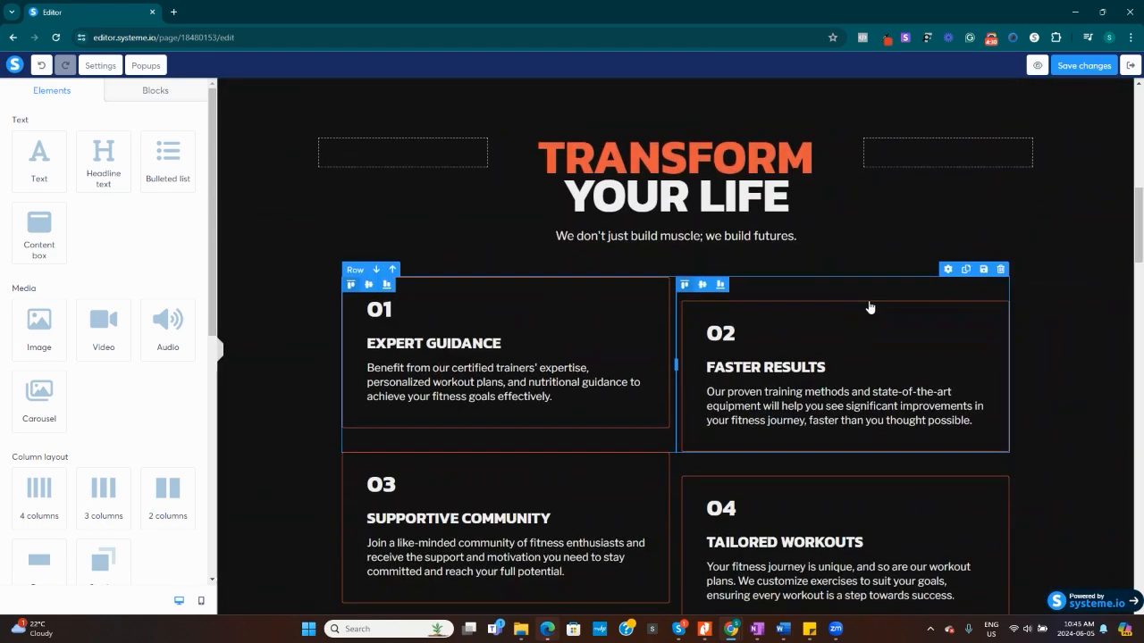
{"action": "scroll", "coordinate": [869, 316], "scroll_direction": "down", "scroll_amount": 12}
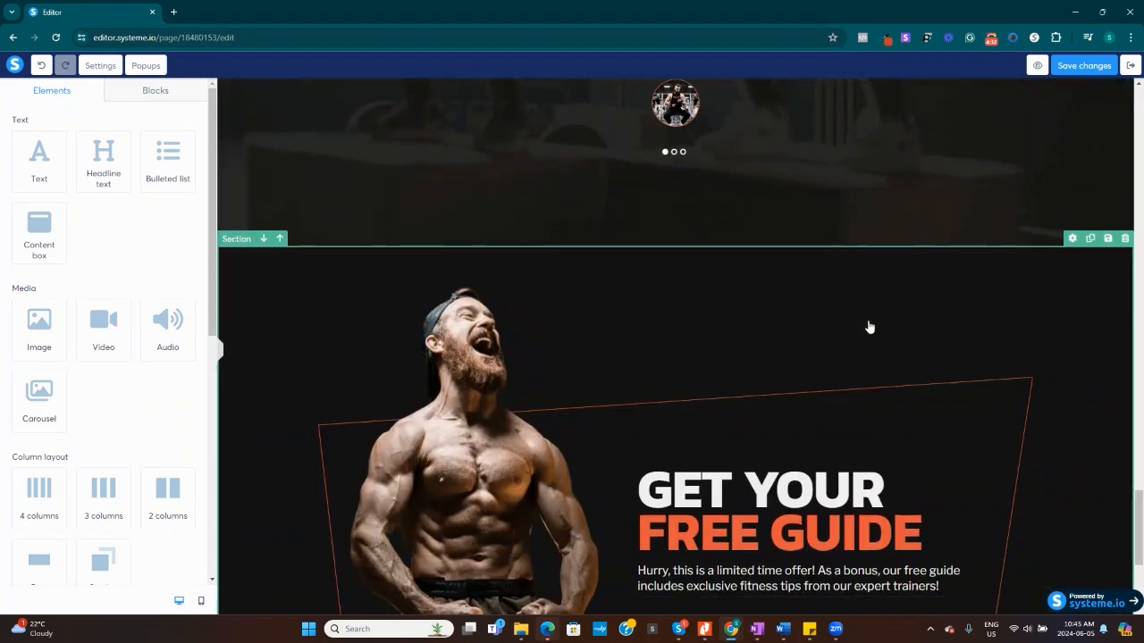
{"action": "scroll", "coordinate": [888, 452], "scroll_direction": "up", "scroll_amount": 4}
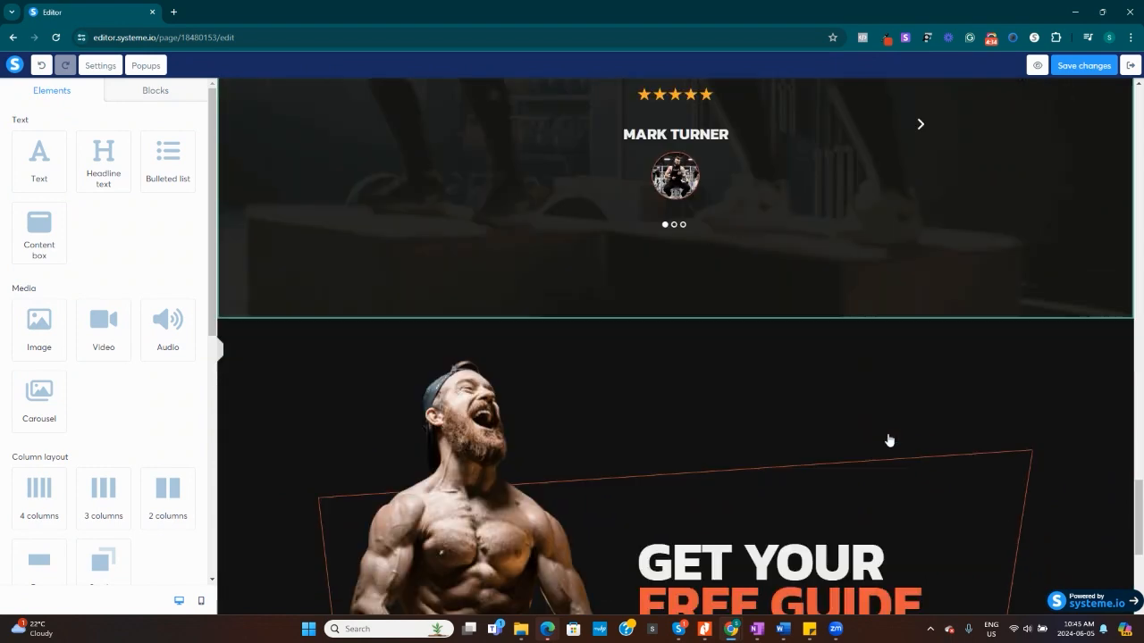
{"action": "scroll", "coordinate": [887, 435], "scroll_direction": "up", "scroll_amount": 1}
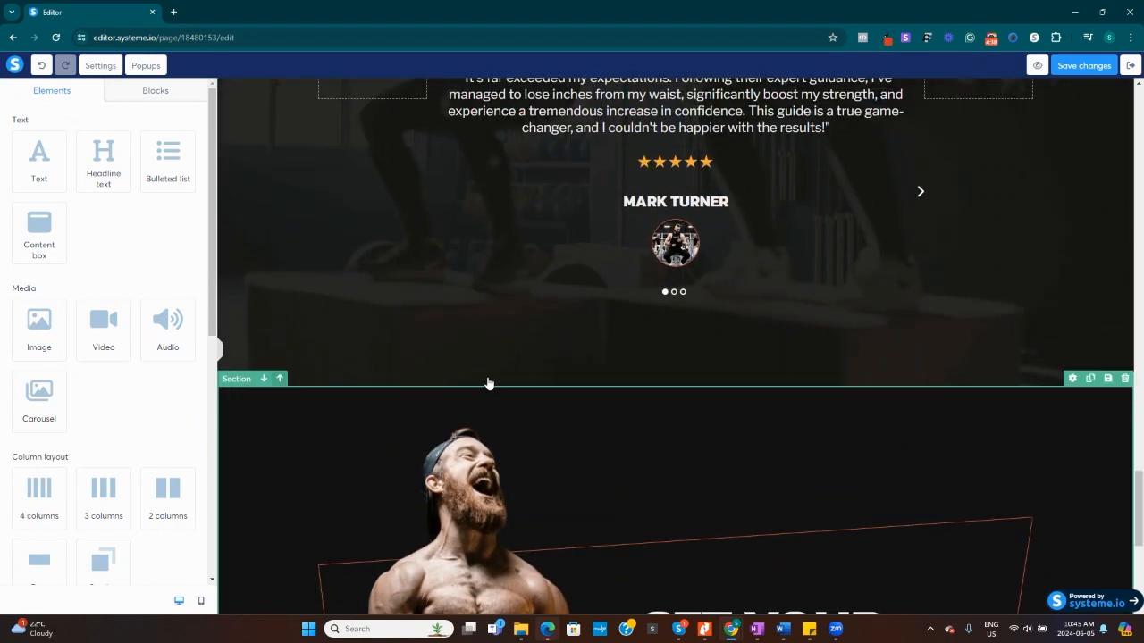
{"action": "left_click", "coordinate": [1125, 378]}
{"action": "left_click", "coordinate": [636, 115]}
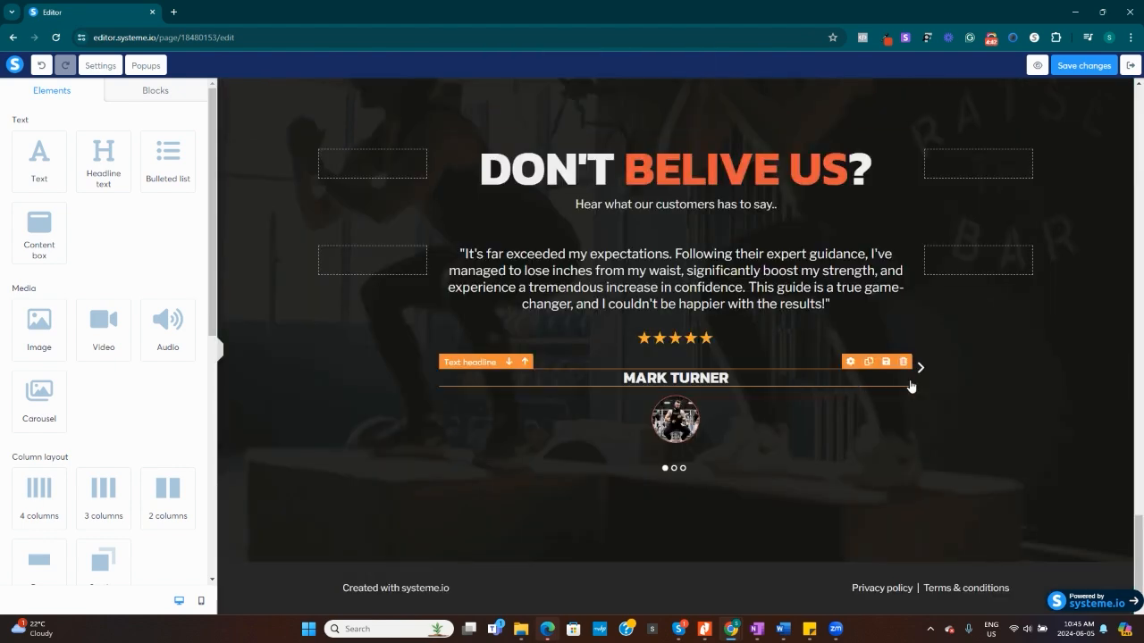
Delete the DON'T BELIVE US? testimonials section and the OUR TRAINERS section.
{"action": "scroll", "coordinate": [1044, 447], "scroll_direction": "up", "scroll_amount": 2}
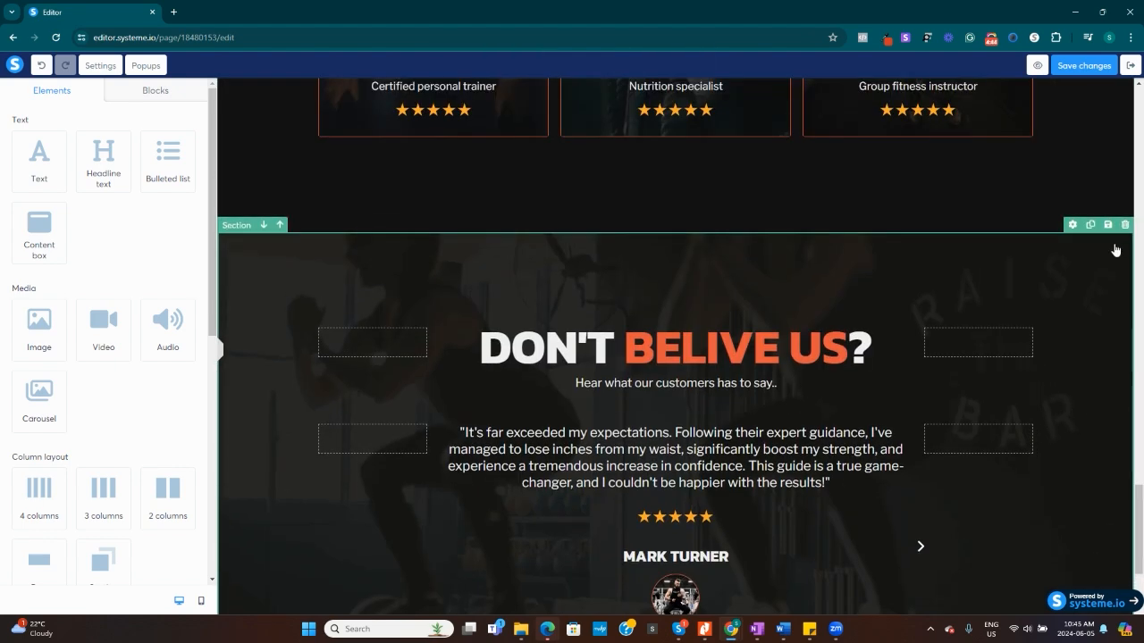
{"action": "left_click", "coordinate": [1125, 224]}
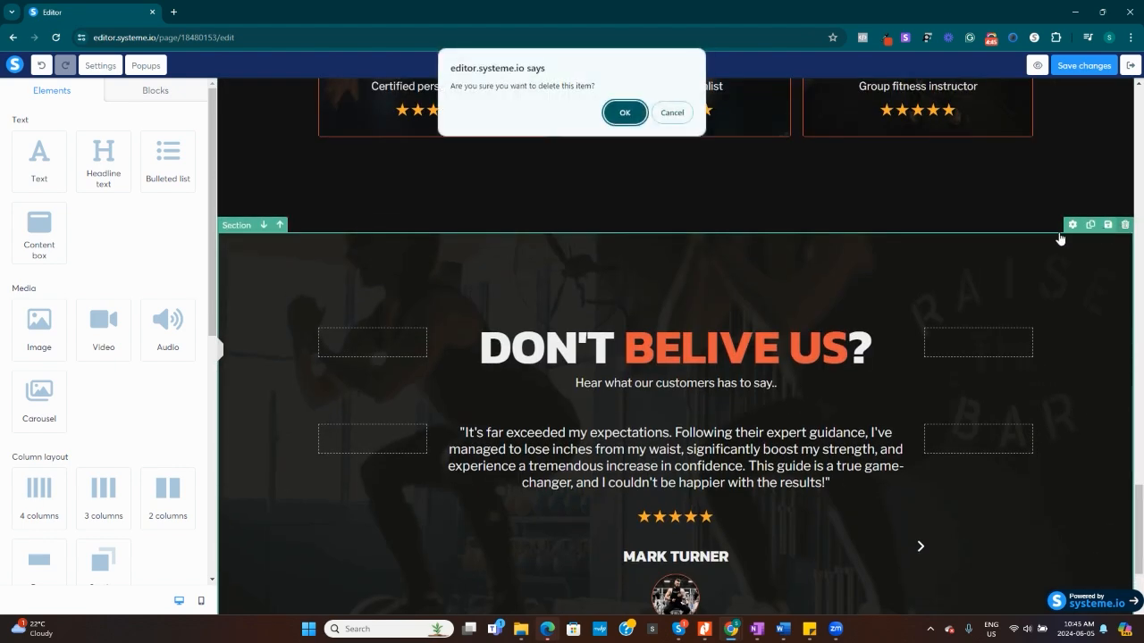
{"action": "left_click", "coordinate": [624, 112]}
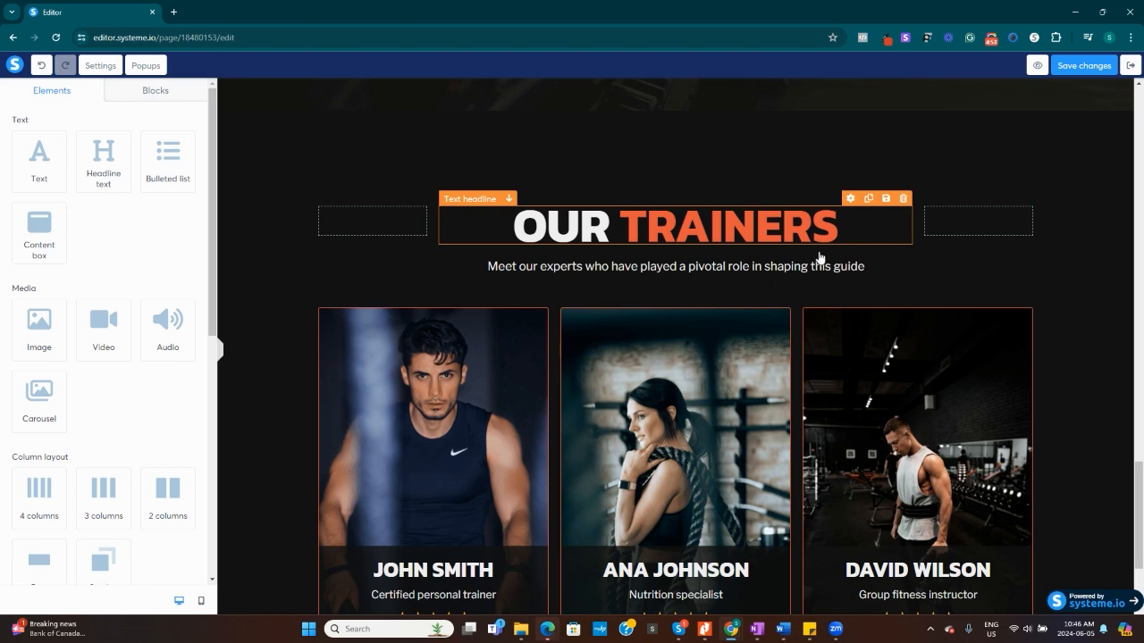
{"action": "scroll", "coordinate": [1037, 255], "scroll_direction": "up", "scroll_amount": 2}
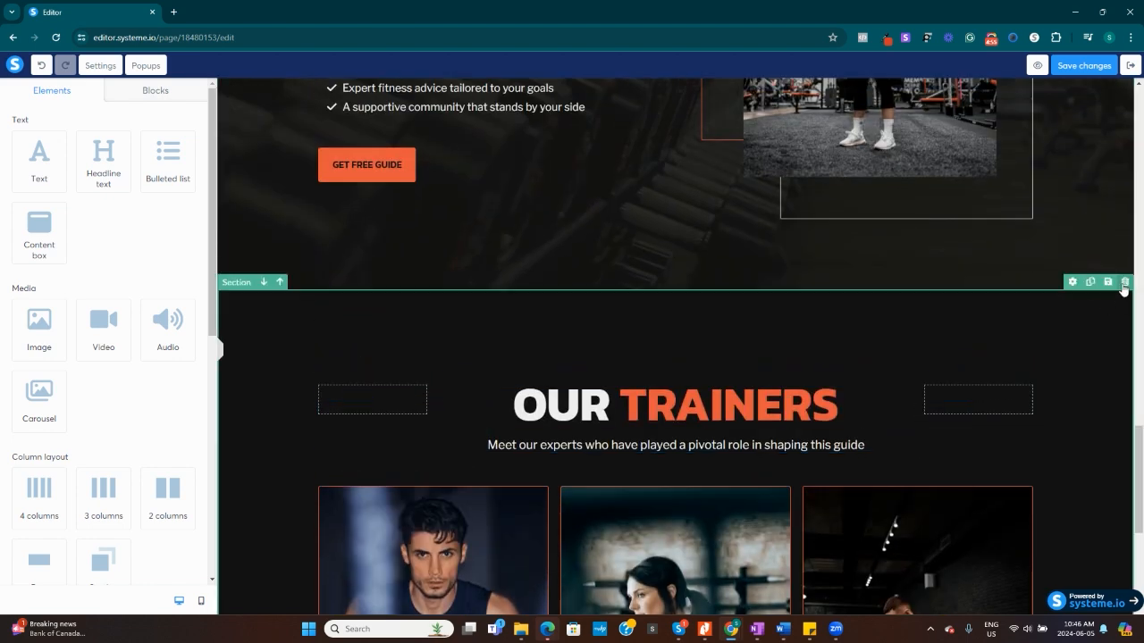
{"action": "left_click", "coordinate": [1124, 282]}
{"action": "left_click", "coordinate": [624, 113]}
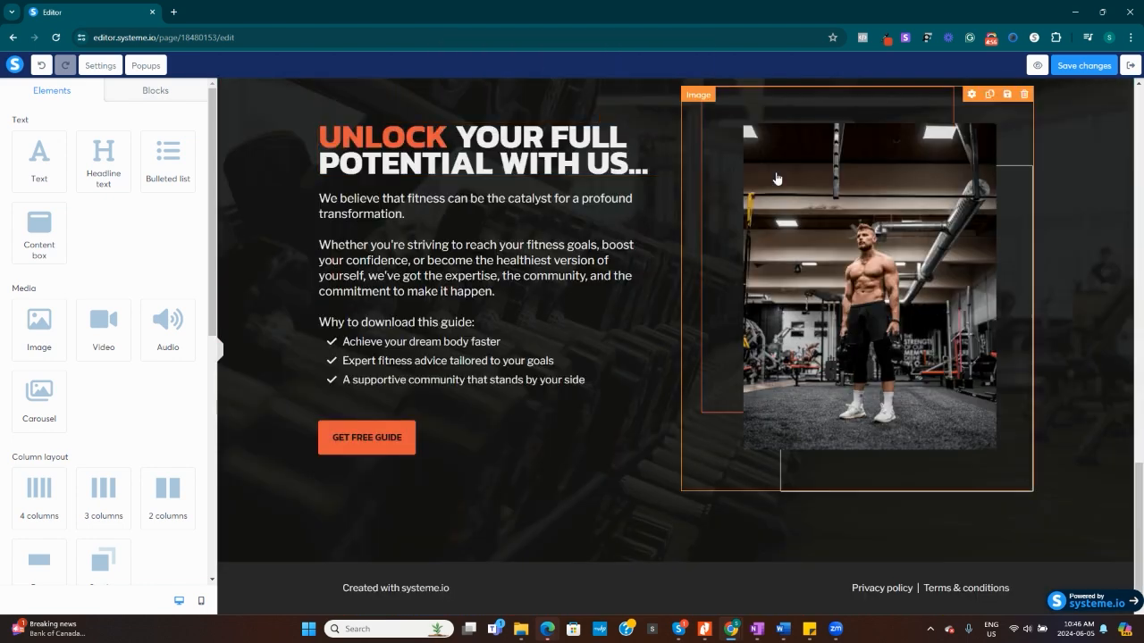
Delete the UNLOCK YOUR FULL POTENTIAL section and the TRANSFORM YOUR LIFE section.
{"action": "scroll", "coordinate": [1067, 248], "scroll_direction": "up", "scroll_amount": 3}
{"action": "left_click", "coordinate": [1125, 186]}
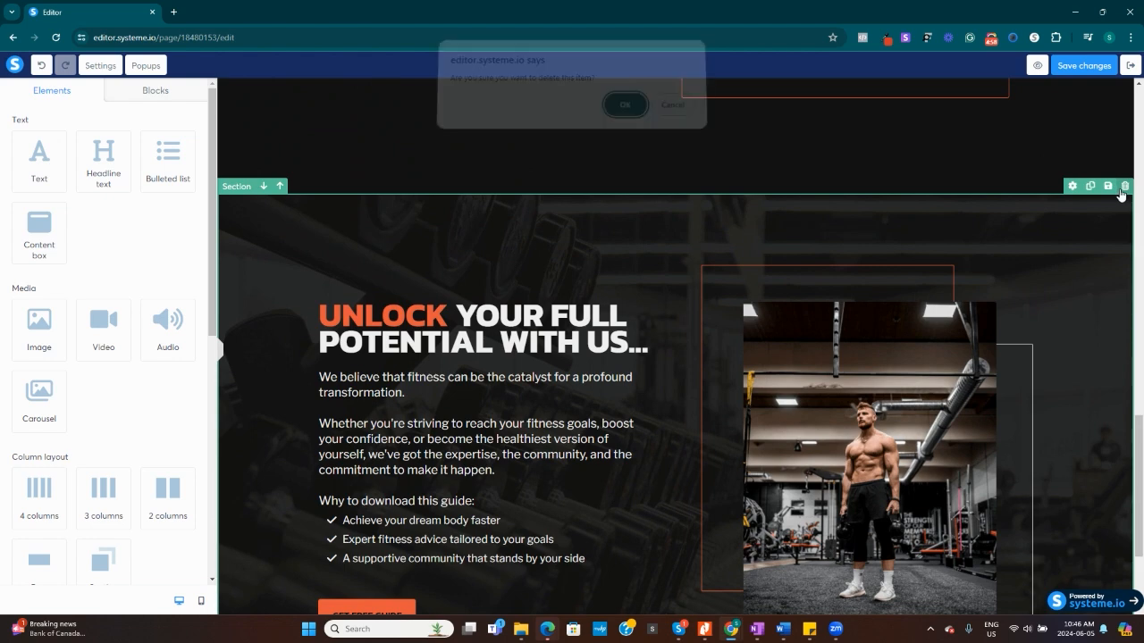
{"action": "left_click", "coordinate": [623, 113]}
{"action": "scroll", "coordinate": [1116, 256], "scroll_direction": "up", "scroll_amount": 4}
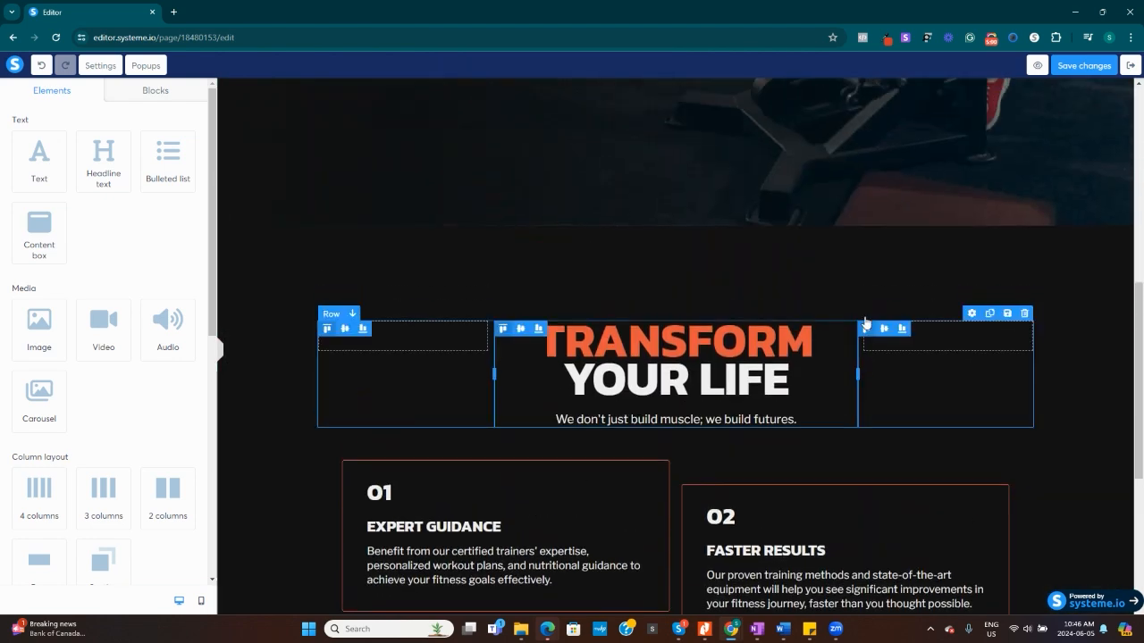
{"action": "left_click", "coordinate": [1124, 232]}
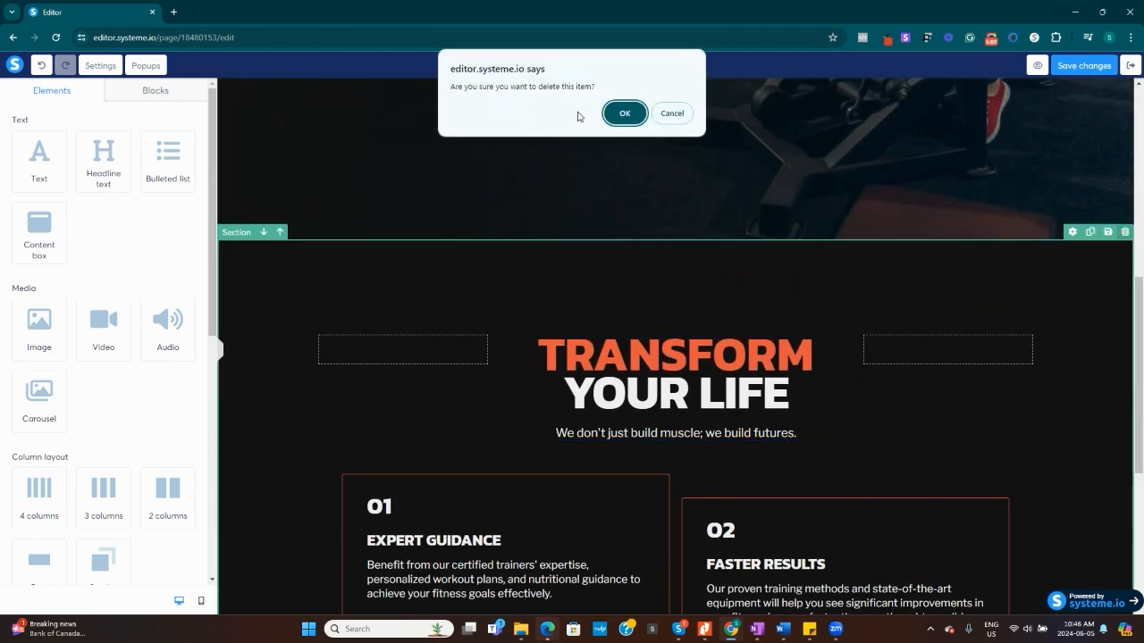
{"action": "left_click", "coordinate": [624, 114]}
Add the opt-in form block with an image on the left and simple form on the right below the page footer.
{"action": "scroll", "coordinate": [785, 345], "scroll_direction": "up", "scroll_amount": 3}
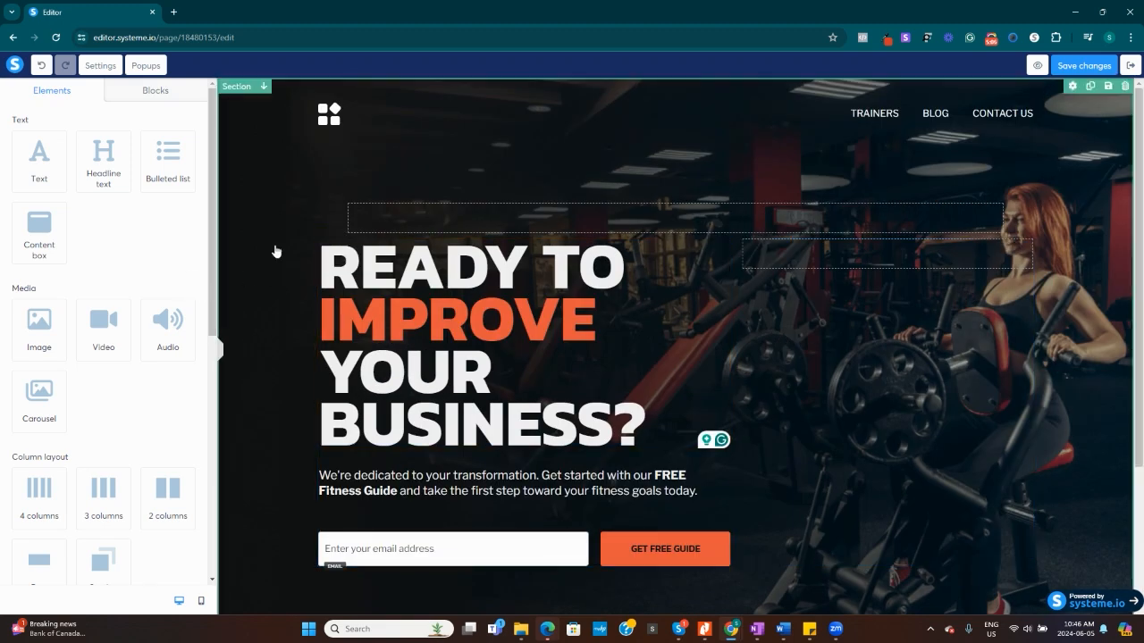
{"action": "left_click", "coordinate": [156, 90]}
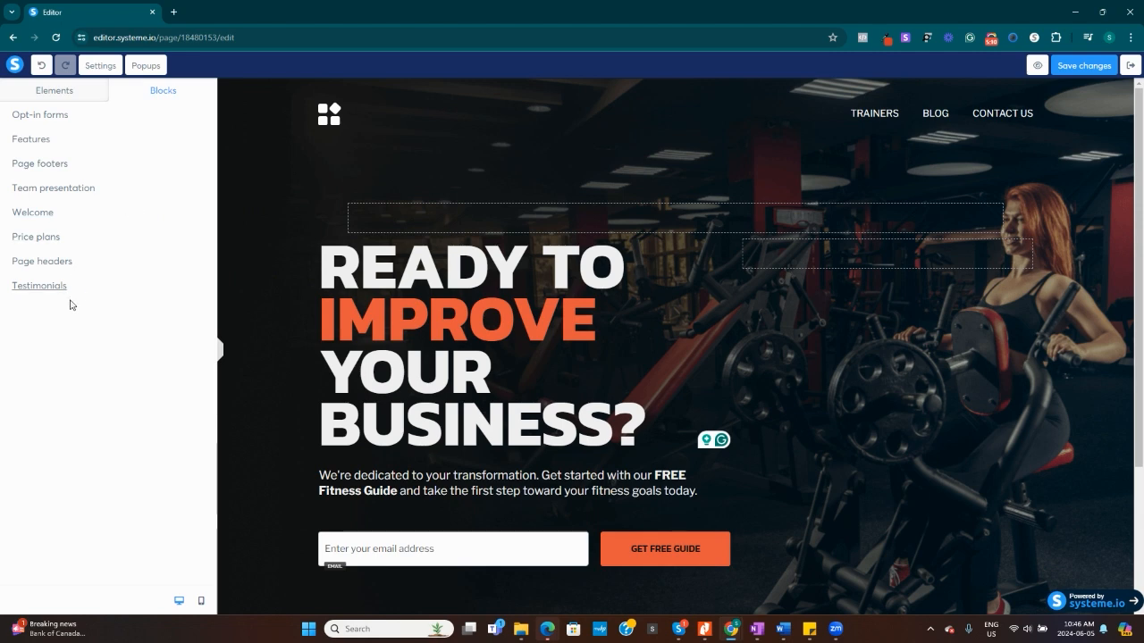
{"action": "left_click", "coordinate": [47, 116]}
{"action": "scroll", "coordinate": [143, 231], "scroll_direction": "down", "scroll_amount": 5}
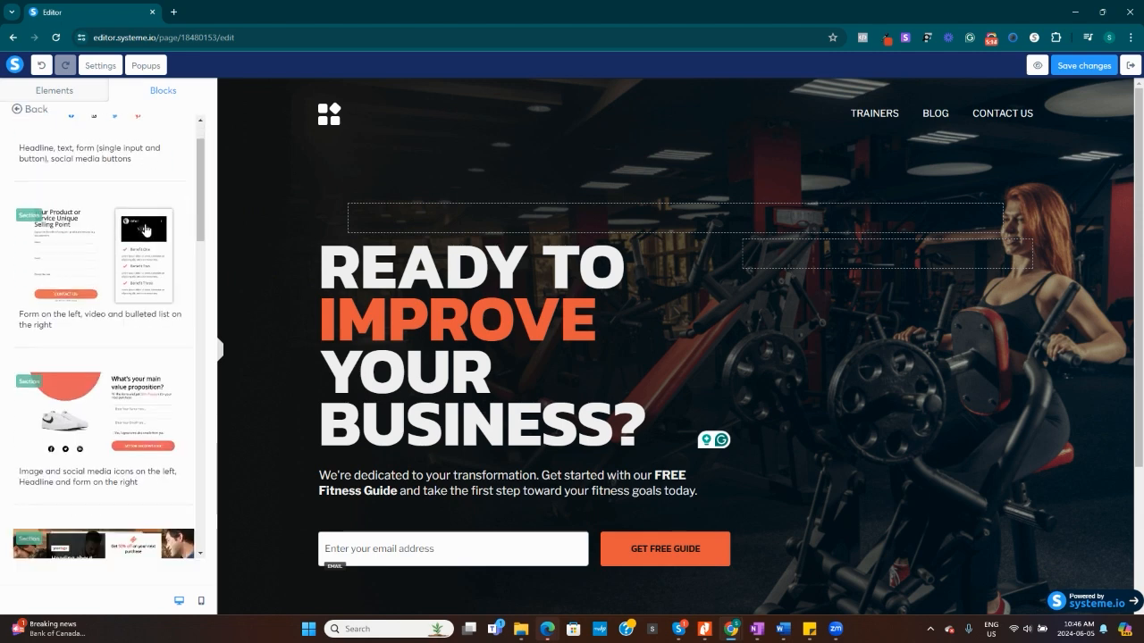
{"action": "scroll", "coordinate": [143, 231], "scroll_direction": "down", "scroll_amount": 3}
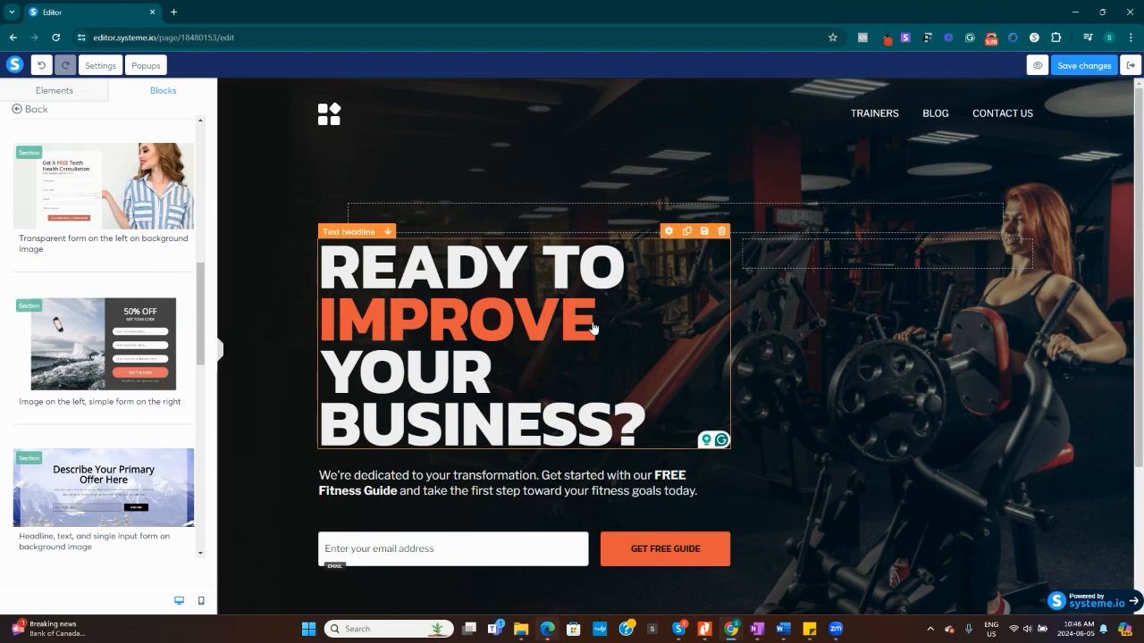
{"action": "scroll", "coordinate": [590, 327], "scroll_direction": "down", "scroll_amount": 2}
{"action": "left_click", "coordinate": [97, 329]}
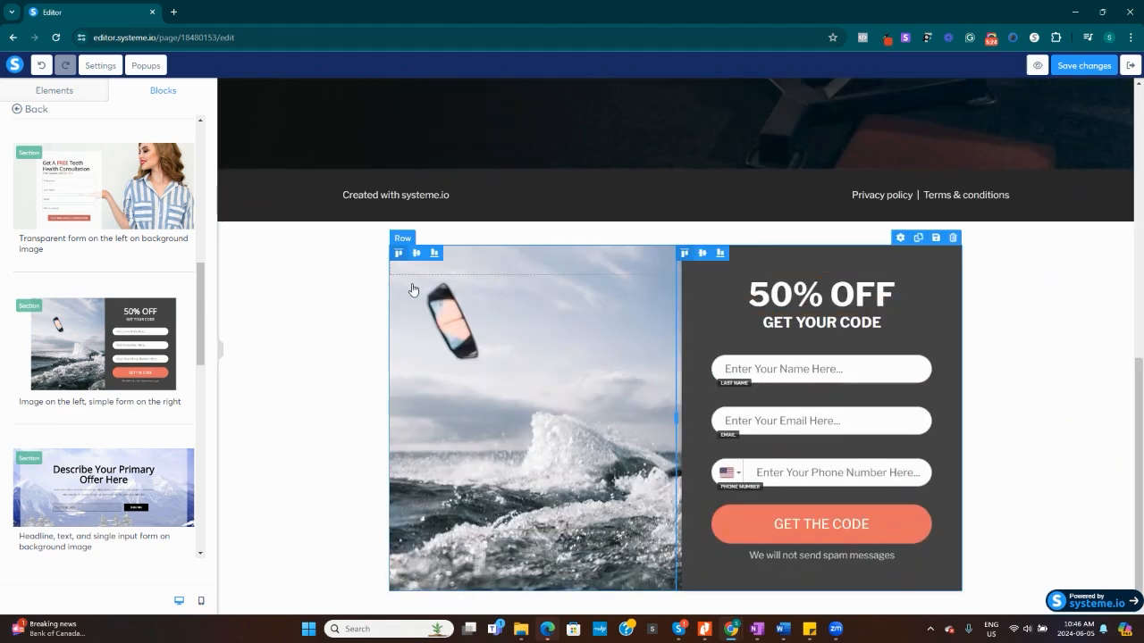
Move the opt-in form section to the top of the page and delete the READY TO IMPROVE hero section beneath it.
{"action": "left_click", "coordinate": [264, 215]}
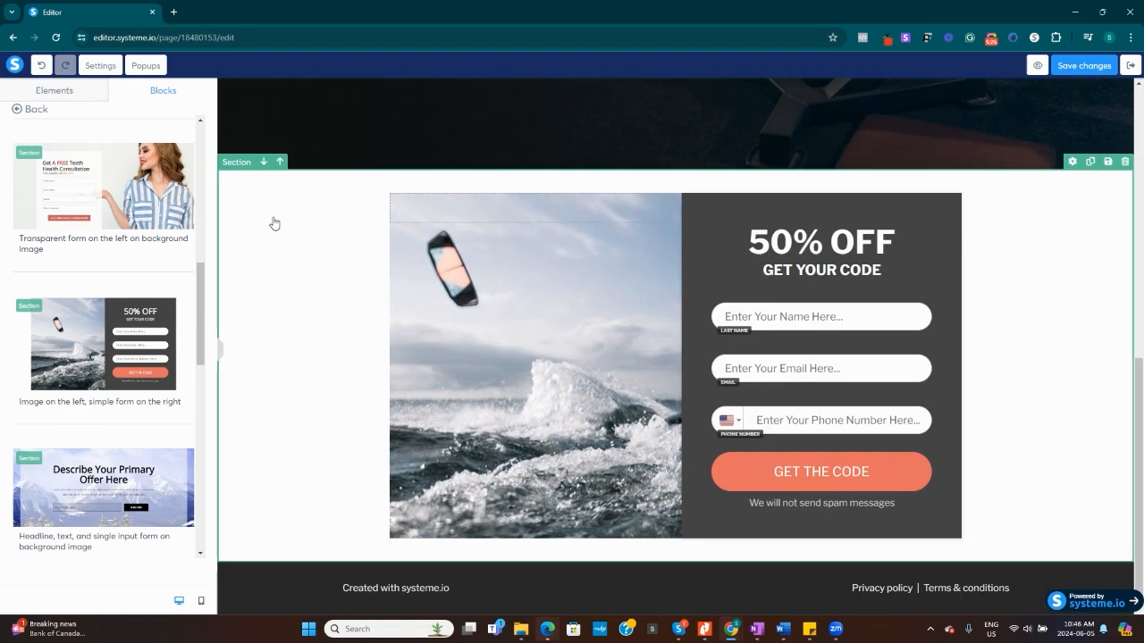
{"action": "left_click", "coordinate": [280, 162]}
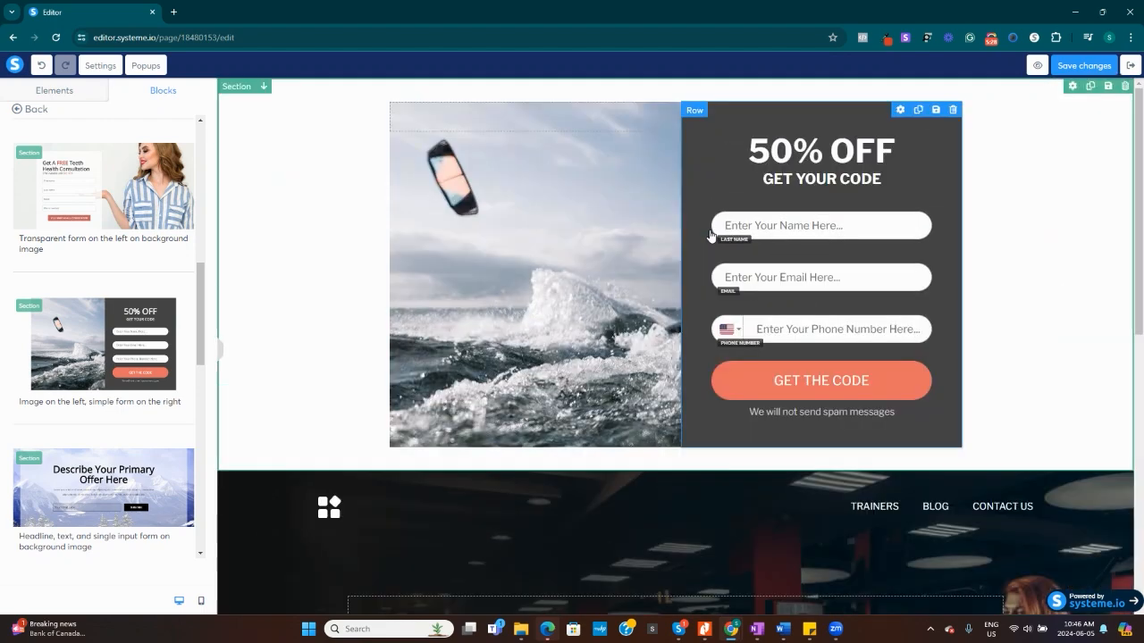
{"action": "scroll", "coordinate": [706, 233], "scroll_direction": "down", "scroll_amount": 1}
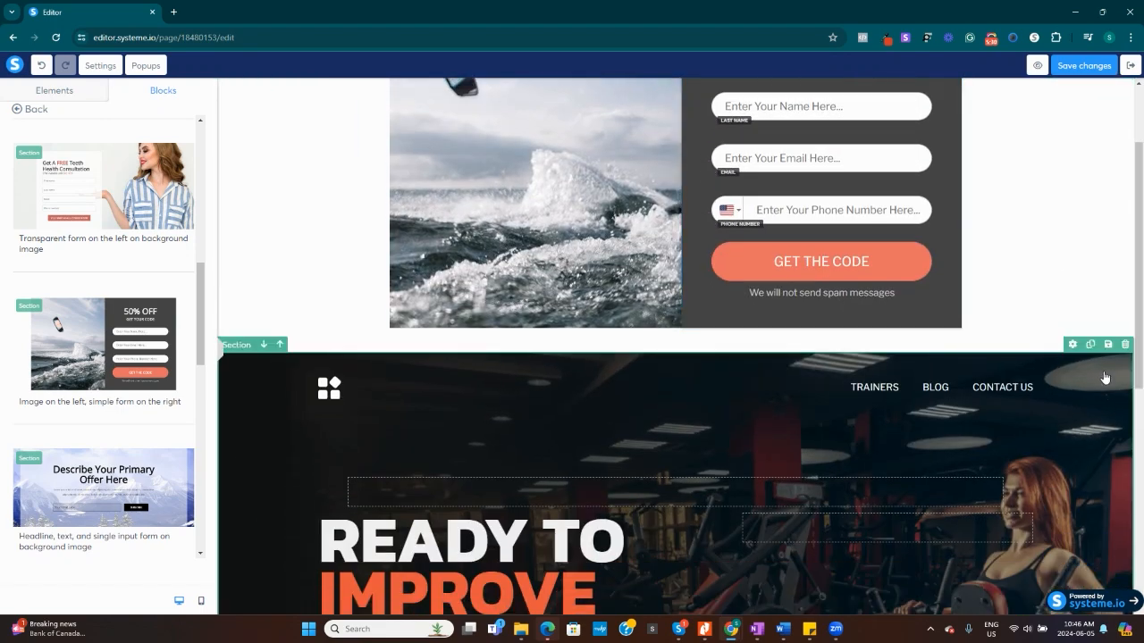
{"action": "left_click", "coordinate": [1126, 347]}
{"action": "left_click", "coordinate": [622, 114]}
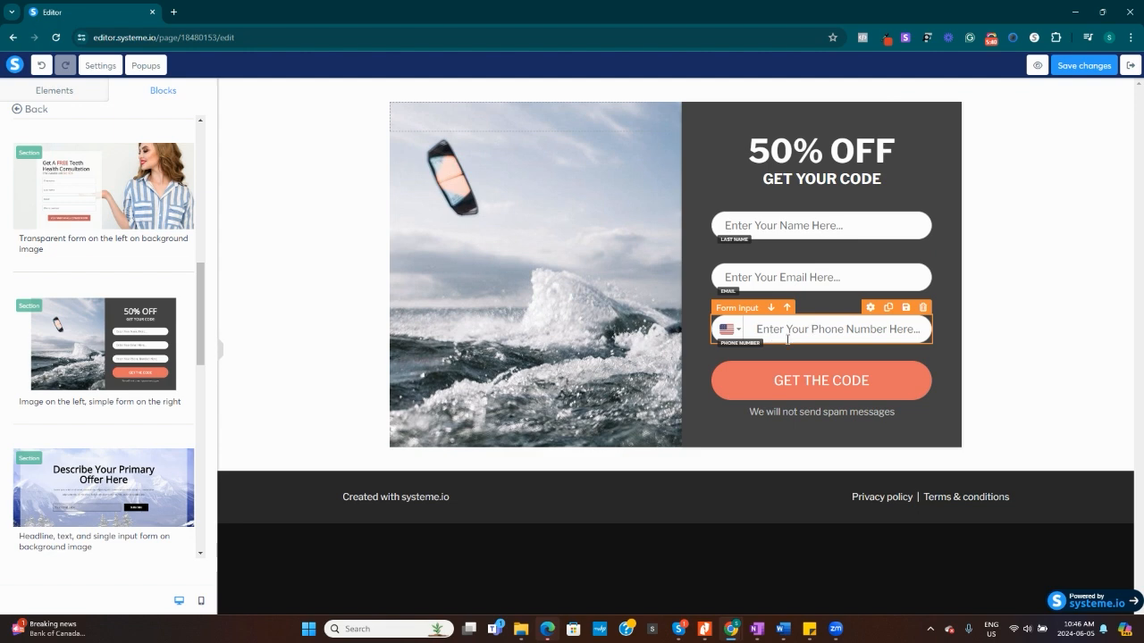
Delete the phone number field from the opt-in form.
{"action": "left_click", "coordinate": [924, 308]}
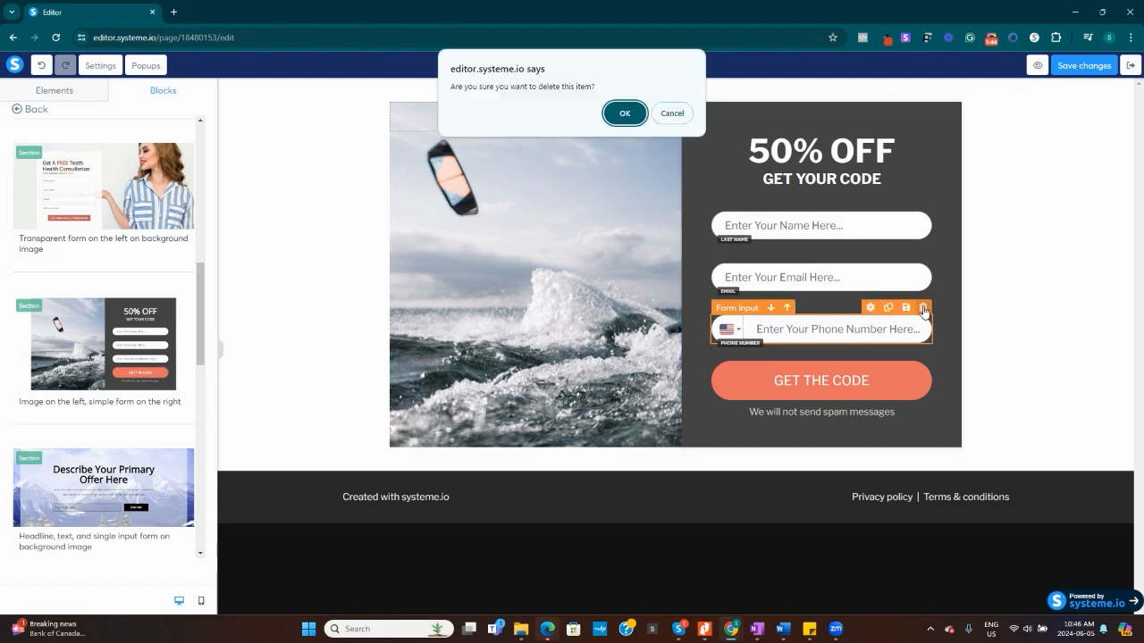
{"action": "left_click", "coordinate": [628, 122]}
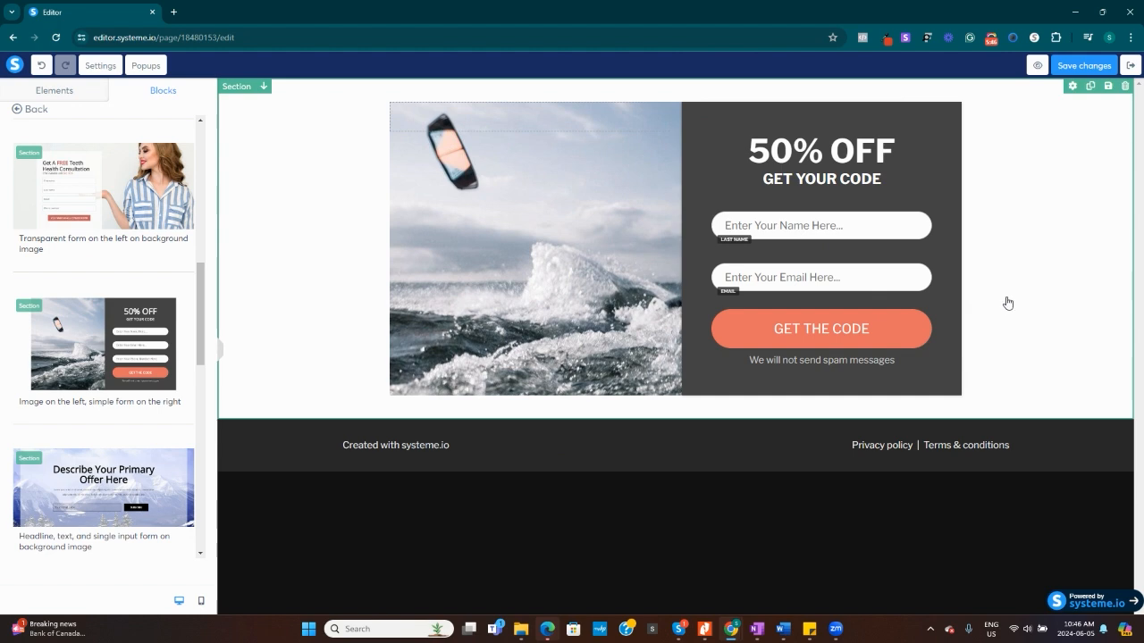
Change the text of the form's GET THE CODE button to GET ACCESS.
{"action": "left_click", "coordinate": [871, 332]}
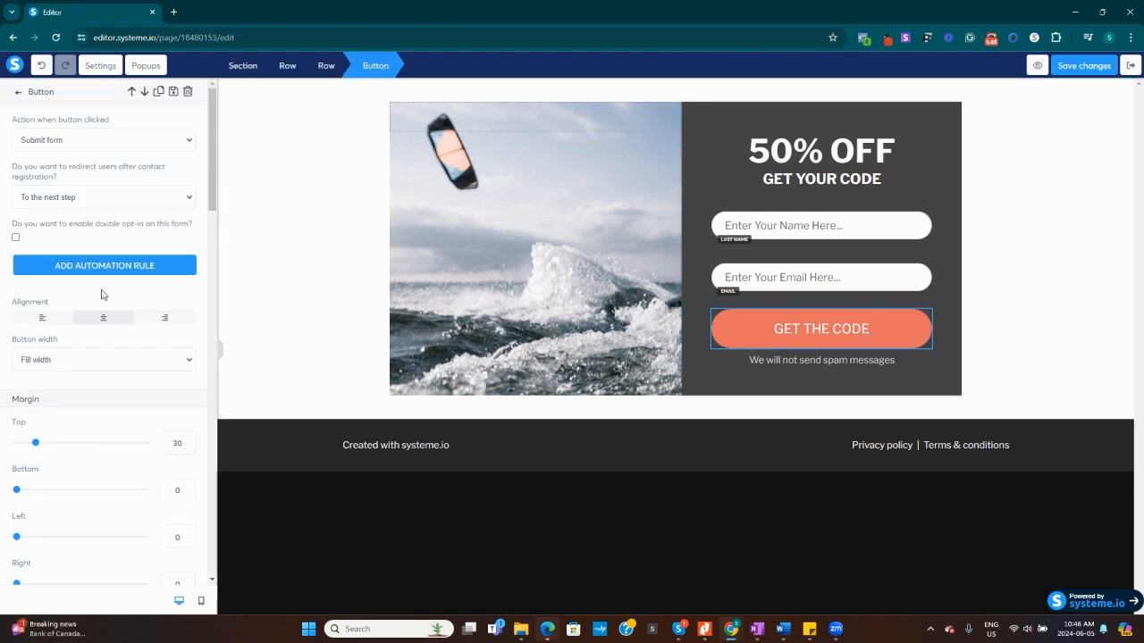
{"action": "left_click", "coordinate": [875, 331]}
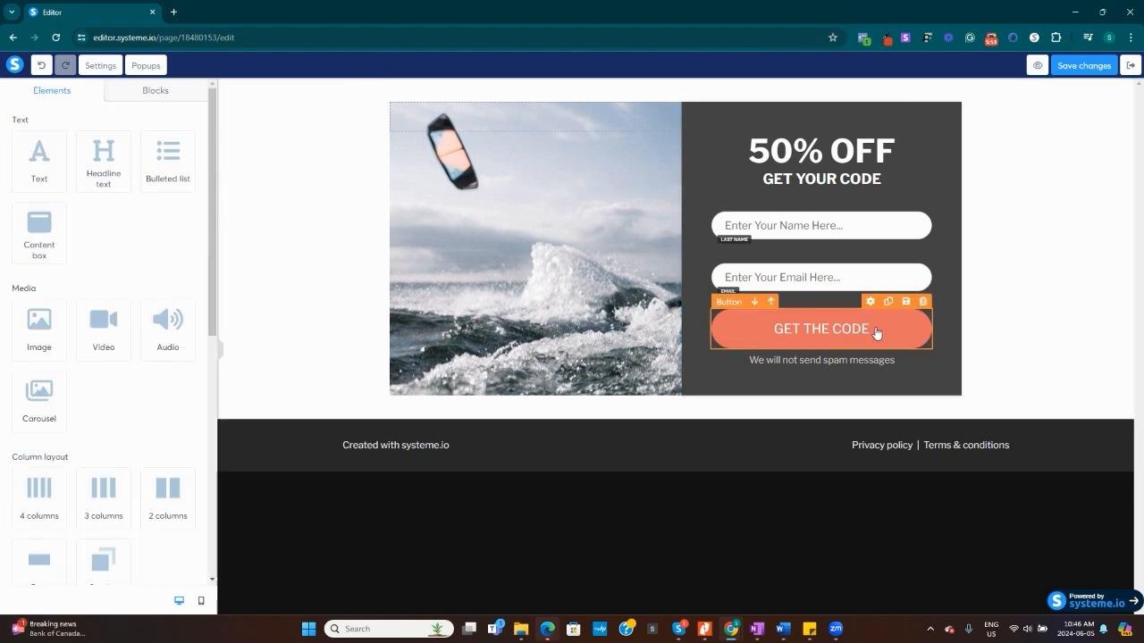
{"action": "left_click", "coordinate": [875, 330]}
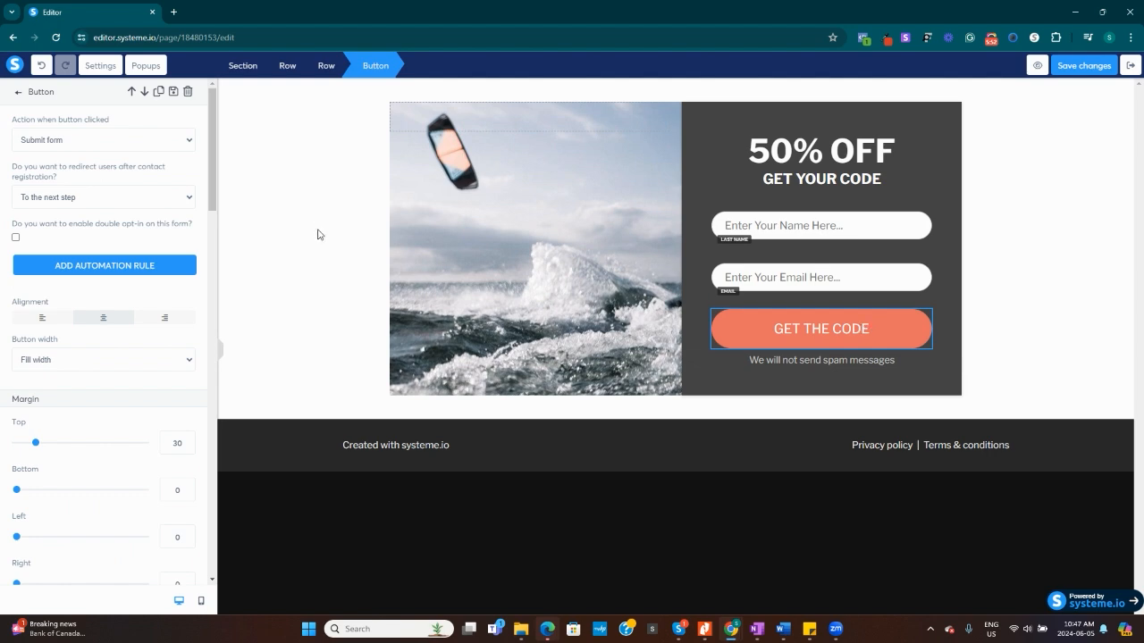
{"action": "scroll", "coordinate": [114, 295], "scroll_direction": "down", "scroll_amount": 5}
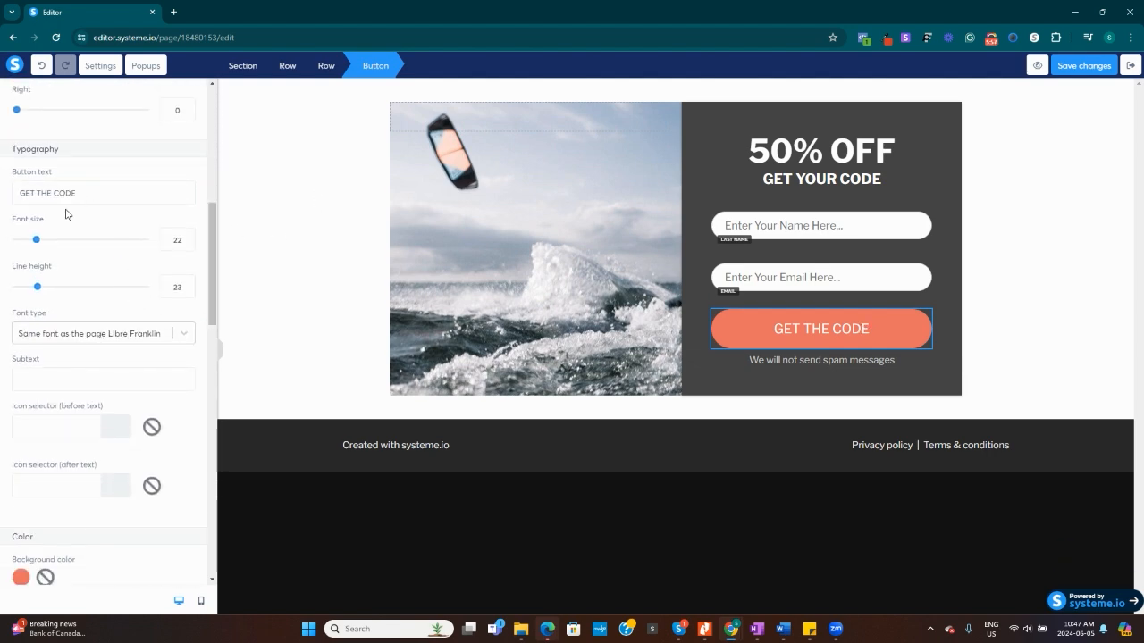
{"action": "key", "text": "BackSpace"}
{"action": "key", "text": "BackSpace"}
{"action": "key", "text": "BackSpace"}
{"action": "key", "text": "BackSpace"}
{"action": "key", "text": "BackSpace"}
{"action": "key", "text": "BackSpace"}
{"action": "key", "text": "BackSpace"}
{"action": "key", "text": "BackSpace"}
{"action": "key", "text": "BackSpace"}
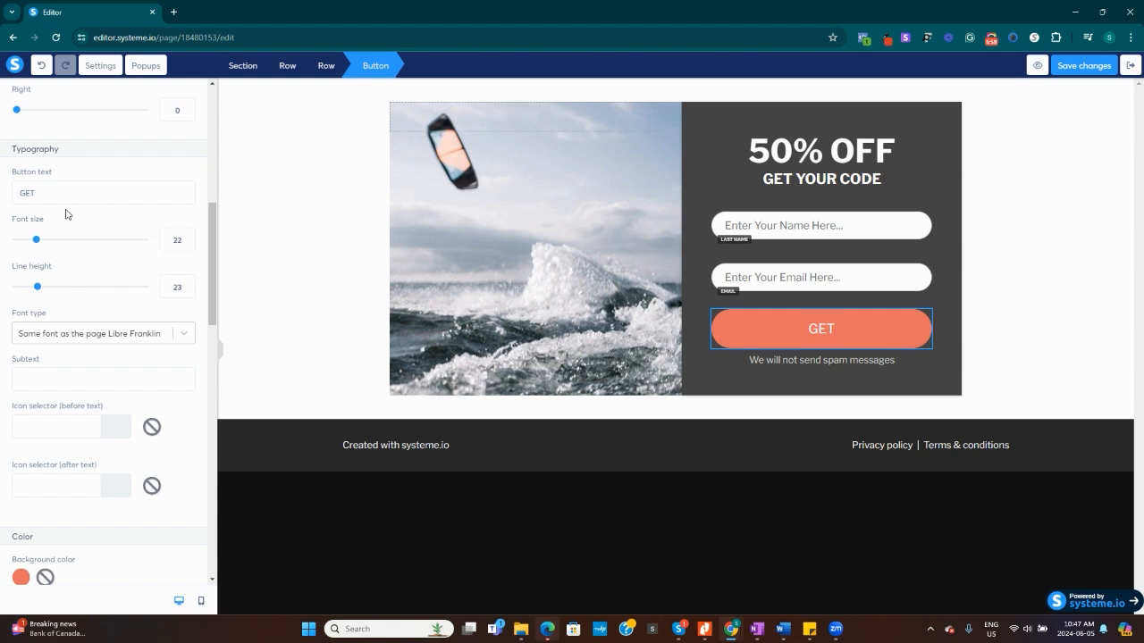
{"action": "type", "text": "A"}
{"action": "key", "text": "BackSpace"}
{"action": "type", "text": "ACCESS"}
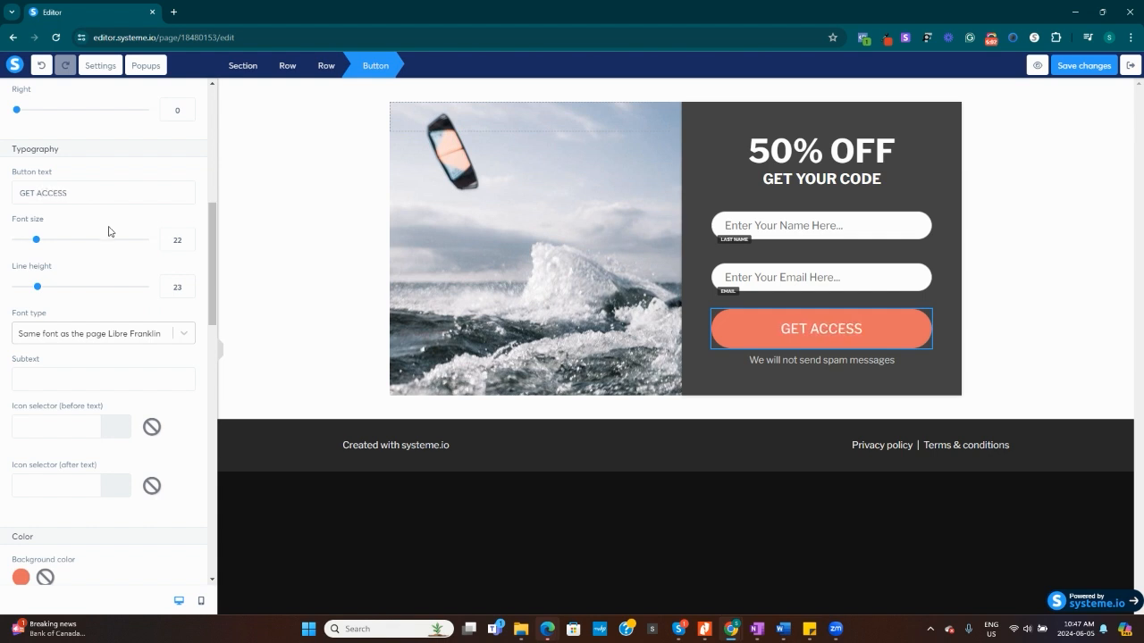
{"action": "left_click", "coordinate": [1085, 365]}
Add the testimonials block with short testimonials and round images below the page footer.
{"action": "left_click", "coordinate": [152, 90]}
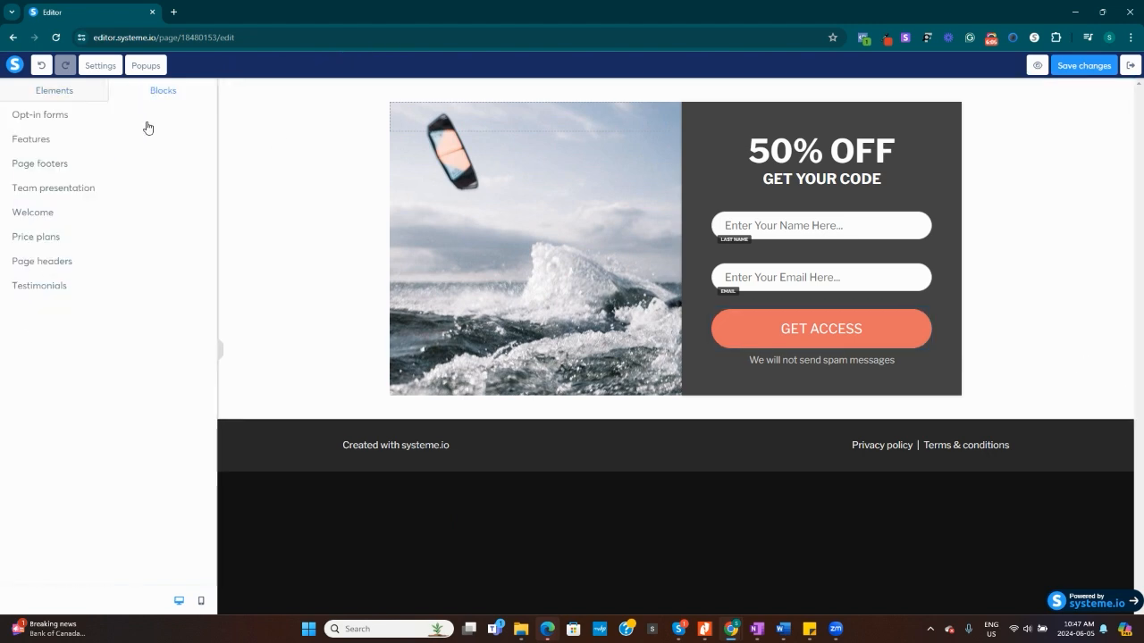
{"action": "left_click", "coordinate": [40, 287]}
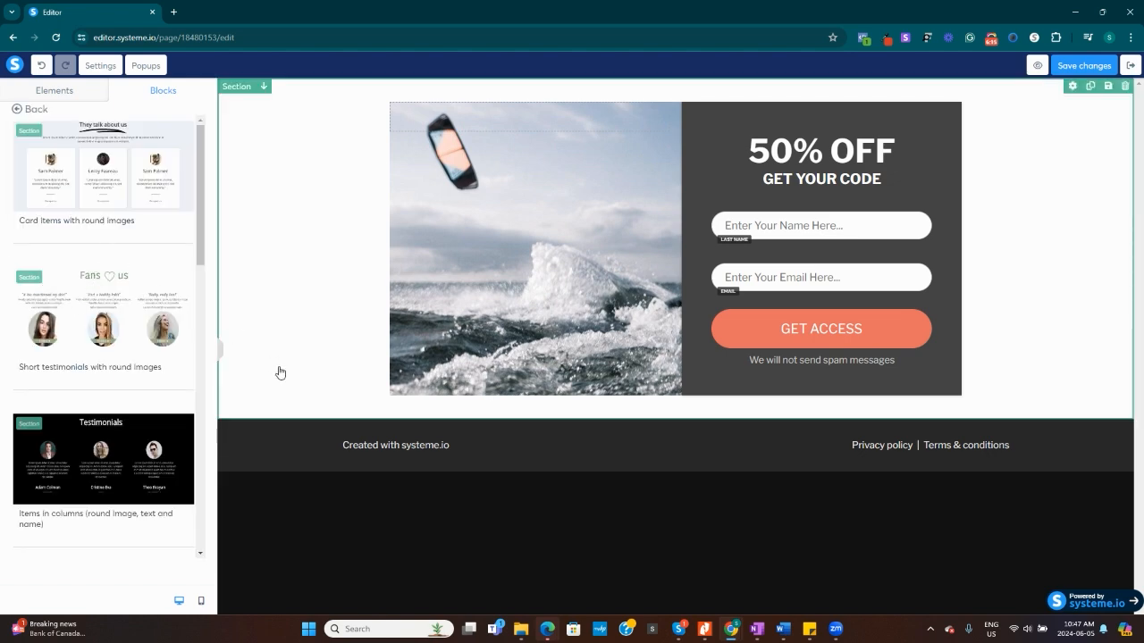
{"action": "left_click", "coordinate": [139, 271]}
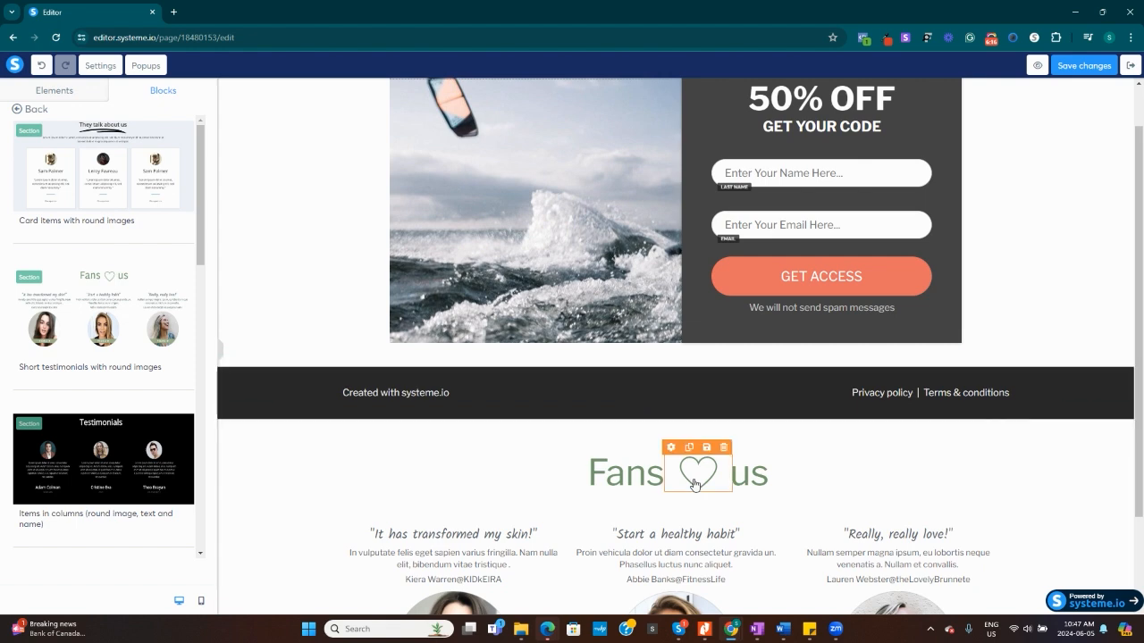
{"action": "scroll", "coordinate": [901, 490], "scroll_direction": "down", "scroll_amount": 2}
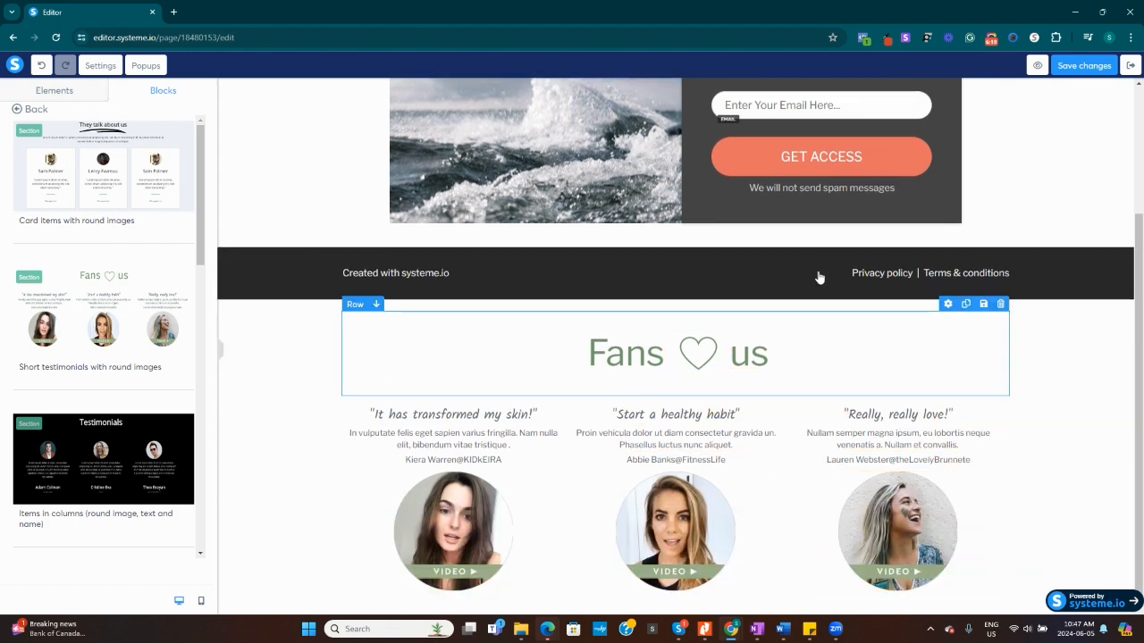
Delete the dark footer section between the opt-in form and the testimonials.
{"action": "mouse_move", "coordinate": [1117, 257]}
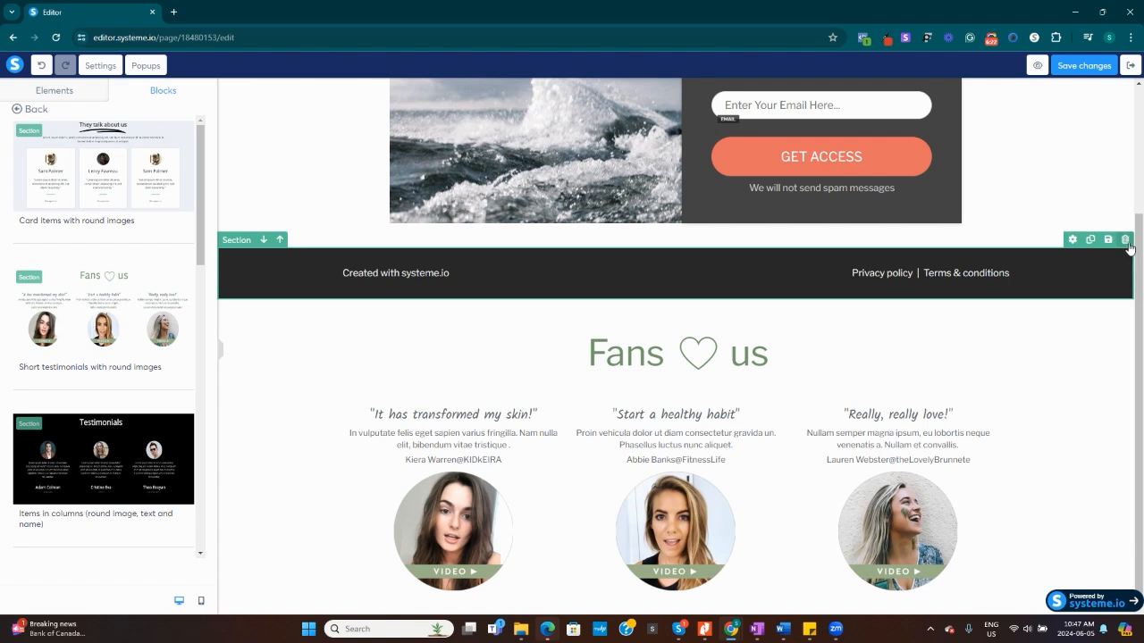
{"action": "left_click", "coordinate": [1125, 242]}
{"action": "left_click", "coordinate": [624, 114]}
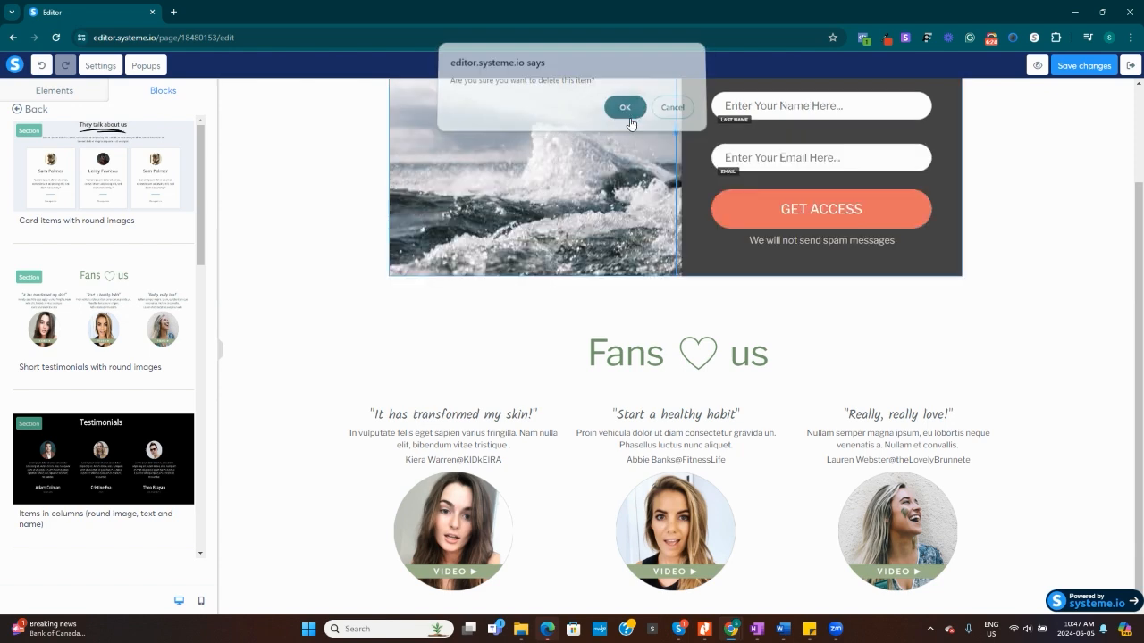
{"action": "scroll", "coordinate": [885, 333], "scroll_direction": "up", "scroll_amount": 2}
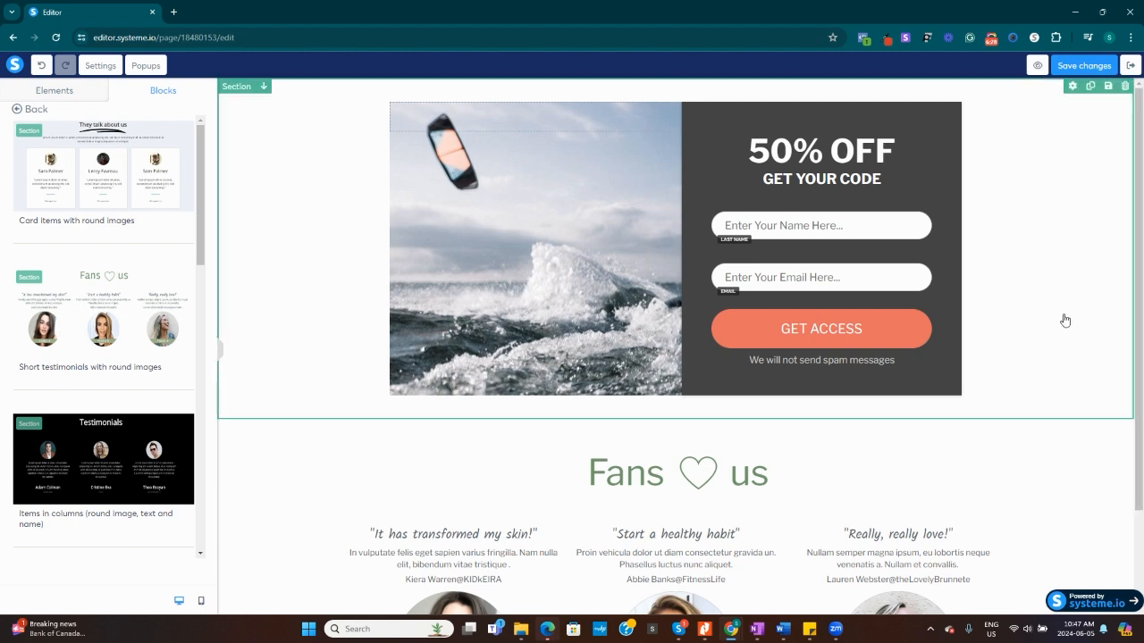
{"action": "scroll", "coordinate": [822, 388], "scroll_direction": "down", "scroll_amount": 2}
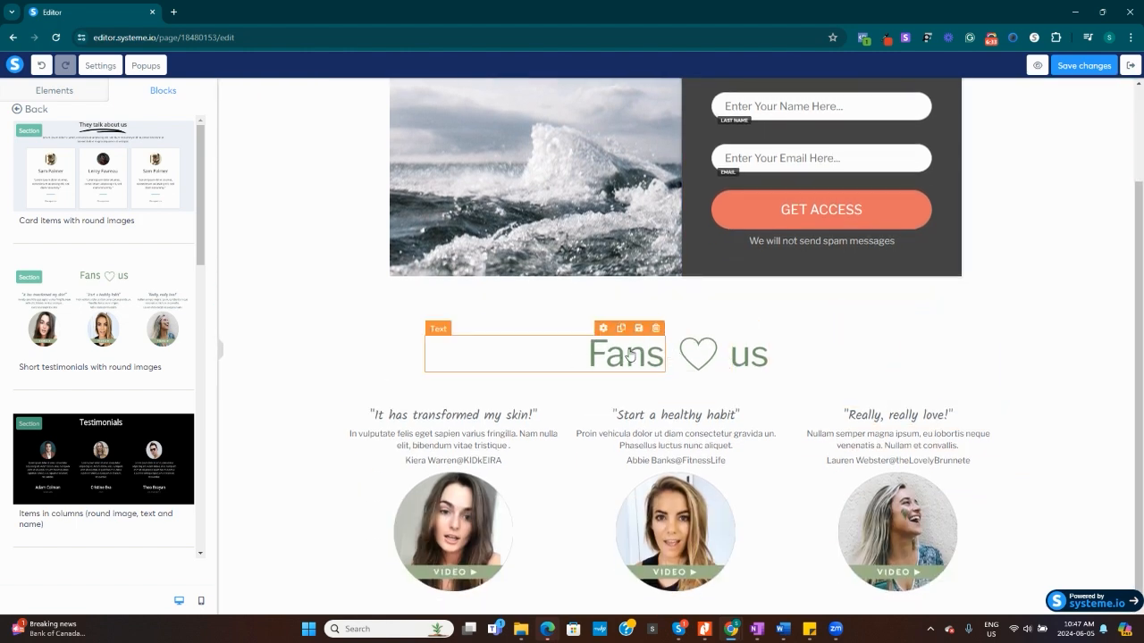
Clear the word Fans from the testimonials section heading.
{"action": "left_click", "coordinate": [598, 348]}
{"action": "double_click", "coordinate": [655, 350]}
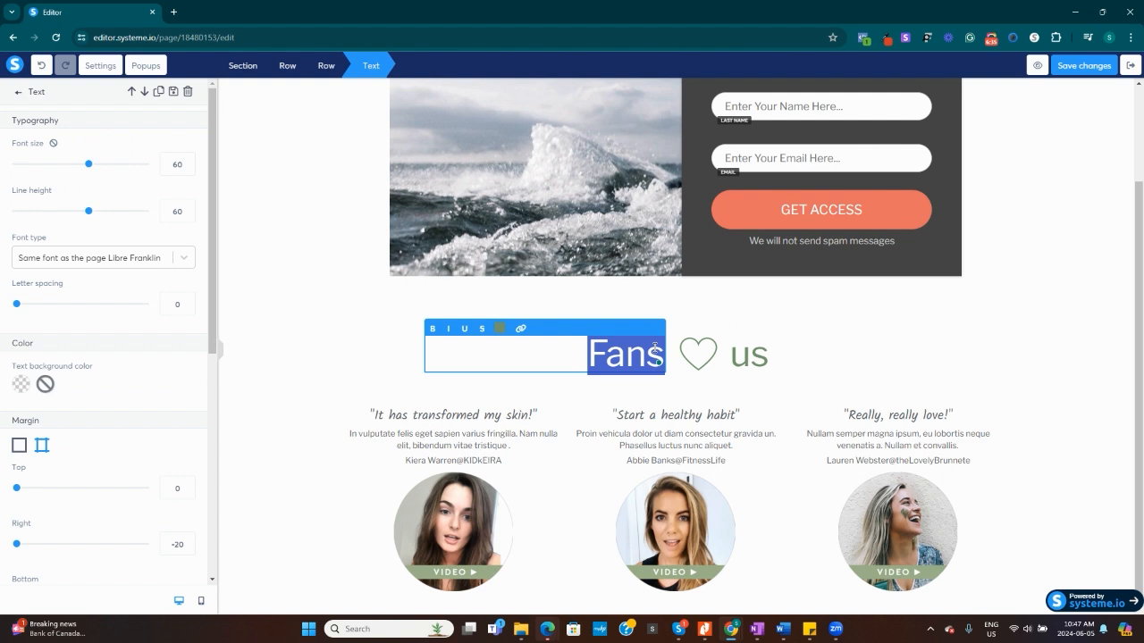
{"action": "key", "text": "BackSpace"}
{"action": "key", "text": "BackSpace"}
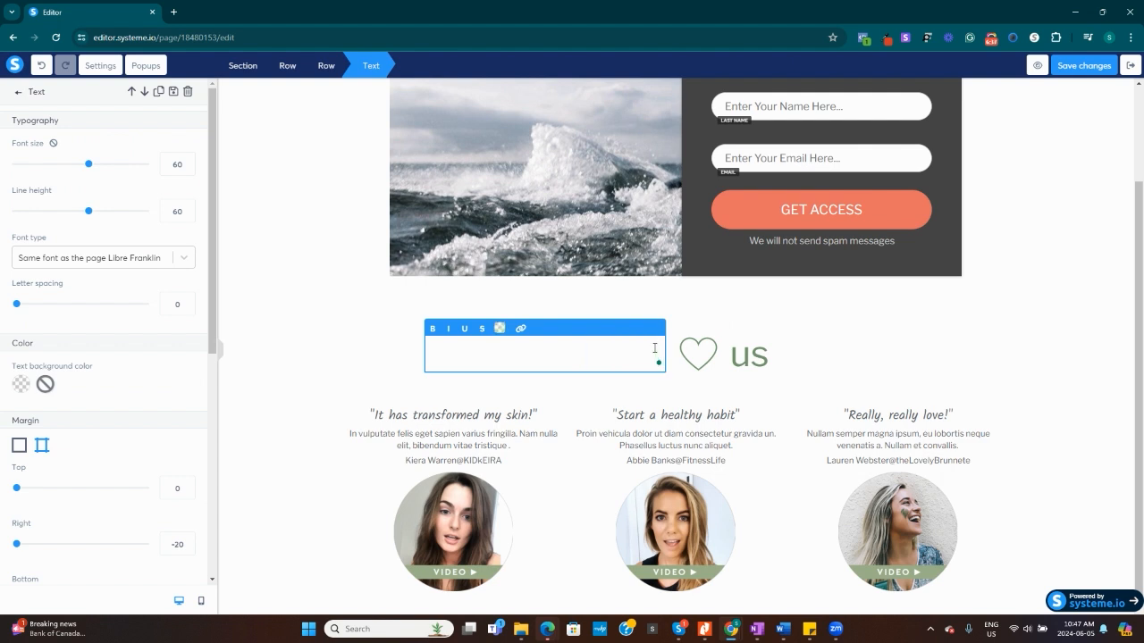
{"action": "type", "text": "TESTS"}
{"action": "key", "text": "BackSpace"}
{"action": "key", "text": "BackSpace"}
{"action": "key", "text": "BackSpace"}
{"action": "left_click", "coordinate": [744, 465]}
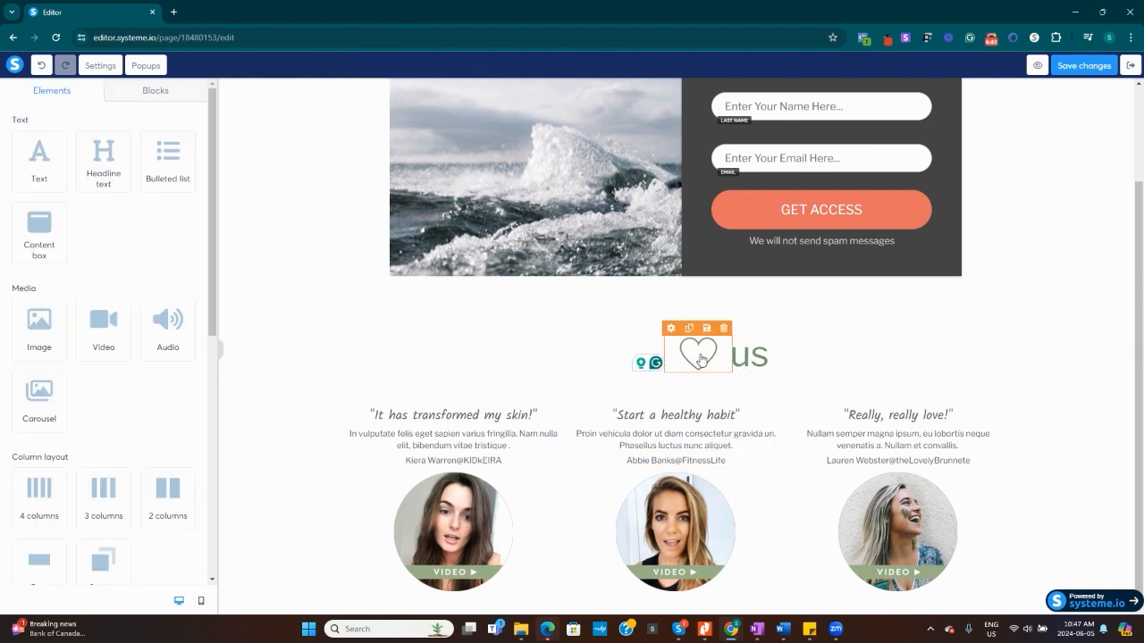
{"action": "left_click", "coordinate": [701, 360]}
{"action": "left_click", "coordinate": [992, 43]}
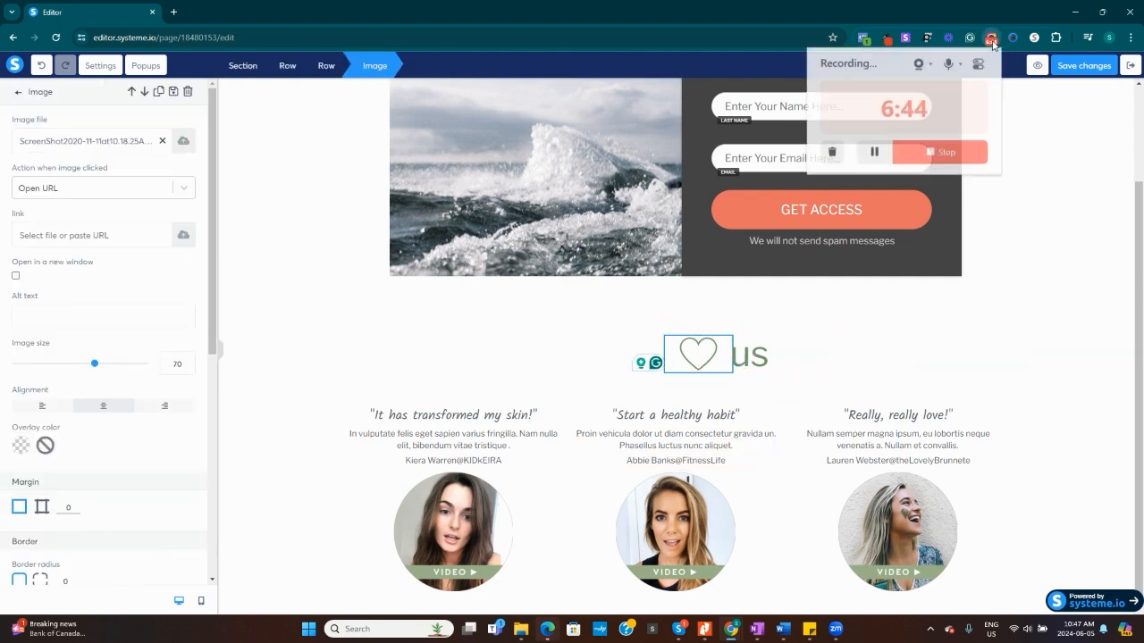
{"action": "left_click", "coordinate": [874, 150]}
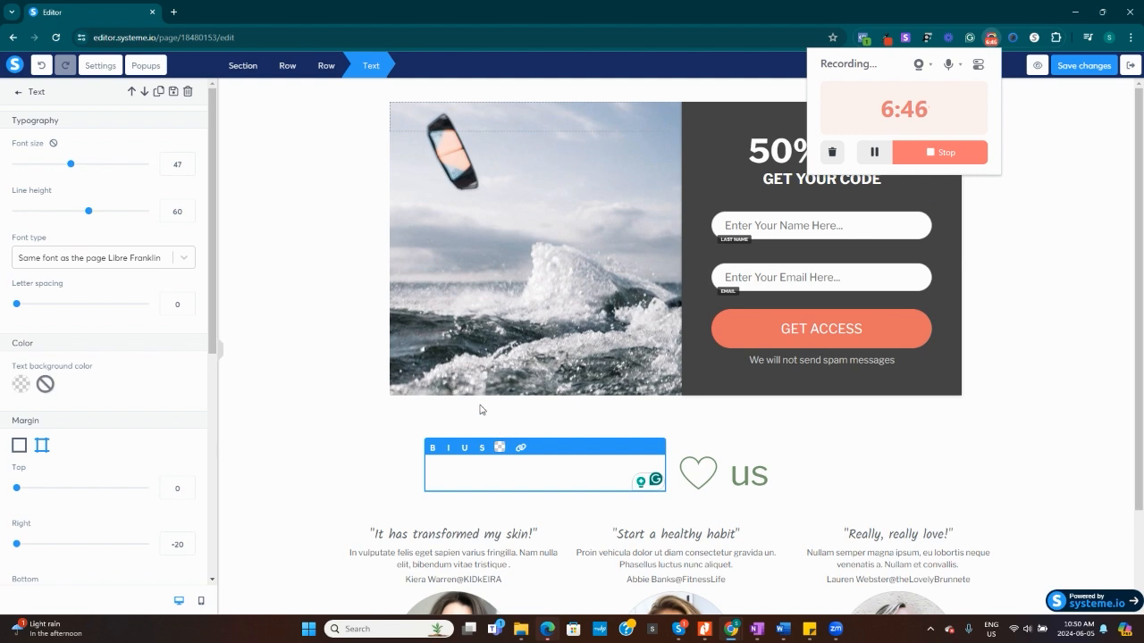
Enter TESTIMONIALS in the emptied heading text beside the heart image.
{"action": "left_click", "coordinate": [361, 197]}
{"action": "left_click", "coordinate": [594, 473]}
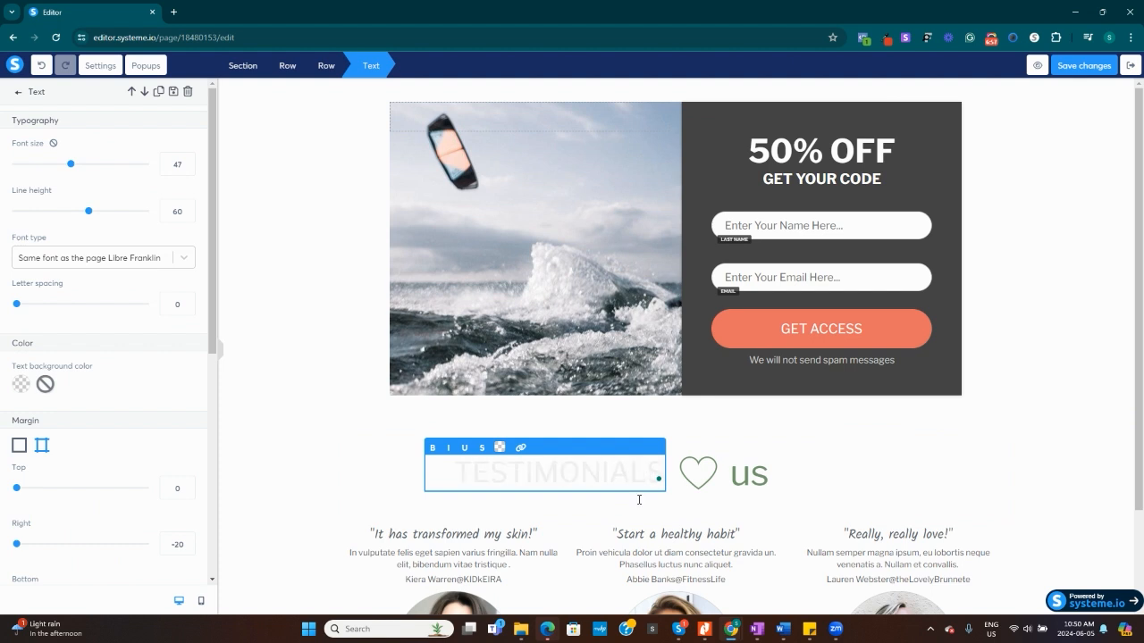
Try to apply the dark green default color 417505 to the TESTIMONIALS heading text.
{"action": "left_click_drag", "start_coordinate": [459, 471], "coordinate": [660, 484]}
{"action": "left_click", "coordinate": [499, 447]}
{"action": "left_click", "coordinate": [596, 394]}
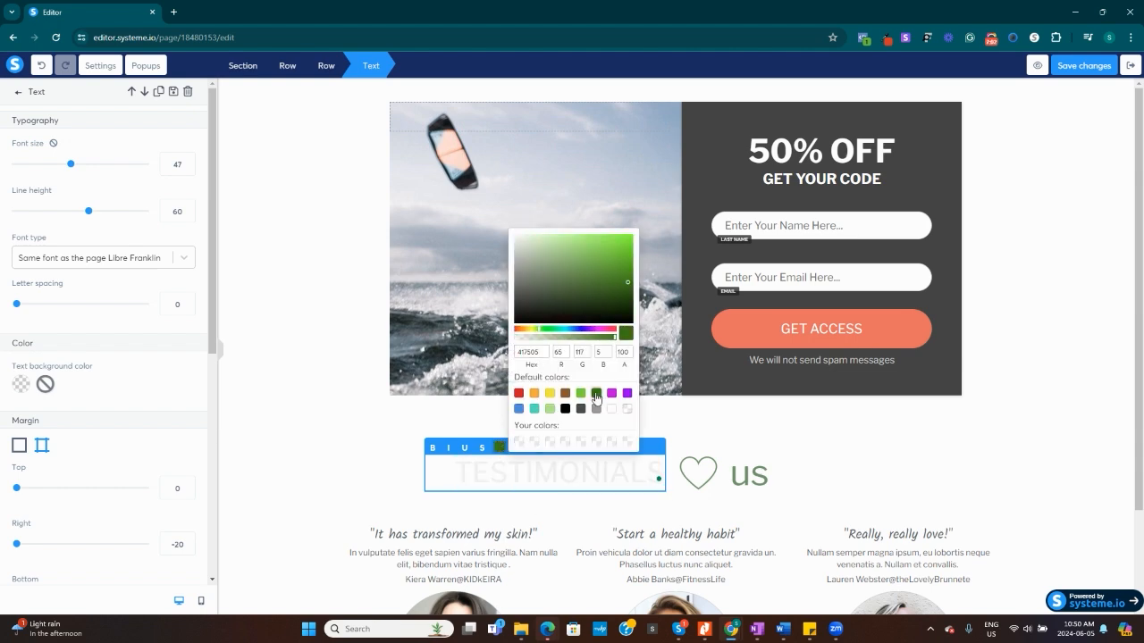
{"action": "left_click", "coordinate": [476, 476]}
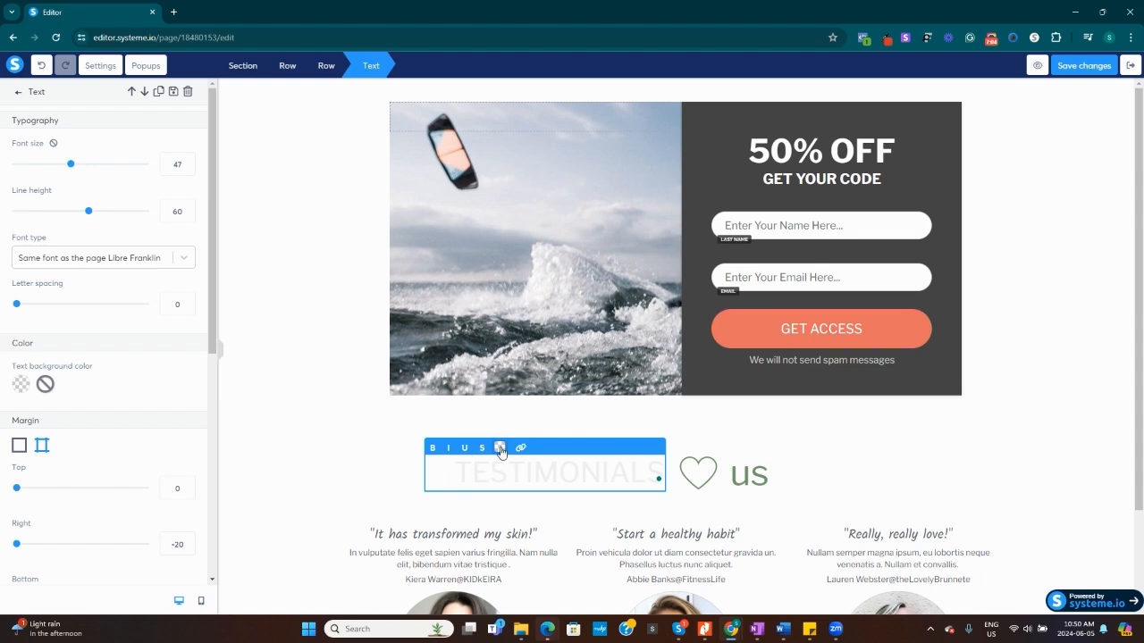
{"action": "left_click", "coordinate": [499, 448]}
{"action": "left_click", "coordinate": [596, 394]}
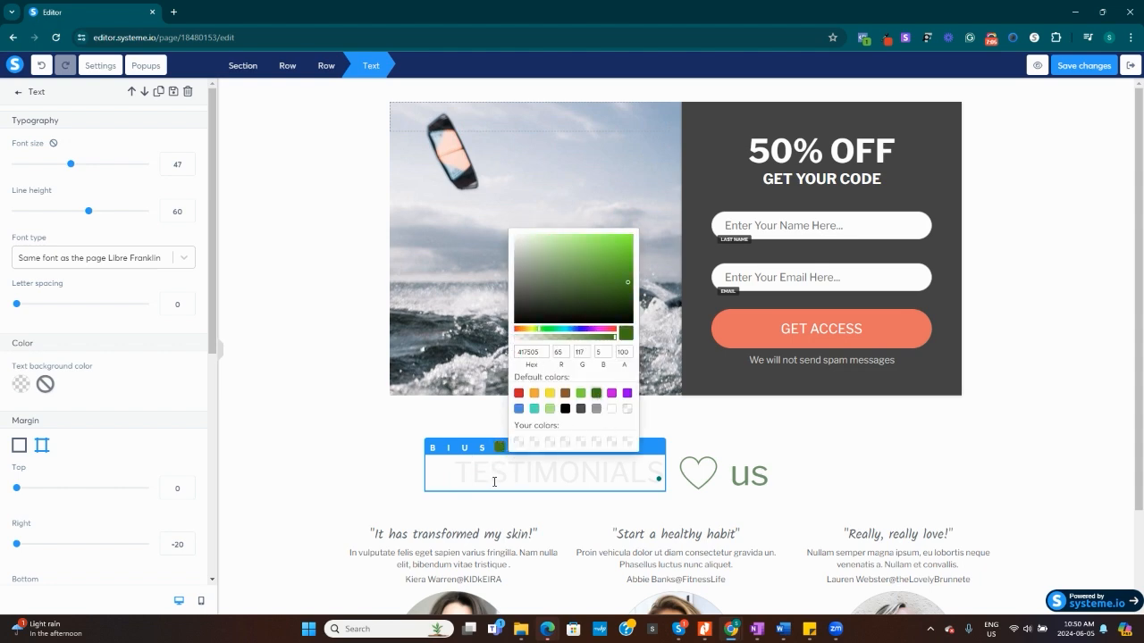
{"action": "left_click_drag", "start_coordinate": [459, 471], "coordinate": [668, 474]}
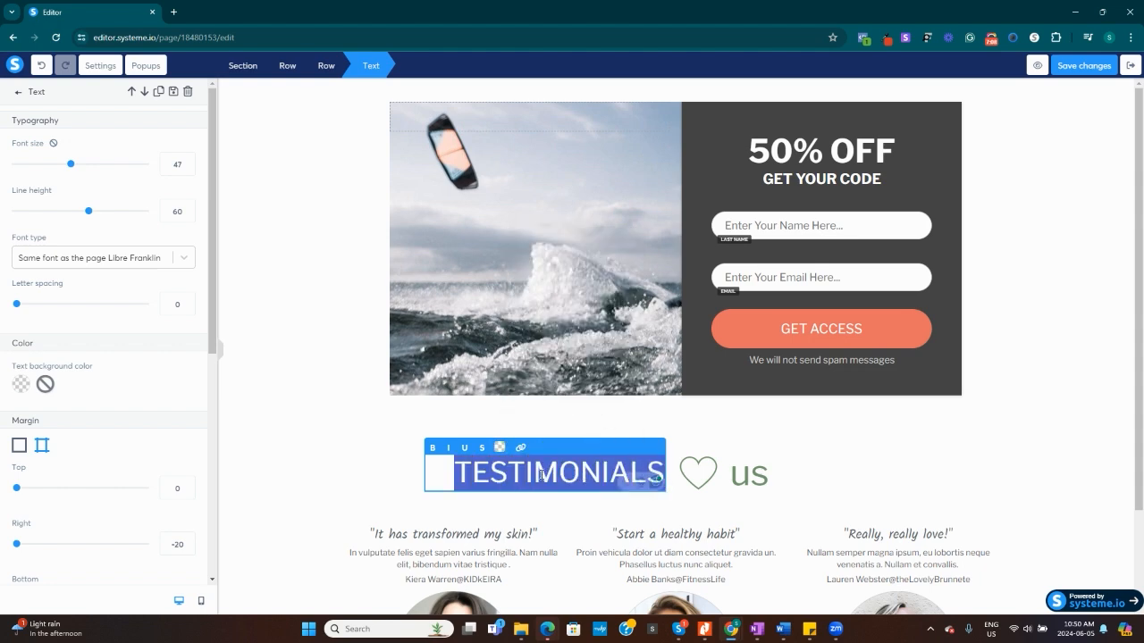
{"action": "left_click", "coordinate": [501, 450]}
{"action": "left_click", "coordinate": [596, 394]}
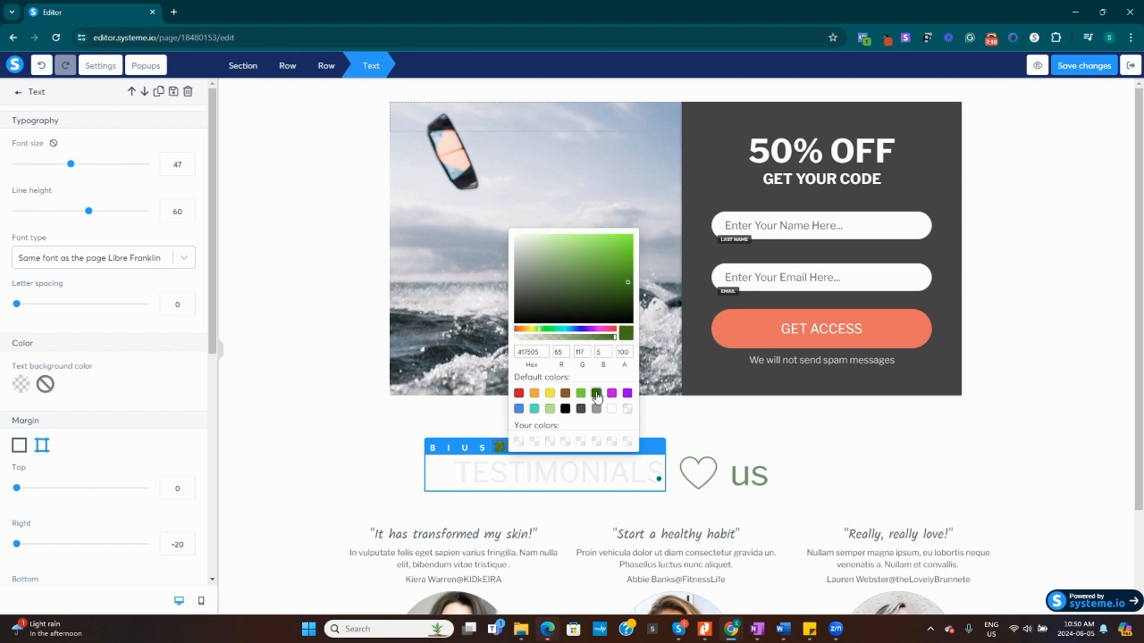
{"action": "left_click_drag", "start_coordinate": [457, 471], "coordinate": [666, 474]}
{"action": "left_click", "coordinate": [499, 451]}
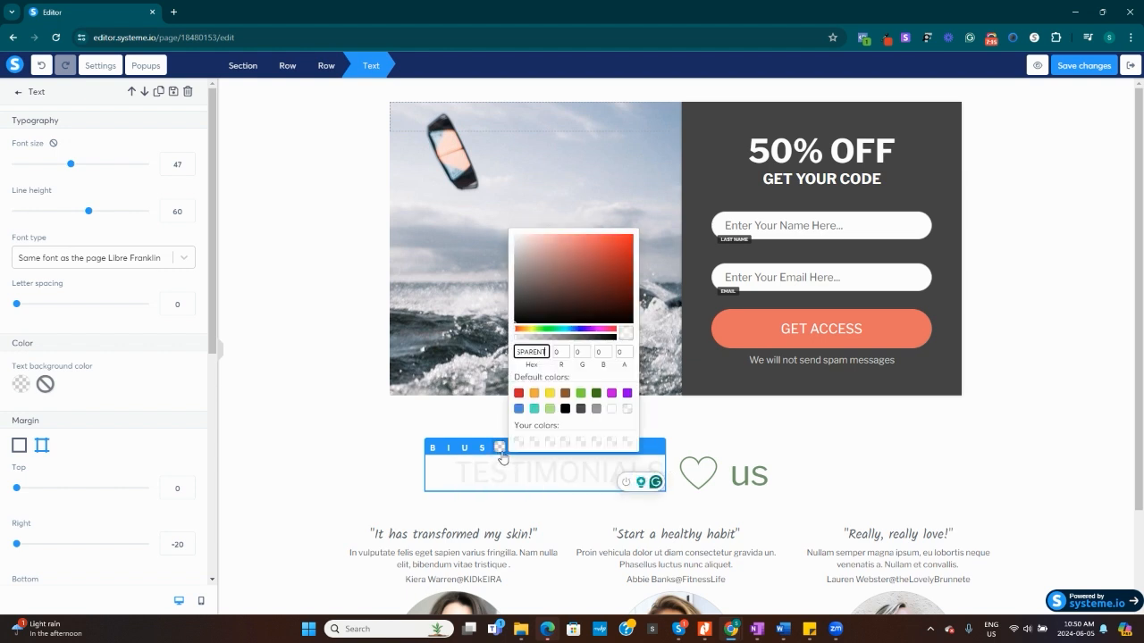
{"action": "left_click", "coordinate": [596, 394]}
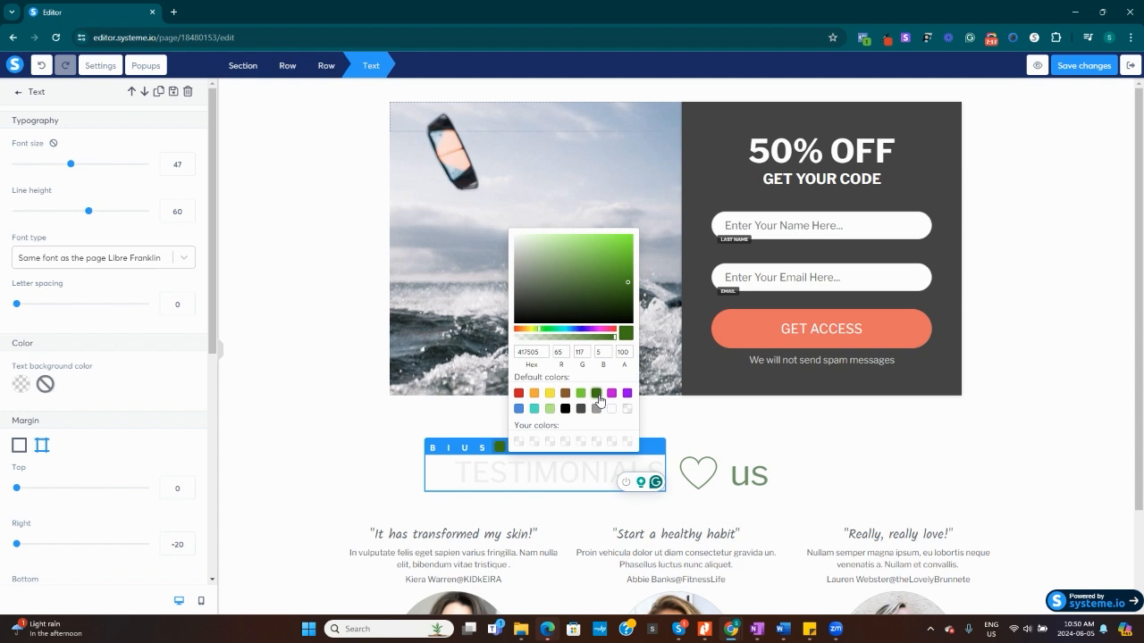
{"action": "left_click", "coordinate": [597, 397]}
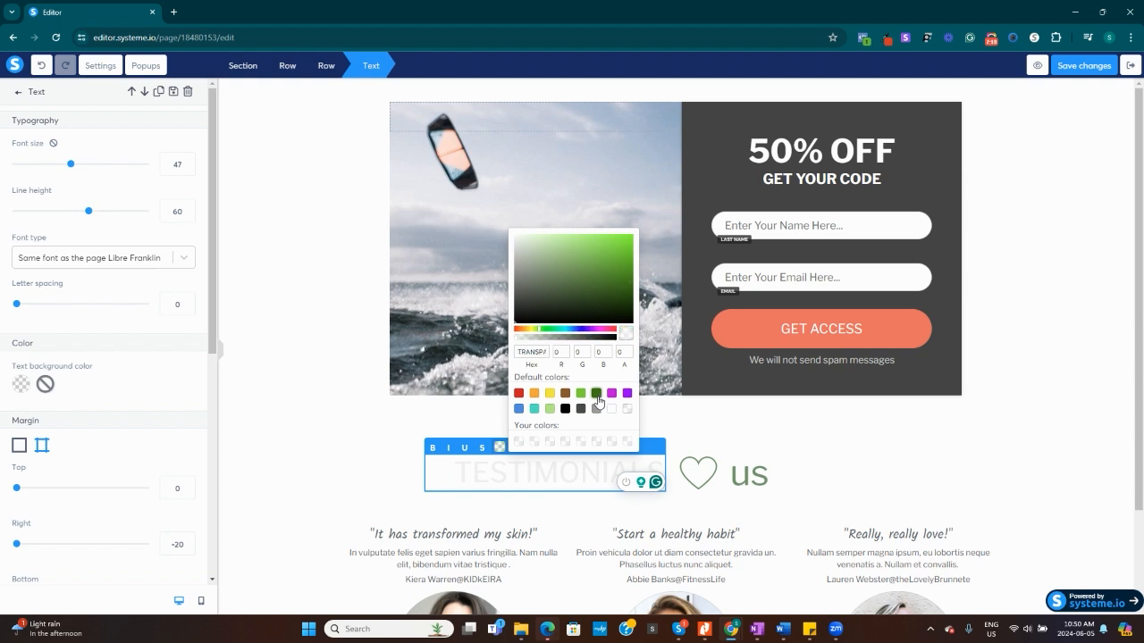
{"action": "left_click", "coordinate": [438, 527]}
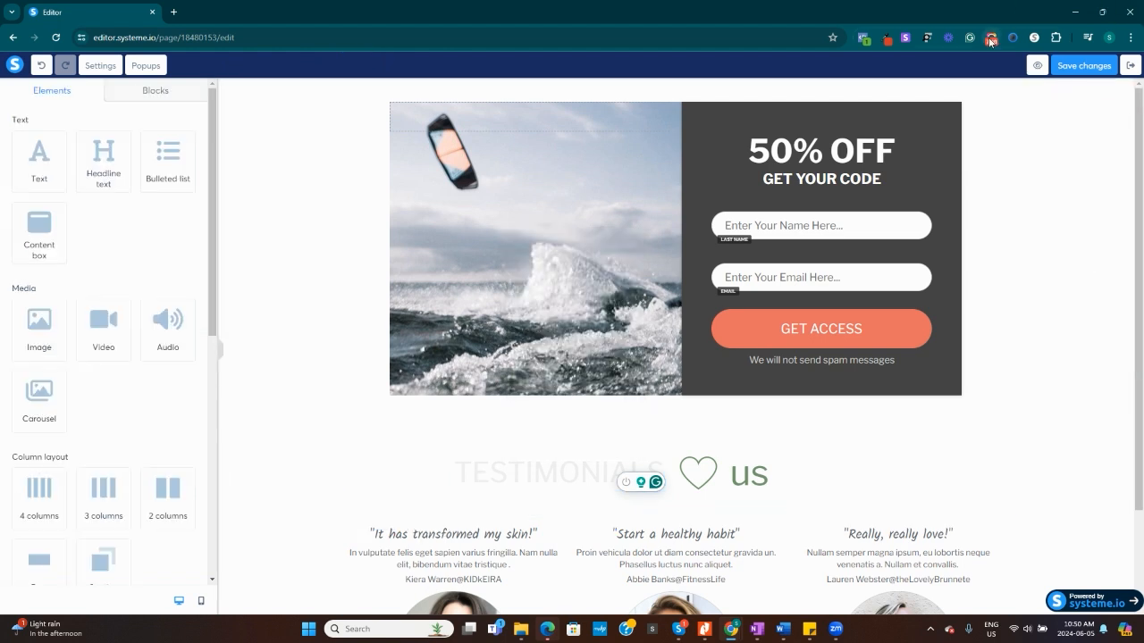
Delete the heart image and the text us beside the TESTIMONIALS heading.
{"action": "left_click", "coordinate": [990, 39]}
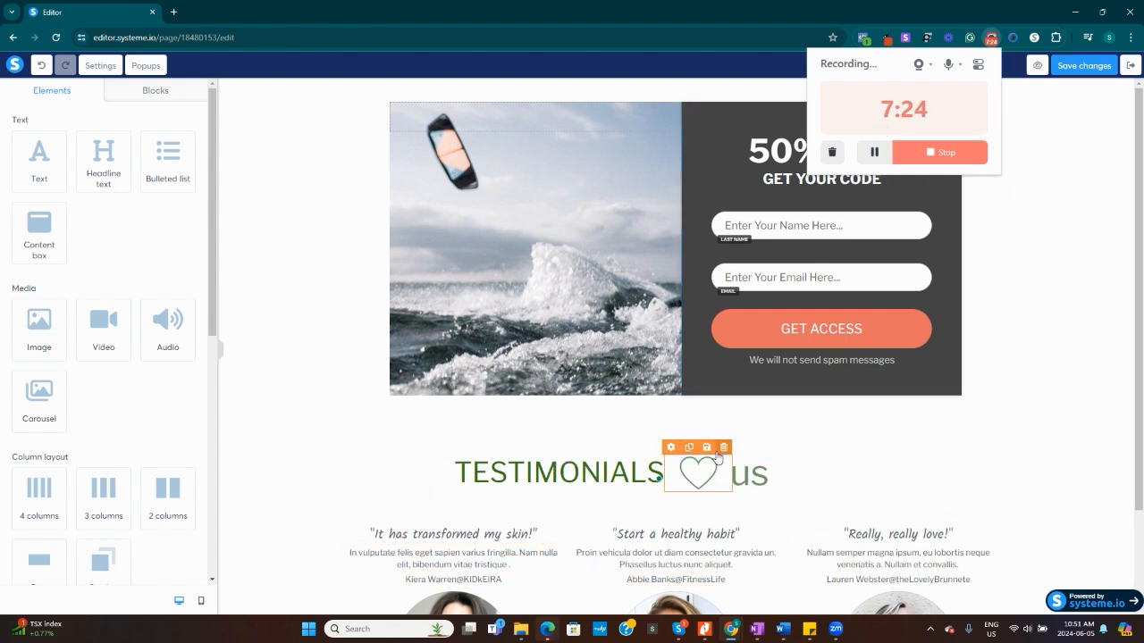
{"action": "left_click", "coordinate": [724, 447]}
{"action": "left_click", "coordinate": [625, 108]}
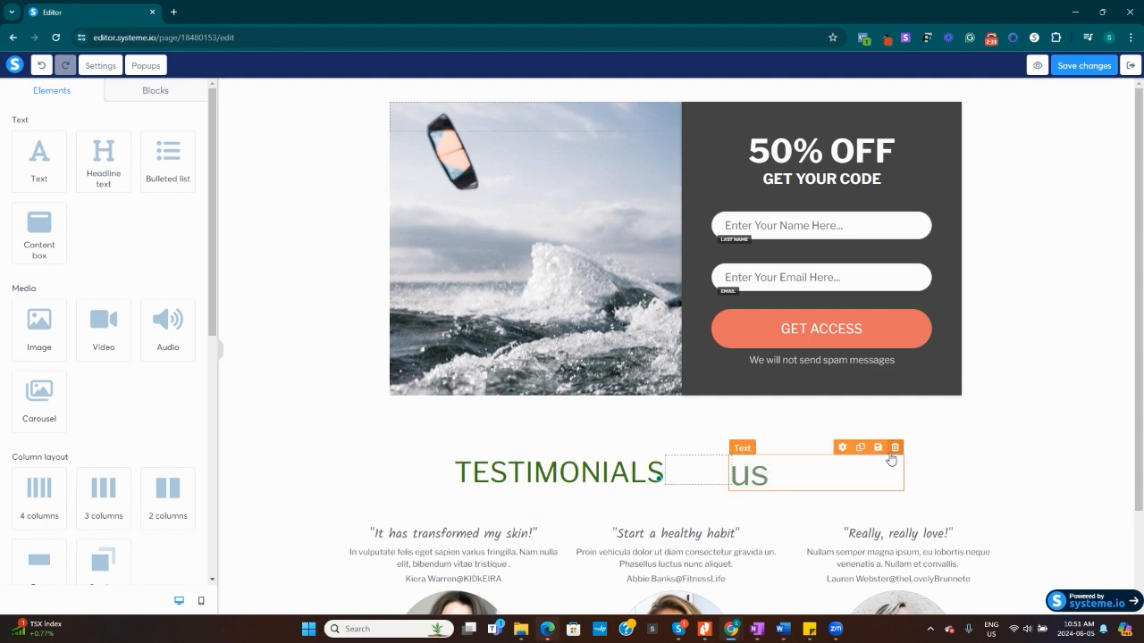
{"action": "left_click", "coordinate": [894, 449]}
{"action": "left_click", "coordinate": [625, 109]}
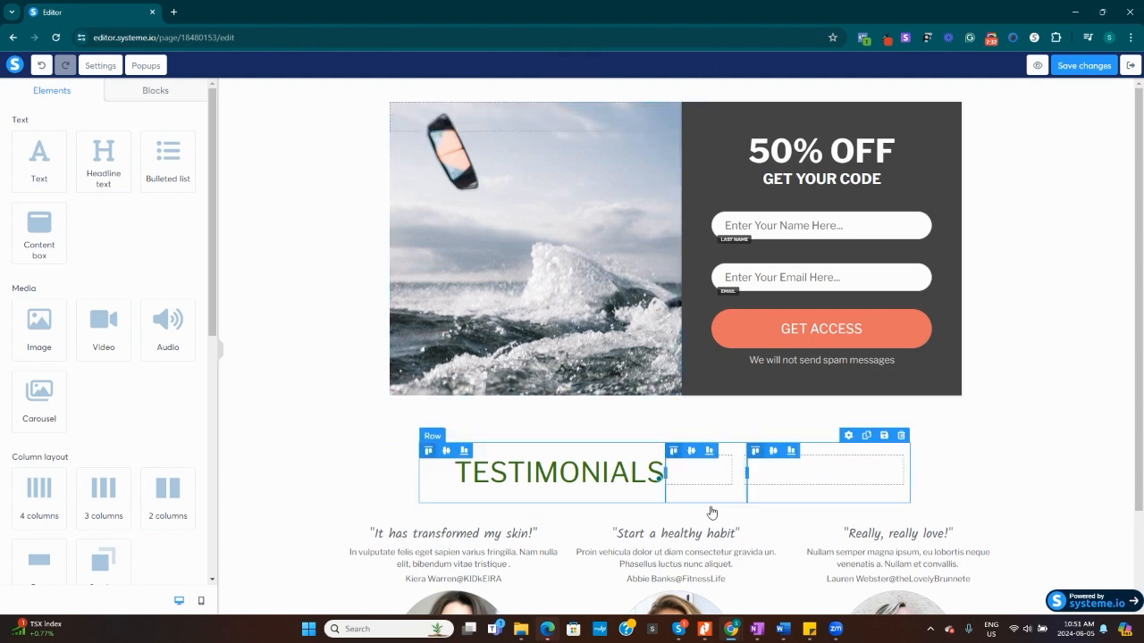
Replace the opt-in row's background image with the DALL-E picture of a glass of dark liquid, uploaded from the Downloads folder.
{"action": "scroll", "coordinate": [304, 478], "scroll_direction": "down", "scroll_amount": 2}
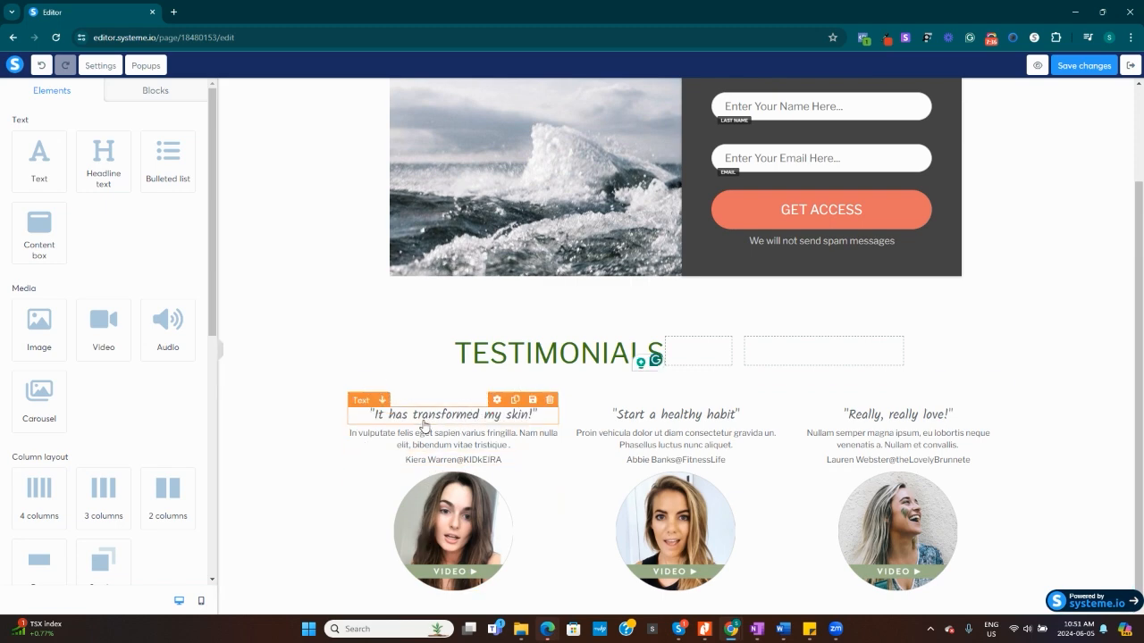
{"action": "scroll", "coordinate": [650, 496], "scroll_direction": "up", "scroll_amount": 1}
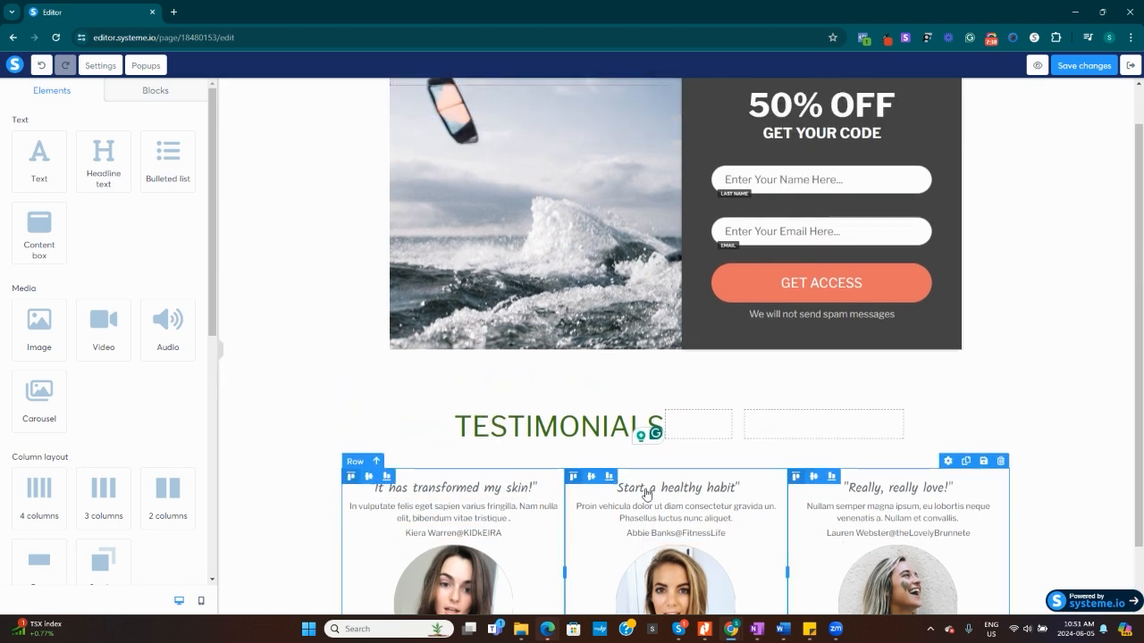
{"action": "scroll", "coordinate": [647, 494], "scroll_direction": "up", "scroll_amount": 1}
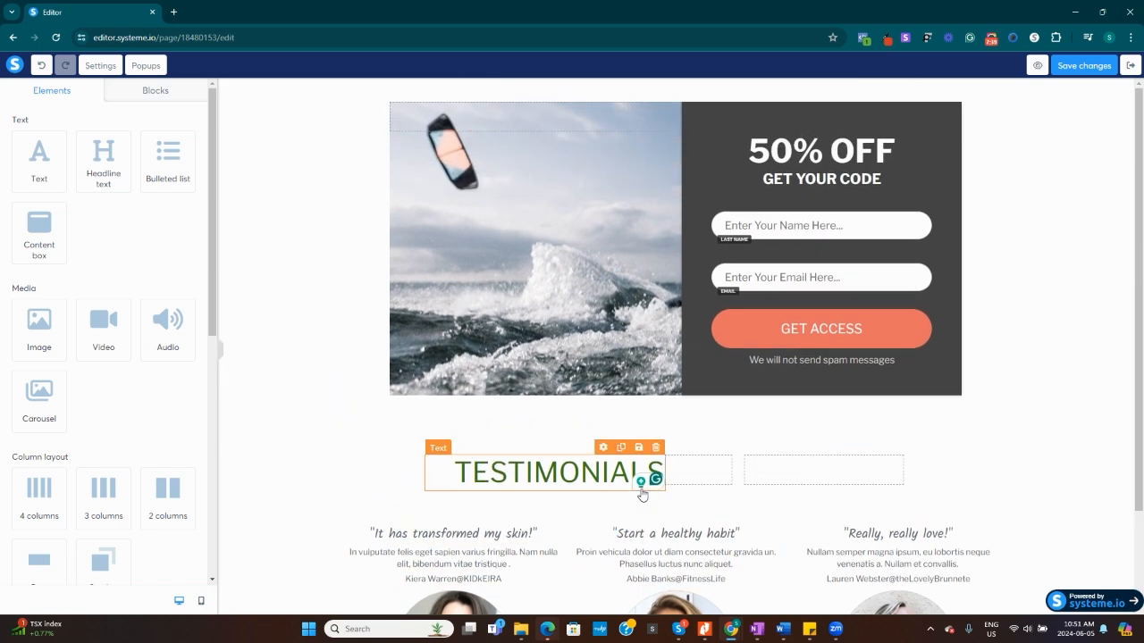
{"action": "left_click", "coordinate": [507, 224]}
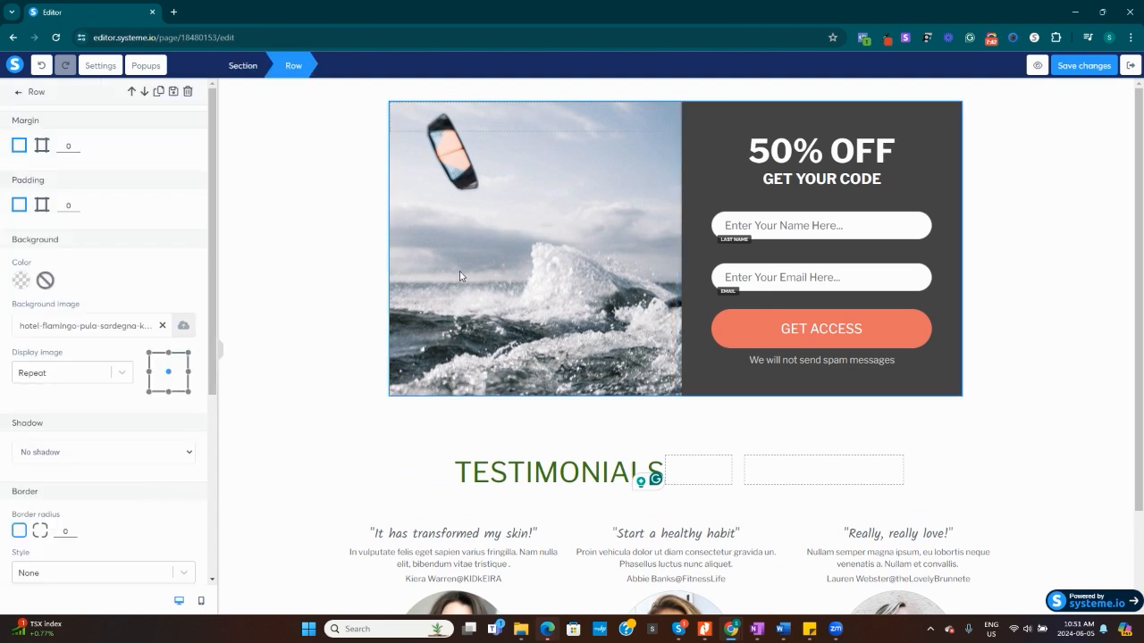
{"action": "left_click", "coordinate": [181, 328]}
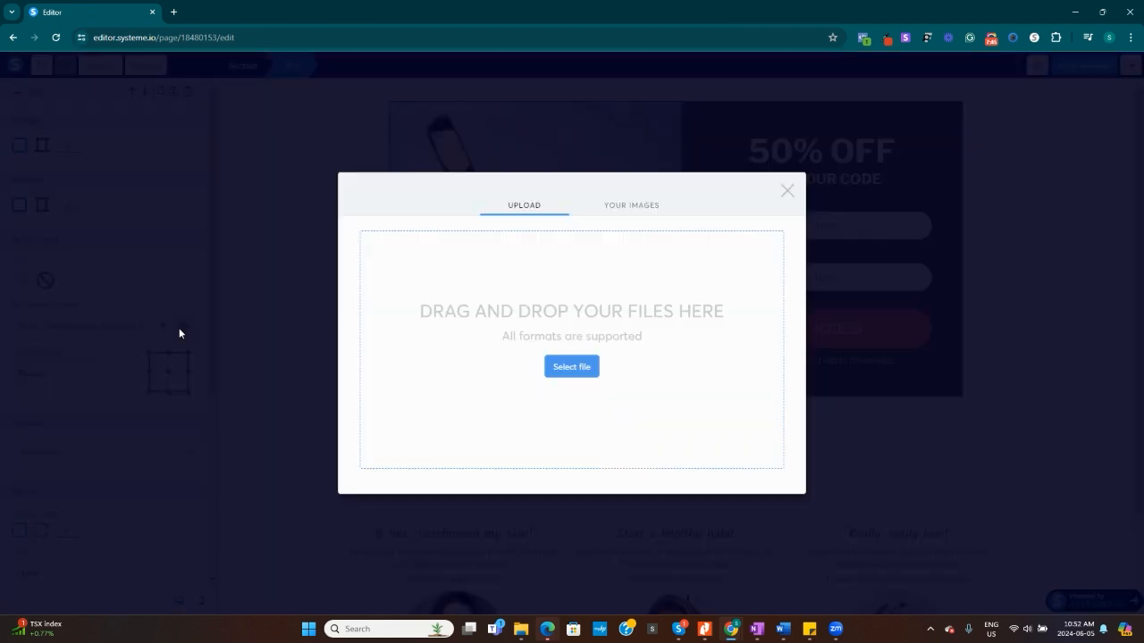
{"action": "left_click", "coordinate": [629, 212]}
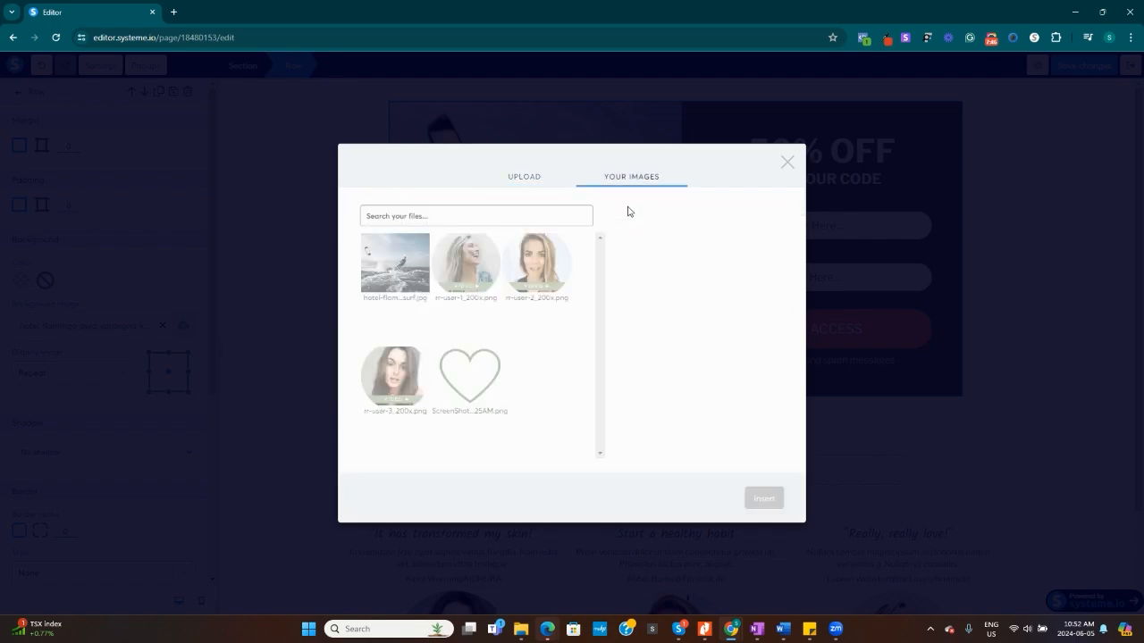
{"action": "left_click", "coordinate": [527, 185]}
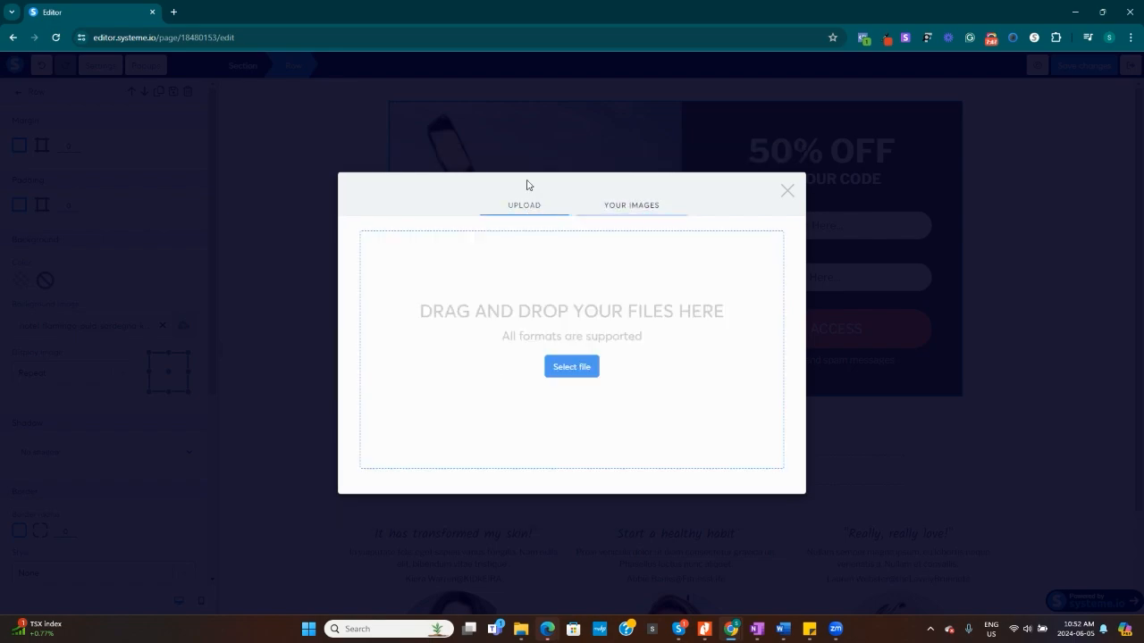
{"action": "left_click", "coordinate": [566, 367]}
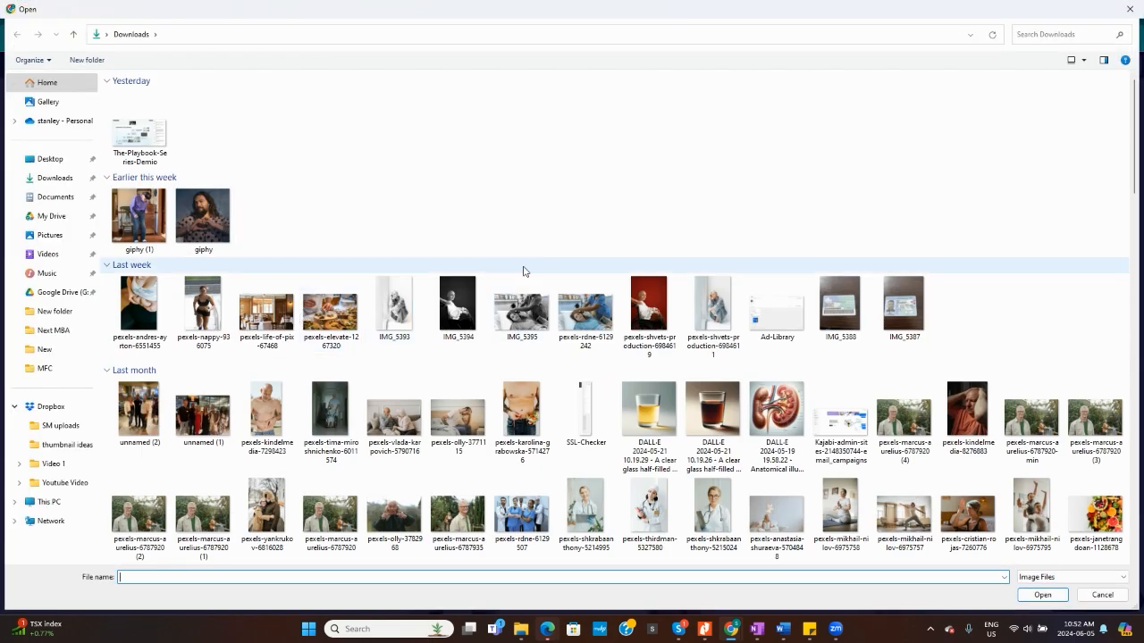
{"action": "scroll", "coordinate": [536, 268], "scroll_direction": "down", "scroll_amount": 5}
{"action": "scroll", "coordinate": [562, 269], "scroll_direction": "up", "scroll_amount": 5}
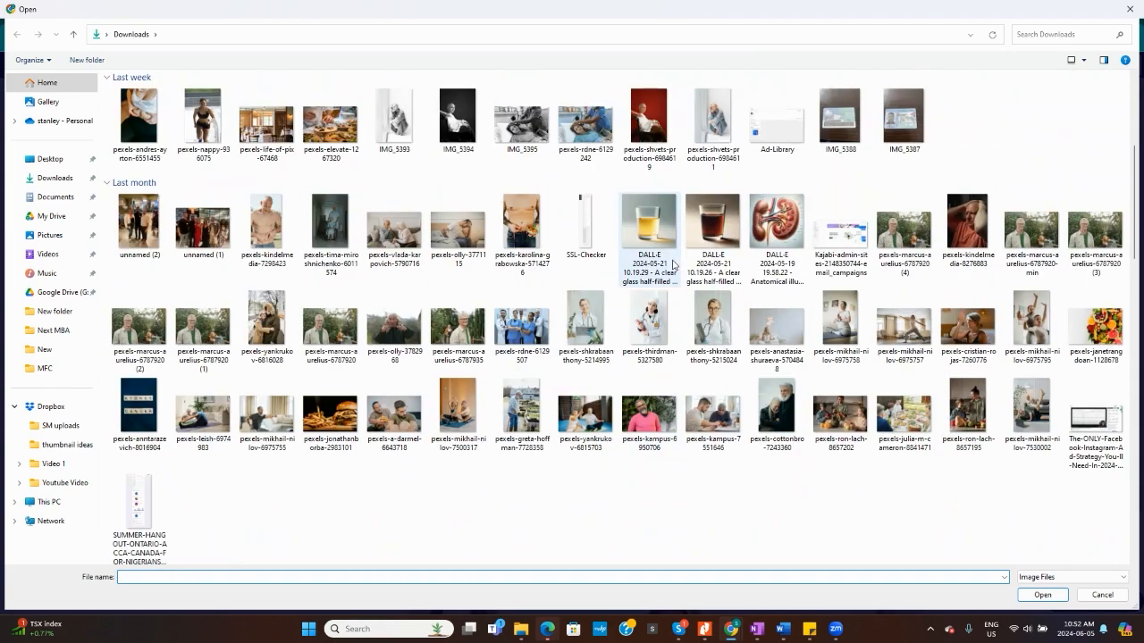
{"action": "left_click", "coordinate": [713, 235]}
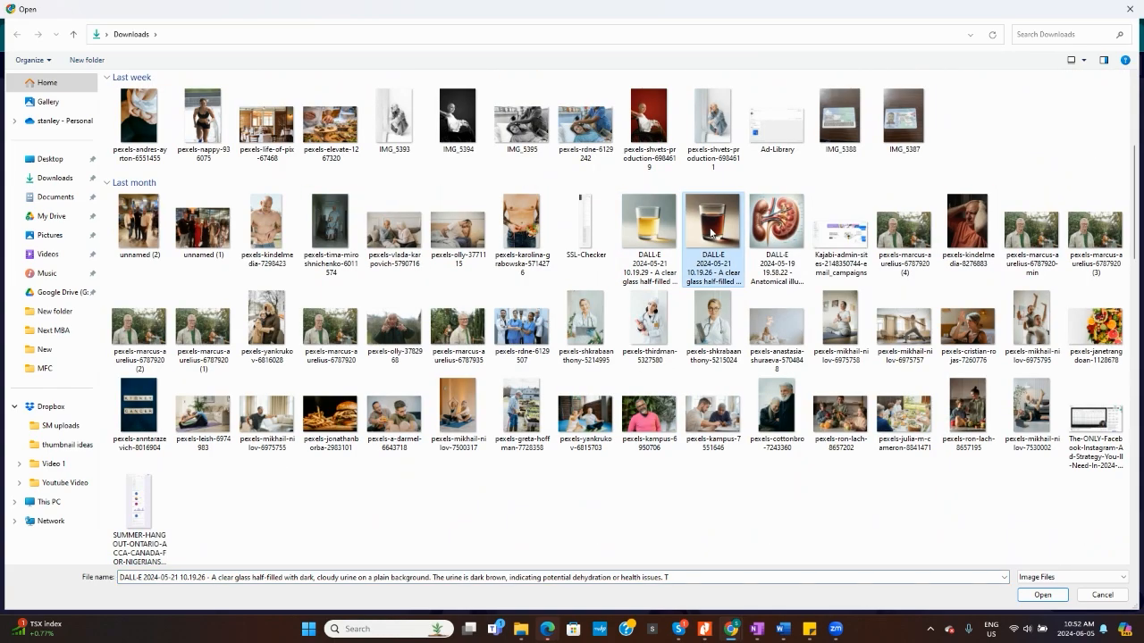
{"action": "left_click", "coordinate": [1042, 594]}
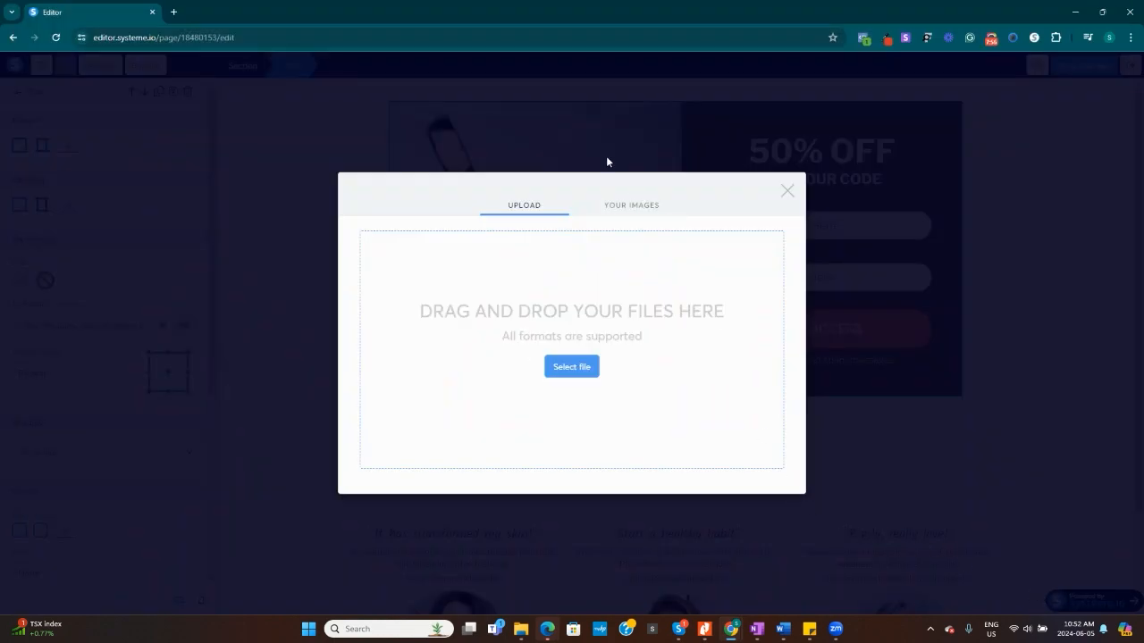
{"action": "left_click", "coordinate": [631, 207]}
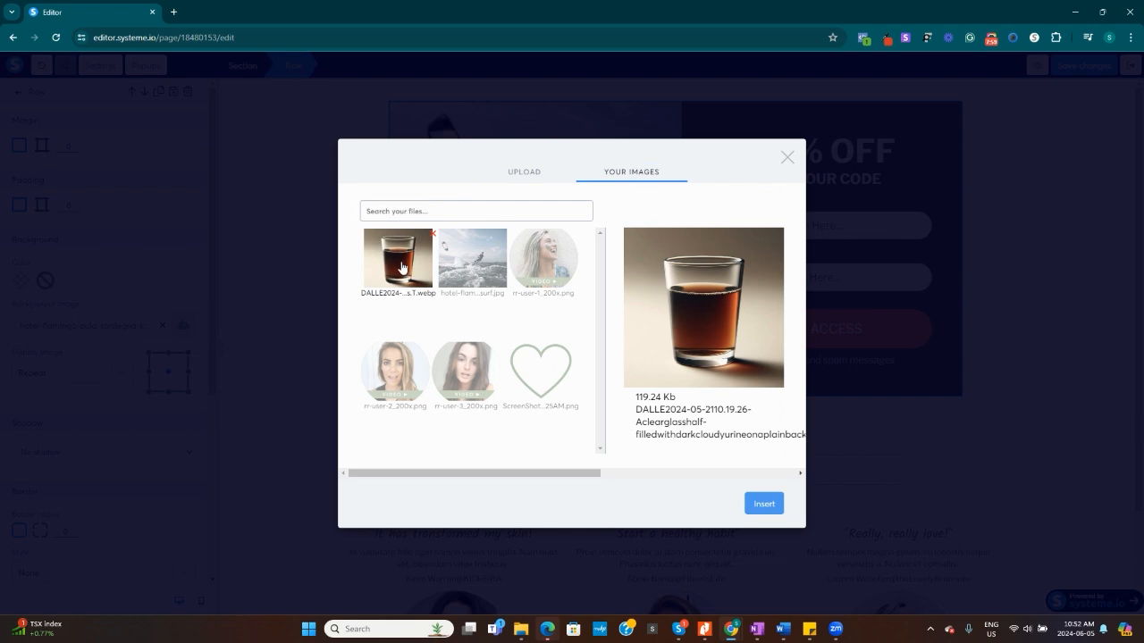
{"action": "left_click", "coordinate": [764, 504]}
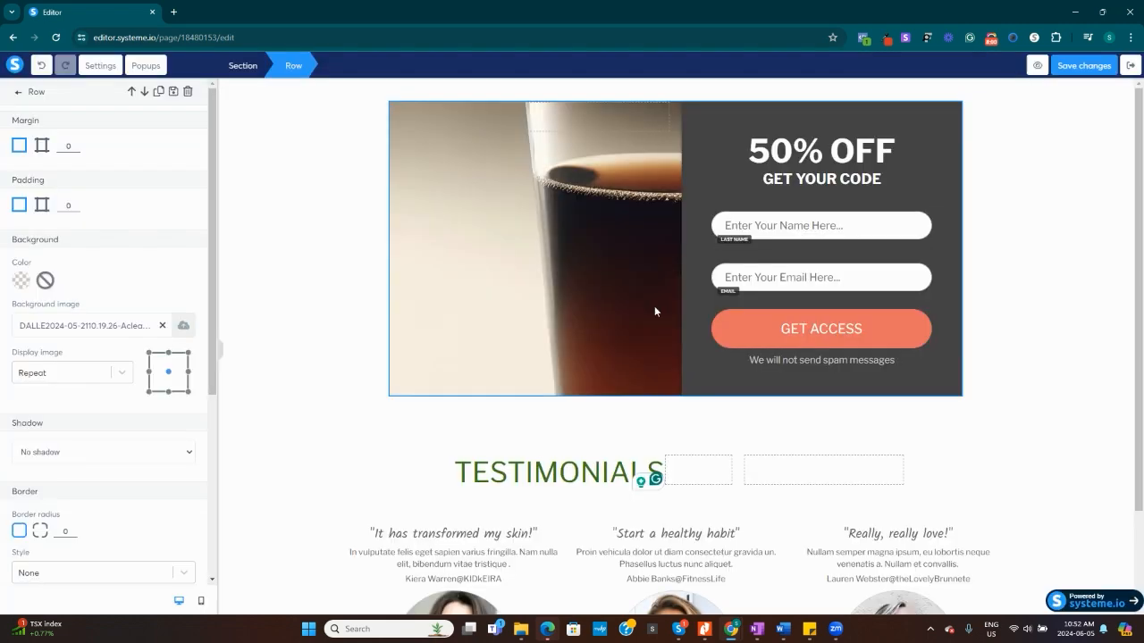
Try different edge anchor positions for the opt-in row's background image, ending on the centre anchor.
{"action": "left_click", "coordinate": [149, 373]}
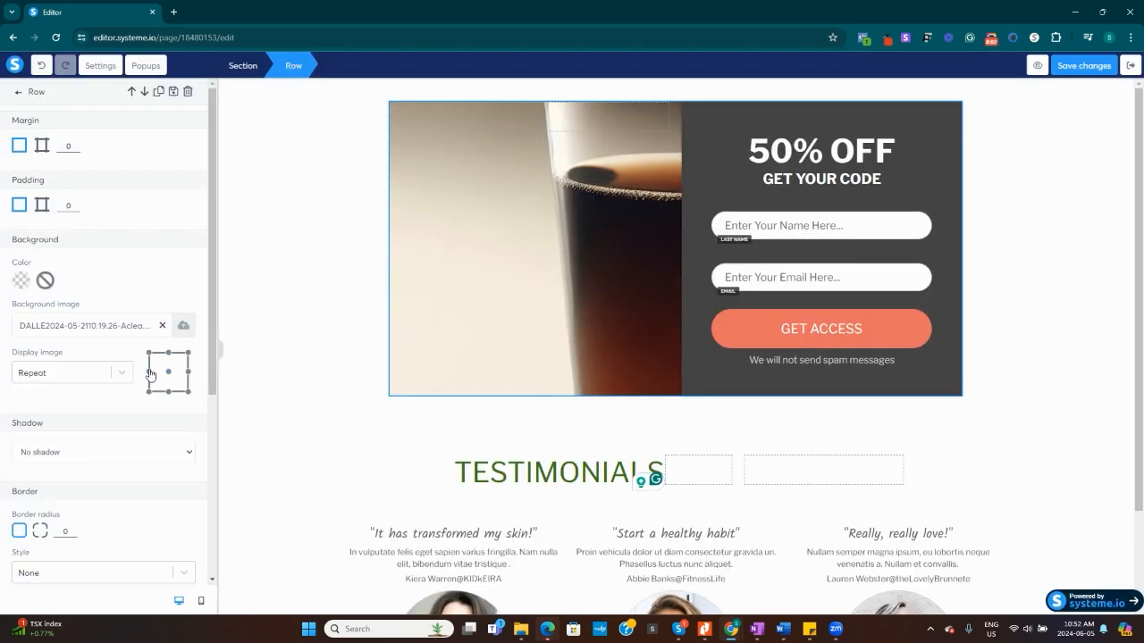
{"action": "left_click", "coordinate": [169, 353]}
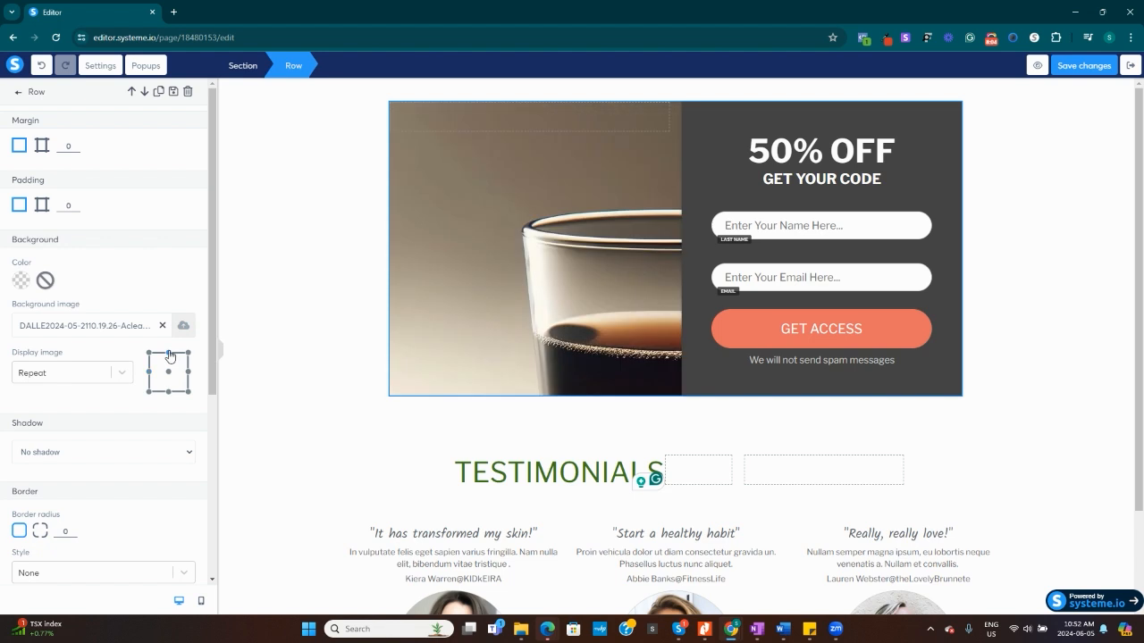
{"action": "left_click", "coordinate": [169, 391]}
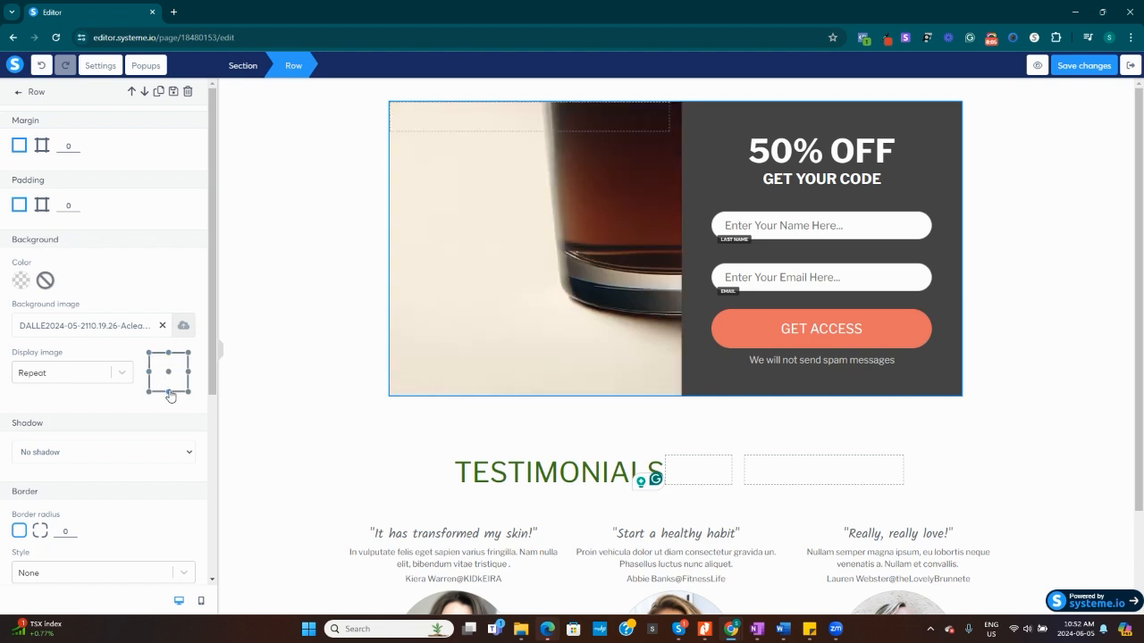
{"action": "left_click", "coordinate": [150, 372]}
{"action": "left_click", "coordinate": [187, 372]}
{"action": "left_click", "coordinate": [168, 373]}
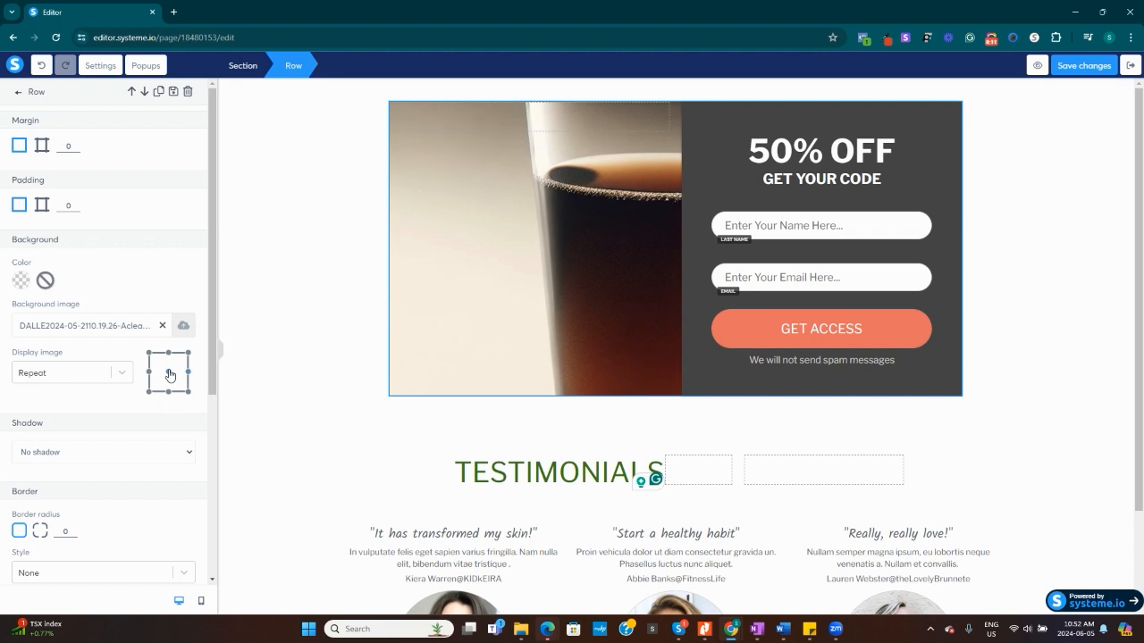
Set the opt-in row's background image to Scales without cropping and anchor it to the middle of the left edge.
{"action": "left_click", "coordinate": [121, 373]}
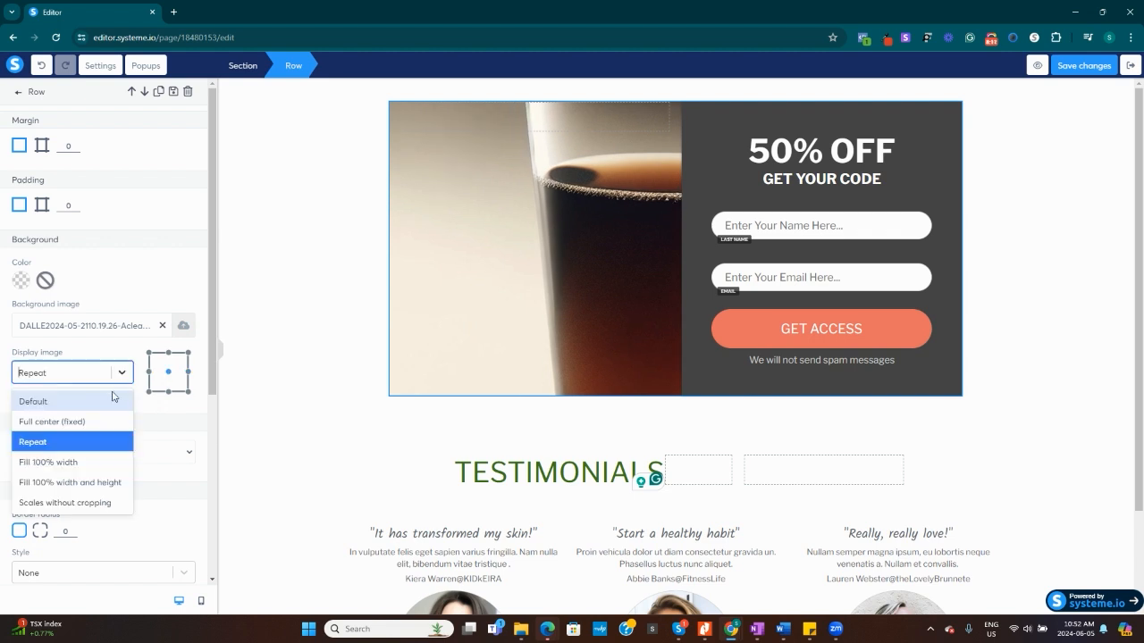
{"action": "left_click", "coordinate": [87, 507]}
{"action": "left_click", "coordinate": [149, 373]}
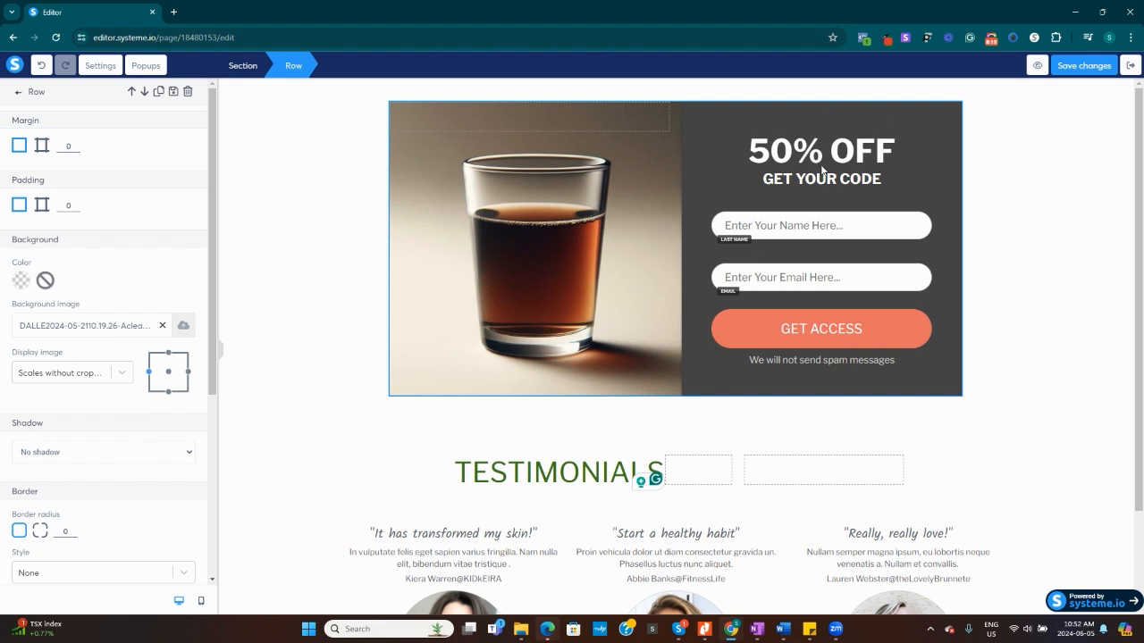
Add the page header block "Logo on the left, menu on the right" to the page.
{"action": "left_click", "coordinate": [20, 94]}
{"action": "left_click", "coordinate": [152, 92]}
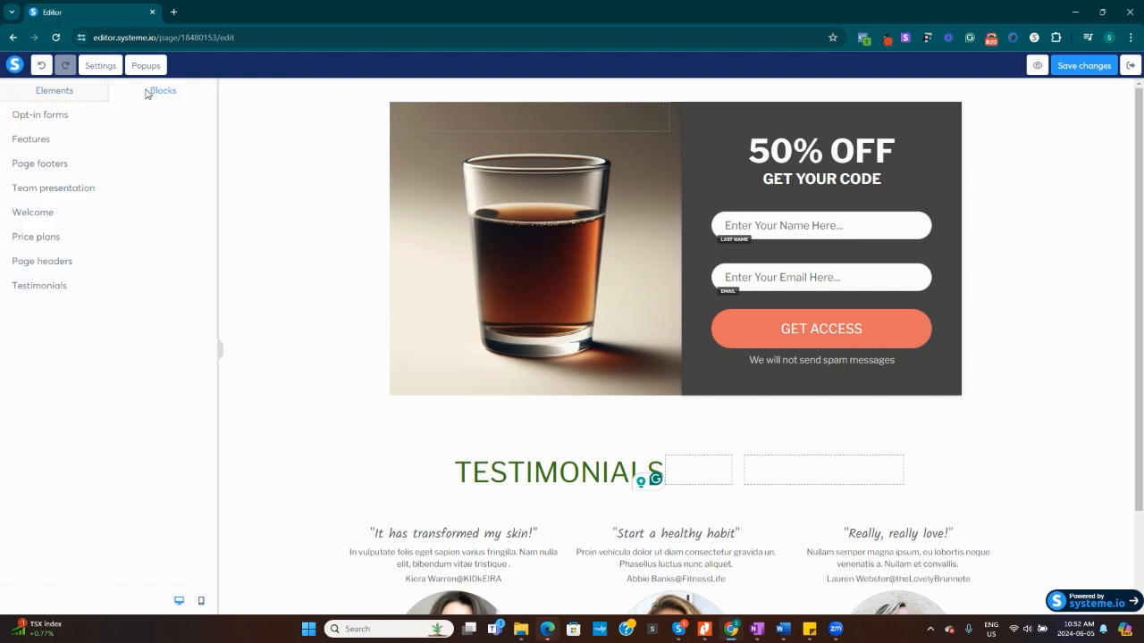
{"action": "left_click", "coordinate": [34, 261]}
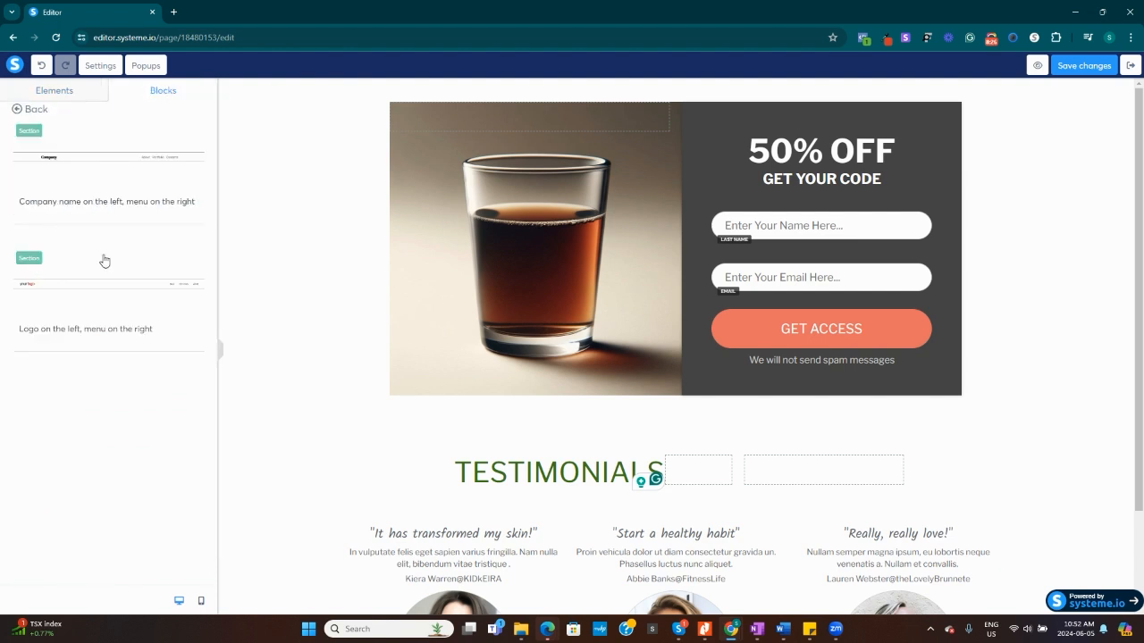
{"action": "left_click", "coordinate": [90, 331]}
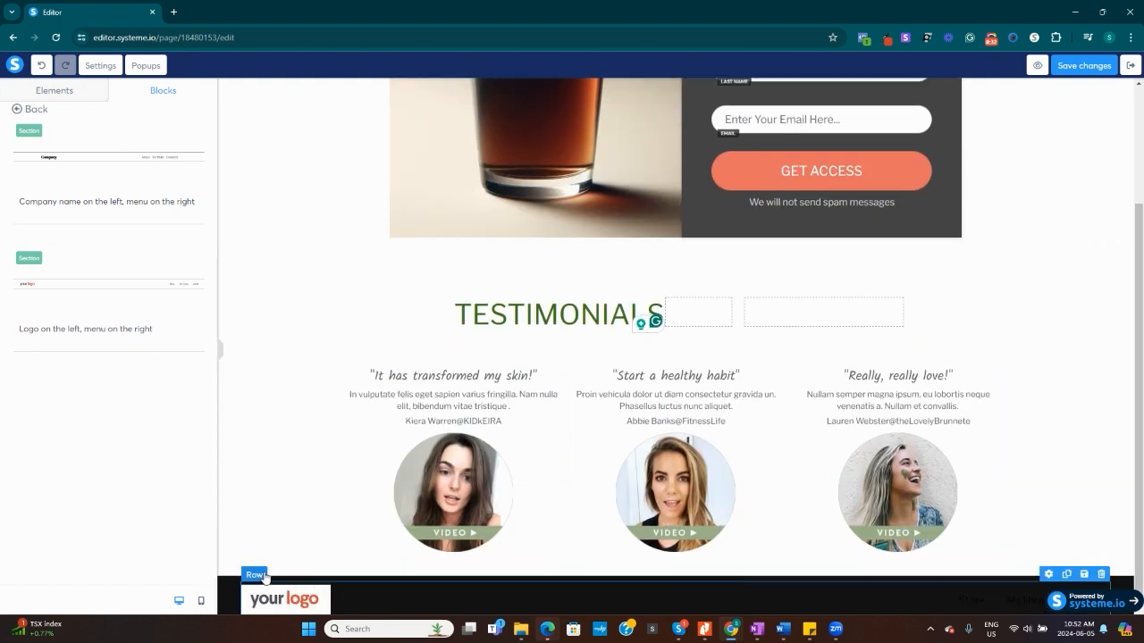
Move the new logo header section up past the testimonials and above the opt-in form.
{"action": "left_click", "coordinate": [261, 576]}
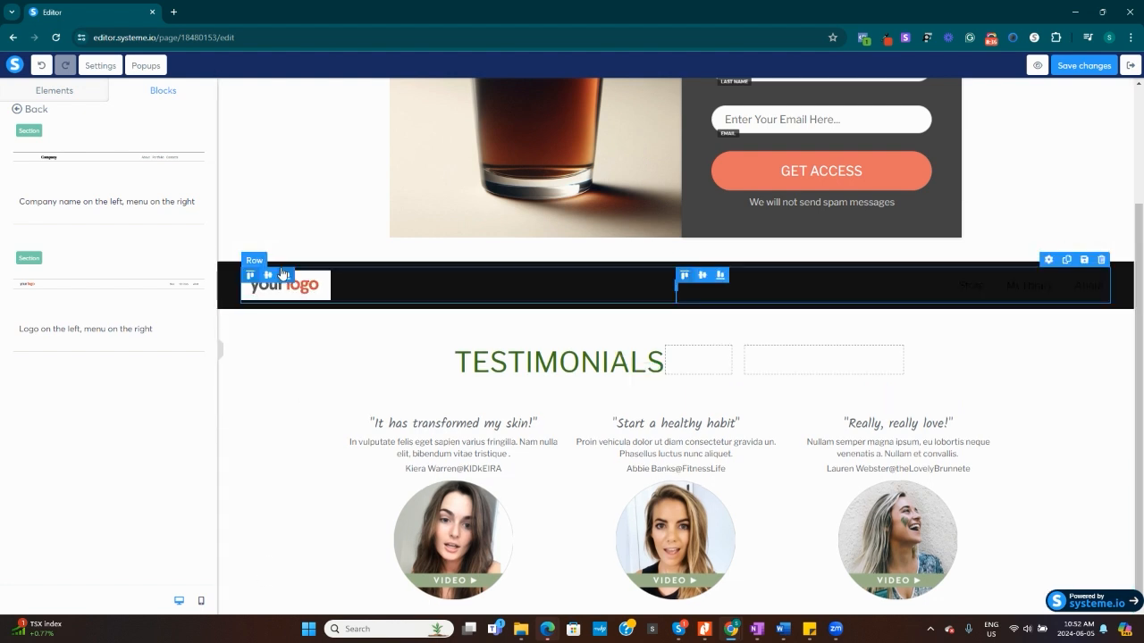
{"action": "left_click", "coordinate": [281, 260]}
{"action": "left_click", "coordinate": [280, 255]}
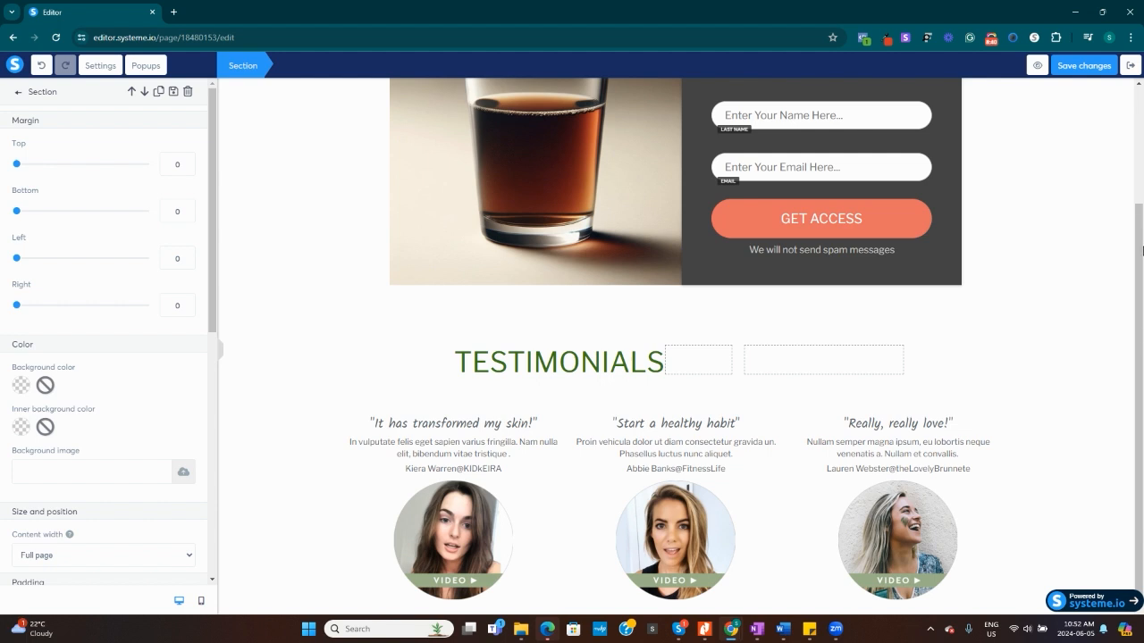
{"action": "left_click_drag", "start_coordinate": [1140, 207], "coordinate": [1142, 91]}
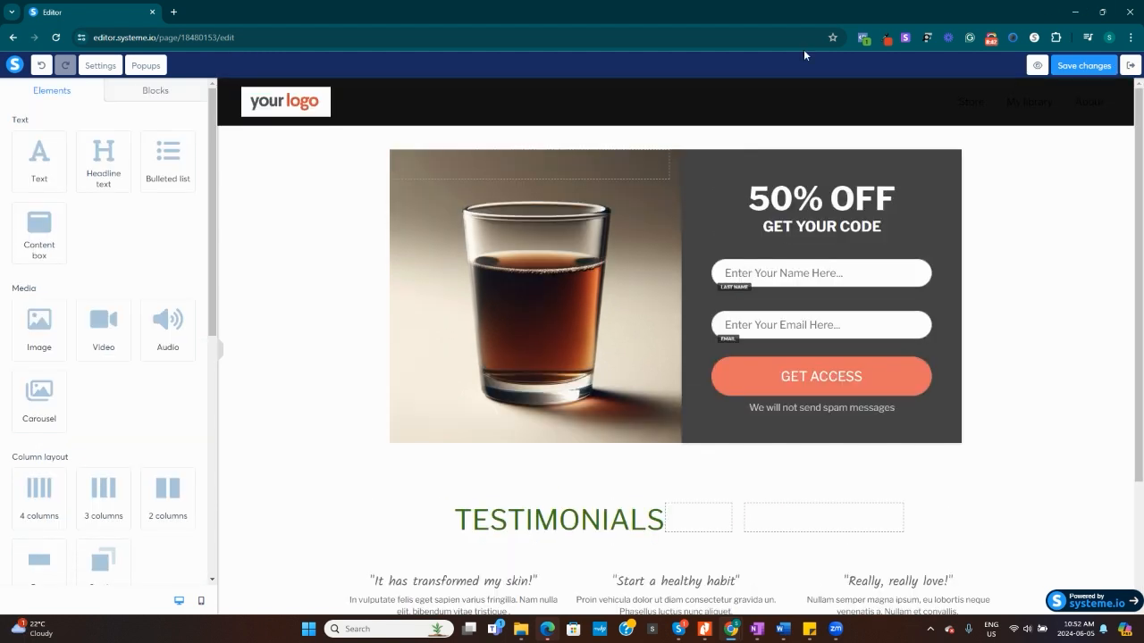
Replace the placeholder logo in the header with the blue Filmodigital Agency logo from the stored images.
{"action": "left_click", "coordinate": [294, 104]}
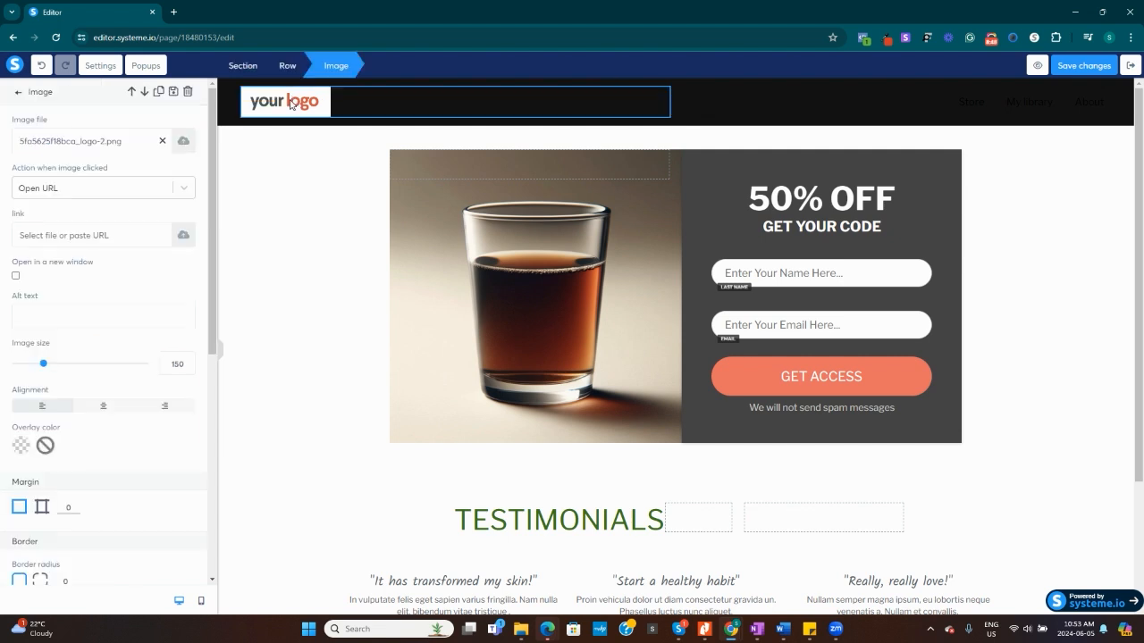
{"action": "left_click", "coordinate": [182, 143]}
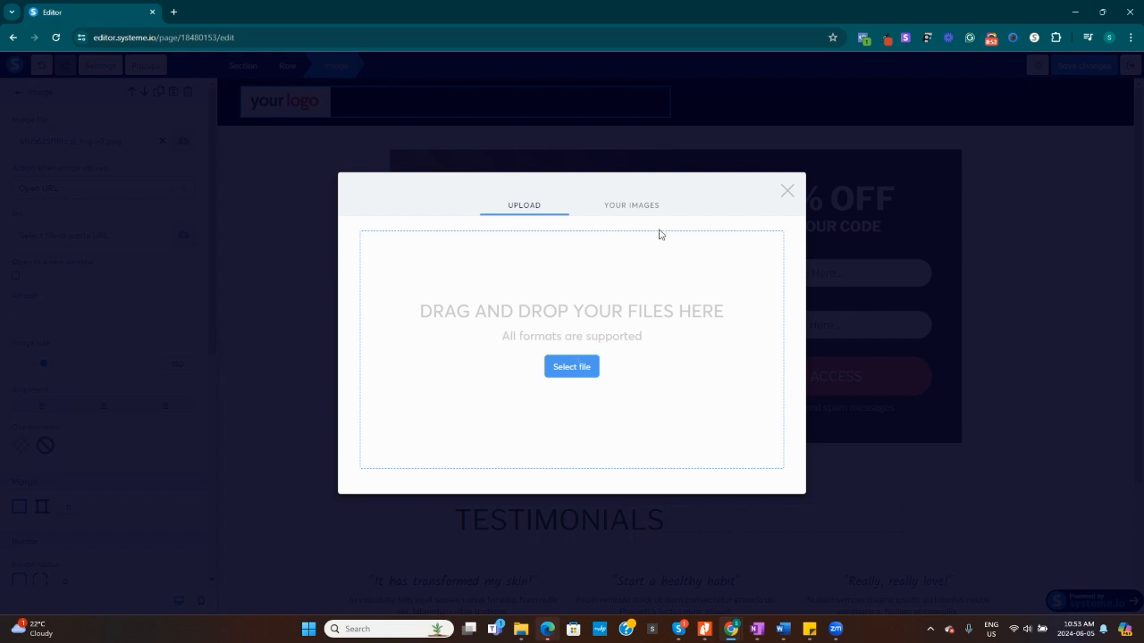
{"action": "left_click", "coordinate": [636, 206]}
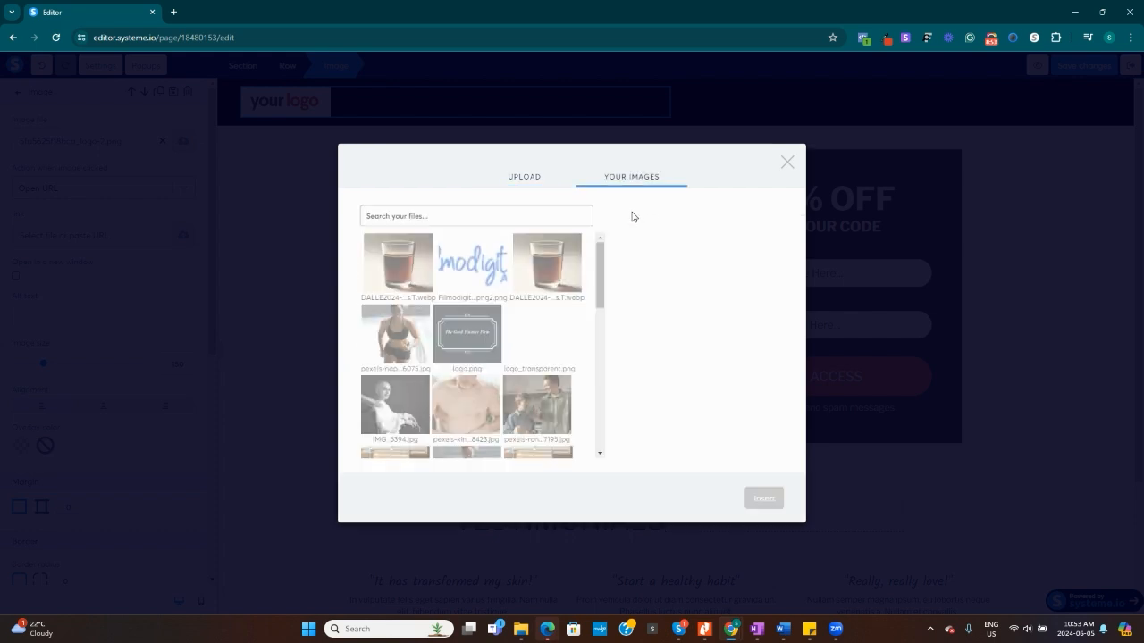
{"action": "left_click", "coordinate": [473, 272]}
{"action": "left_click", "coordinate": [774, 506]}
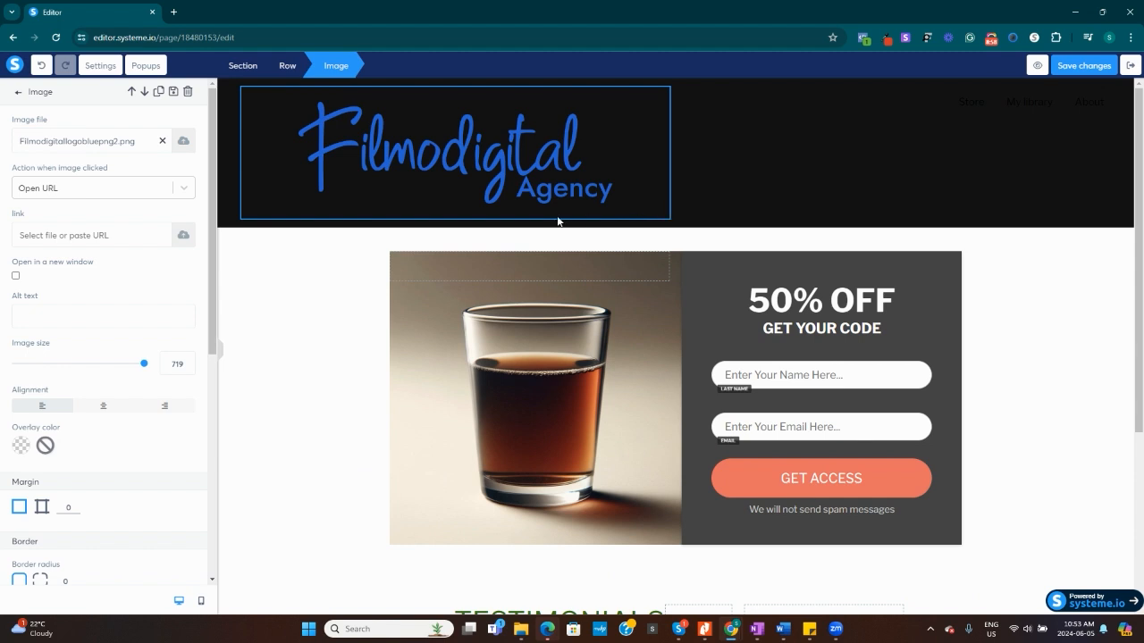
{"action": "left_click", "coordinate": [678, 217]}
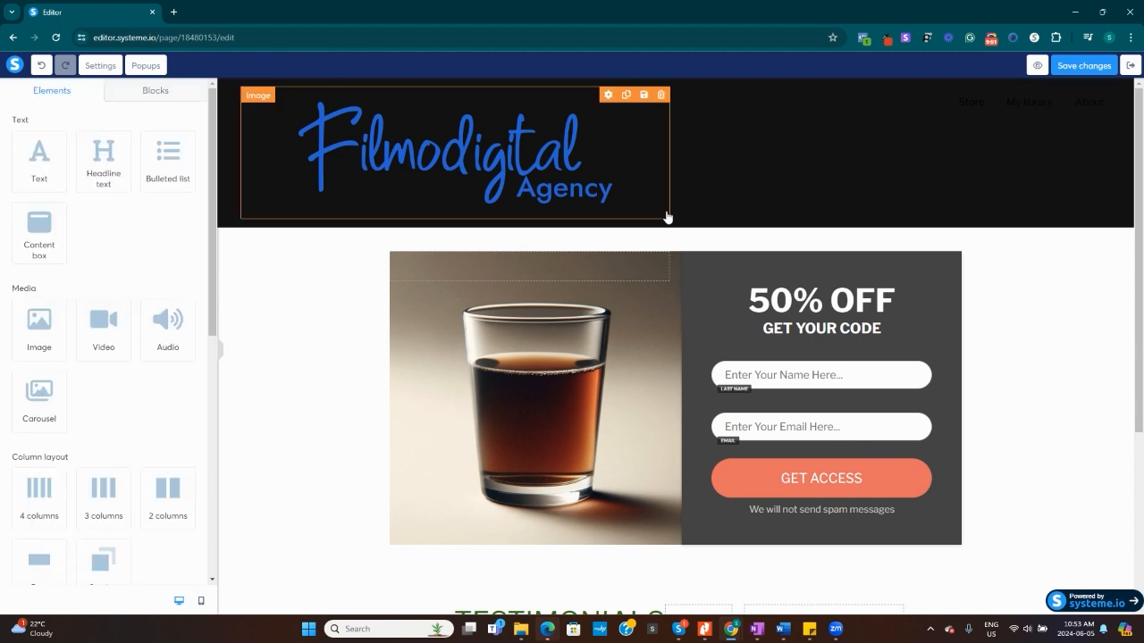
Shrink the Filmodigital Agency logo in the header to about 40% of its displayed width.
{"action": "left_click", "coordinate": [528, 152]}
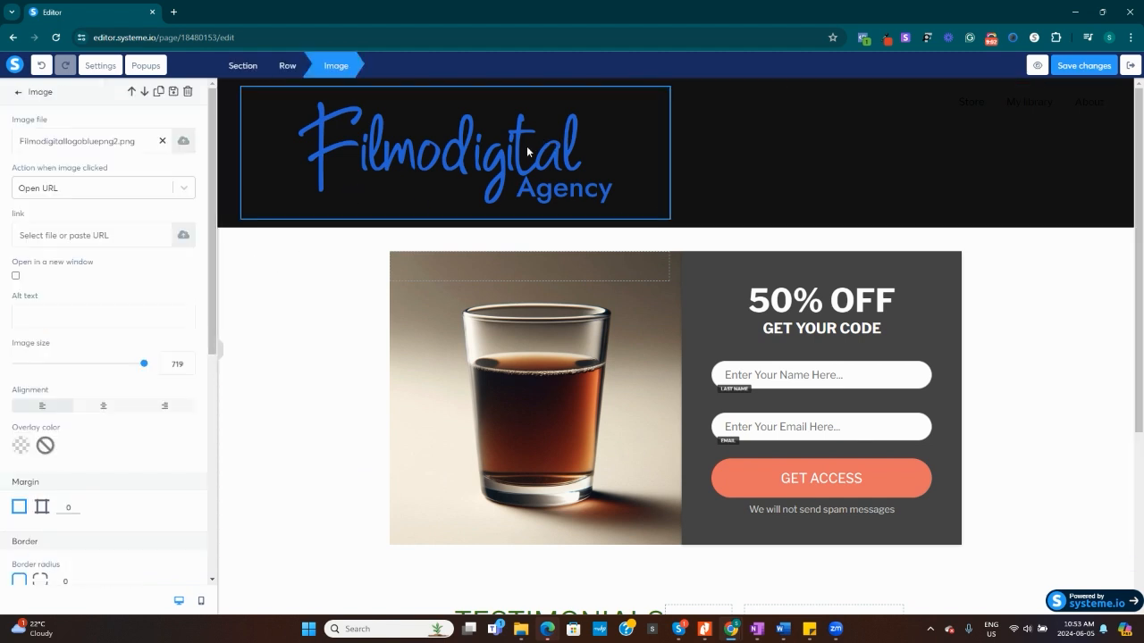
{"action": "left_click_drag", "start_coordinate": [144, 364], "coordinate": [69, 364]}
{"action": "left_click", "coordinate": [886, 126]}
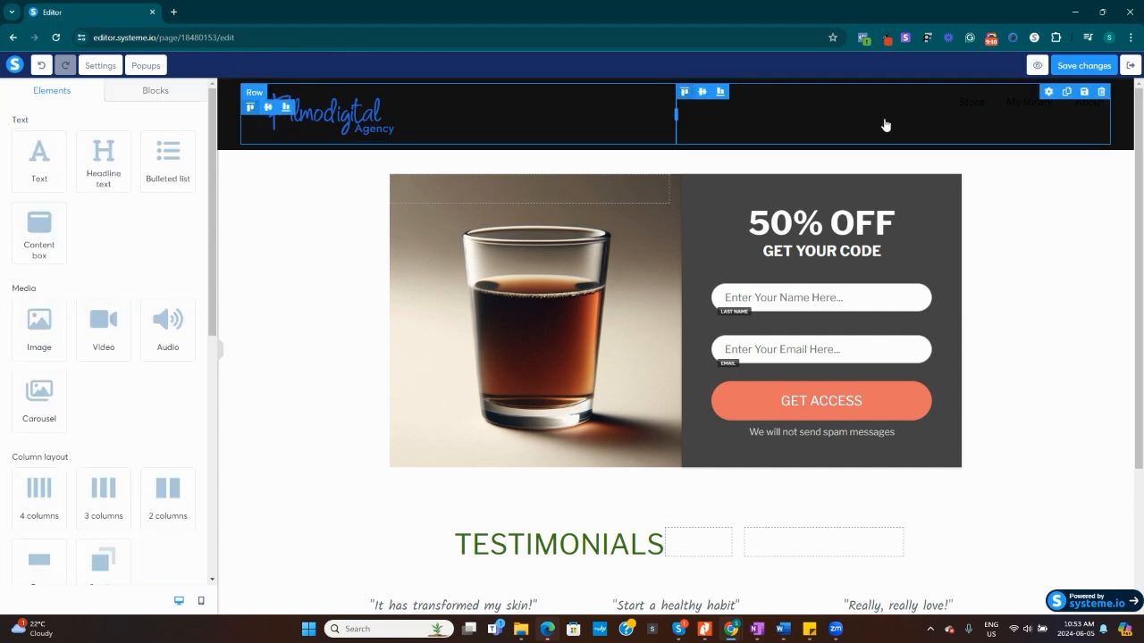
{"action": "left_click", "coordinate": [882, 123]}
{"action": "left_click", "coordinate": [736, 104]}
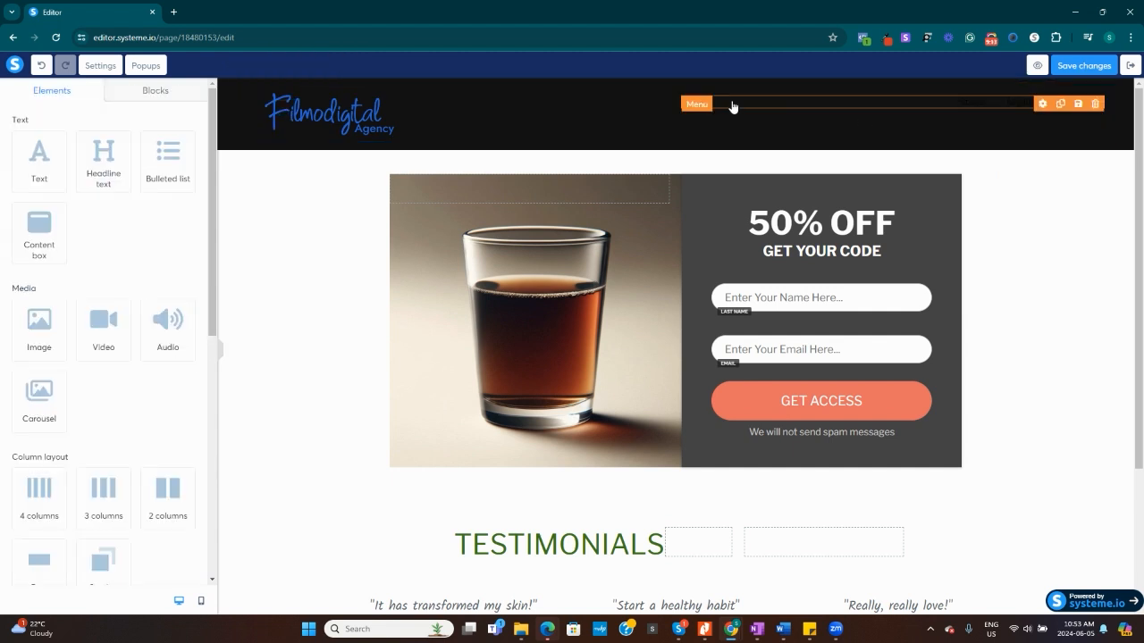
{"action": "left_click", "coordinate": [873, 129]}
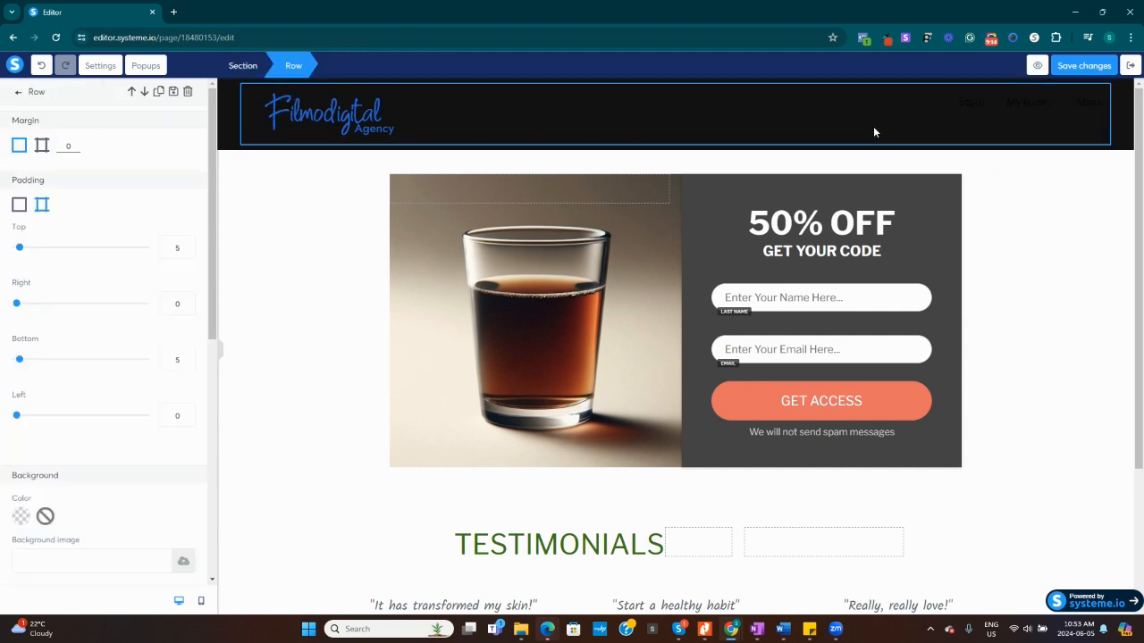
{"action": "left_click", "coordinate": [990, 38]}
{"action": "left_click", "coordinate": [1032, 224]}
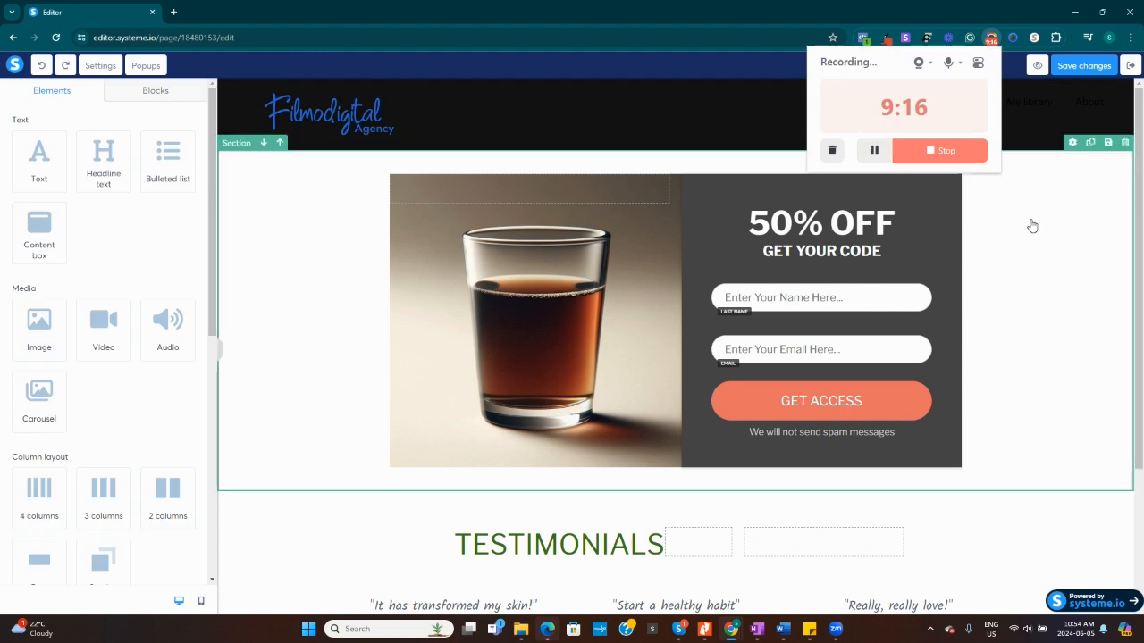
{"action": "left_click", "coordinate": [548, 125]}
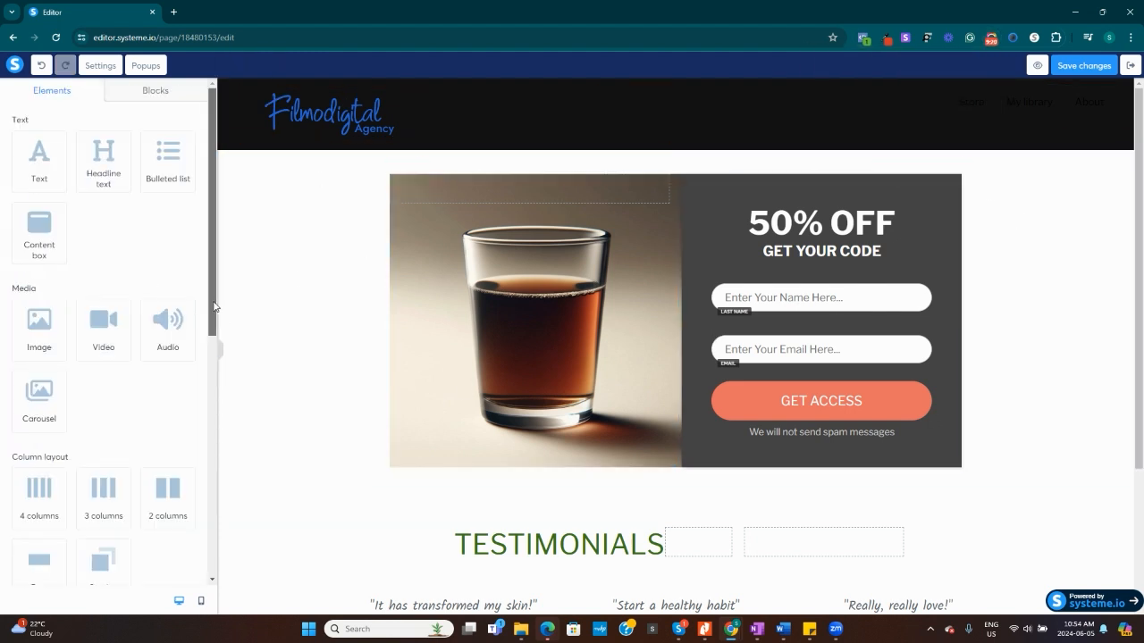
{"action": "left_click_drag", "start_coordinate": [210, 310], "coordinate": [214, 353]}
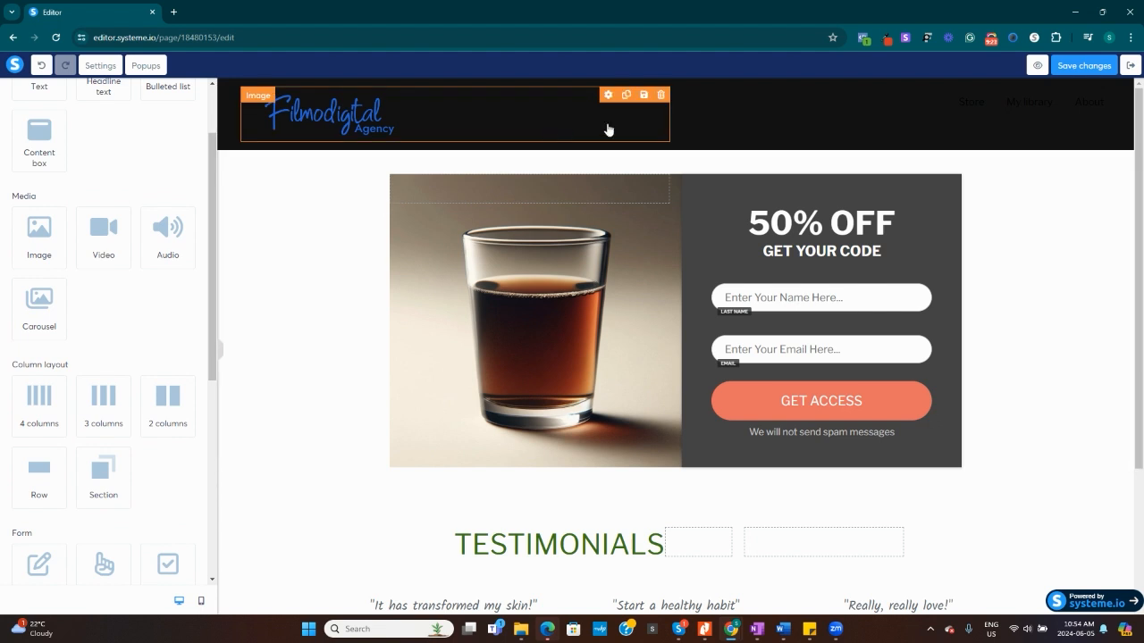
Set the background color of the header row holding the logo and menu to white.
{"action": "left_click", "coordinate": [722, 127]}
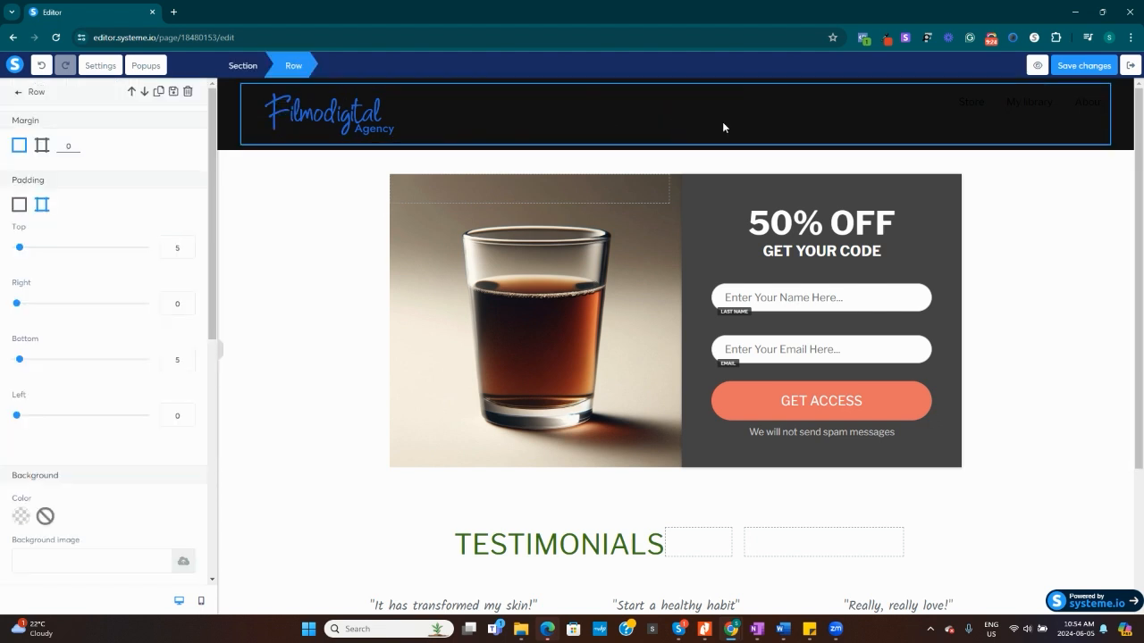
{"action": "left_click", "coordinate": [21, 518]}
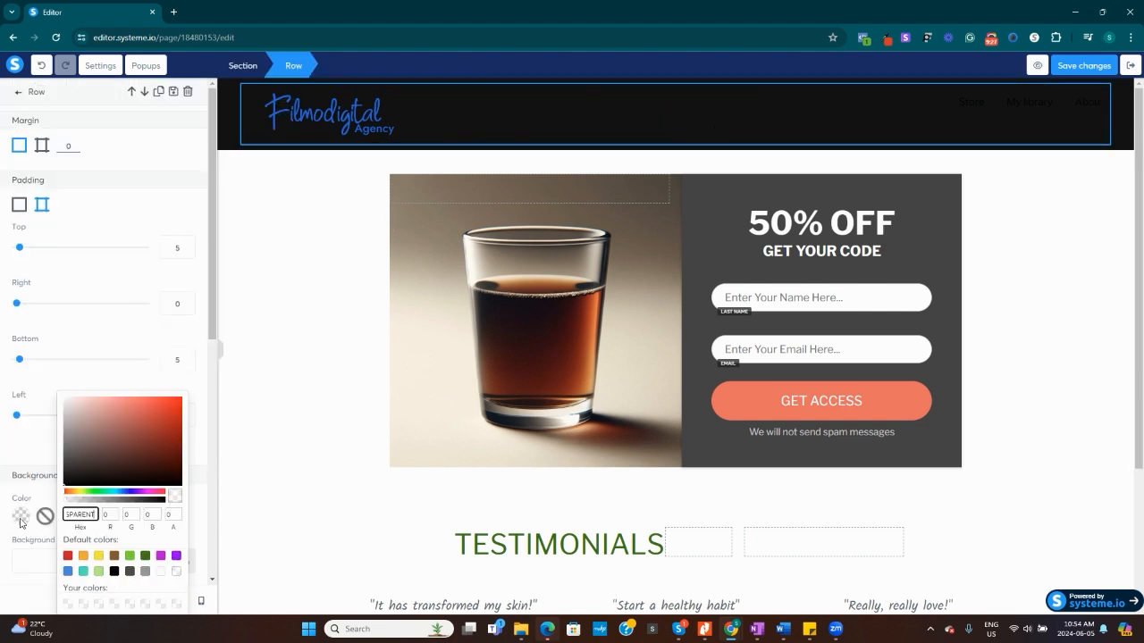
{"action": "left_click", "coordinate": [161, 572]}
{"action": "left_click", "coordinate": [281, 329]}
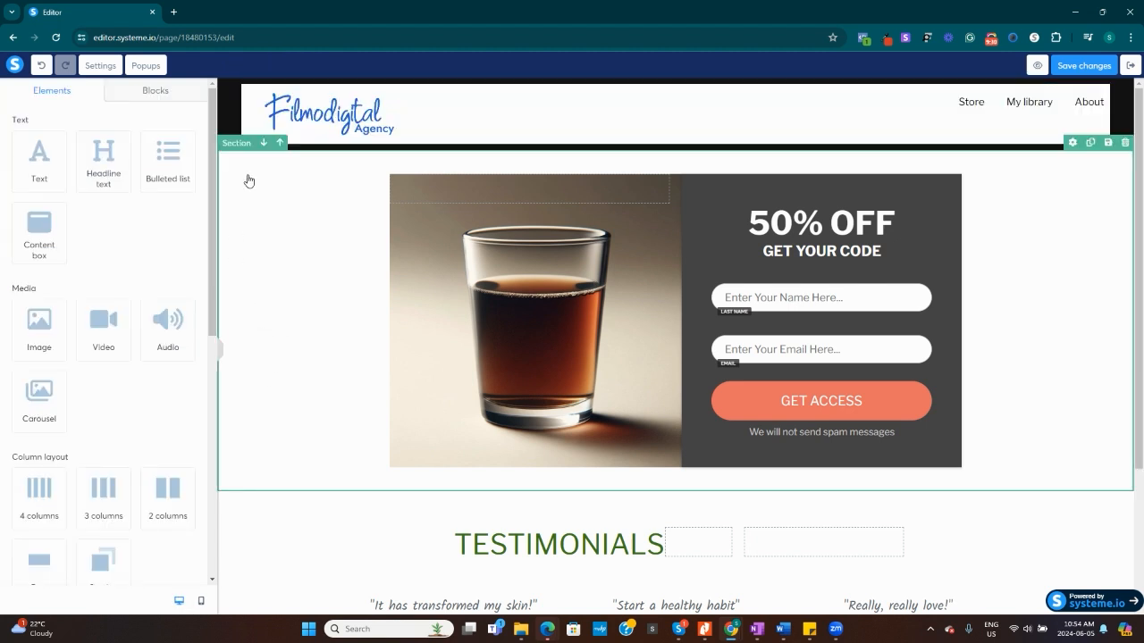
Set the inner background color of the black header section to white (FFFFFF).
{"action": "left_click", "coordinate": [227, 111]}
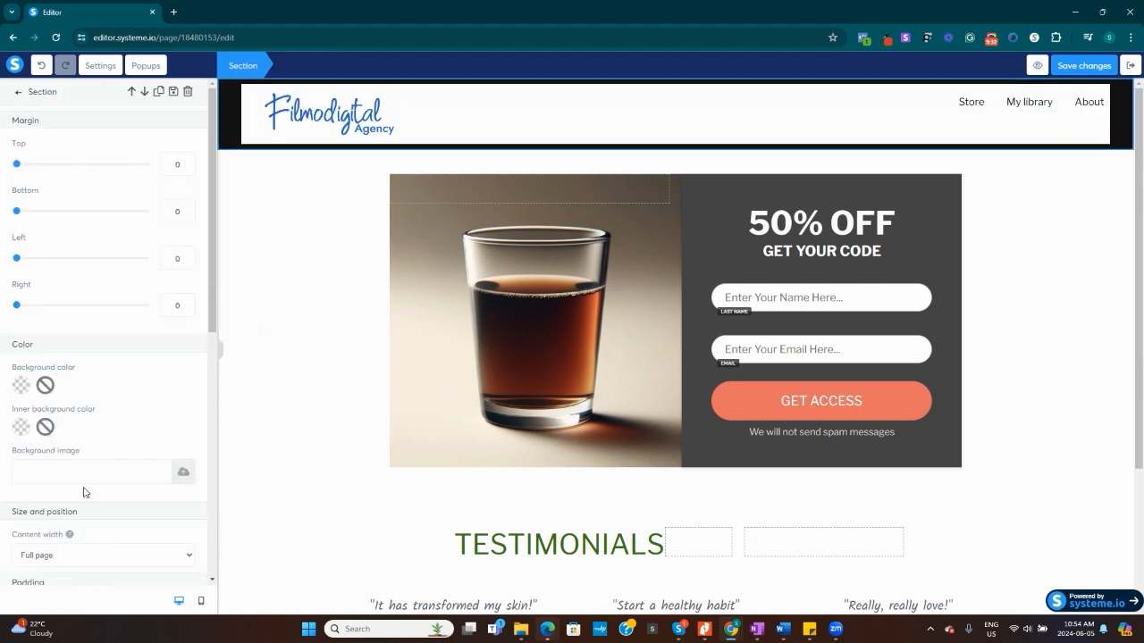
{"action": "left_click", "coordinate": [22, 428]}
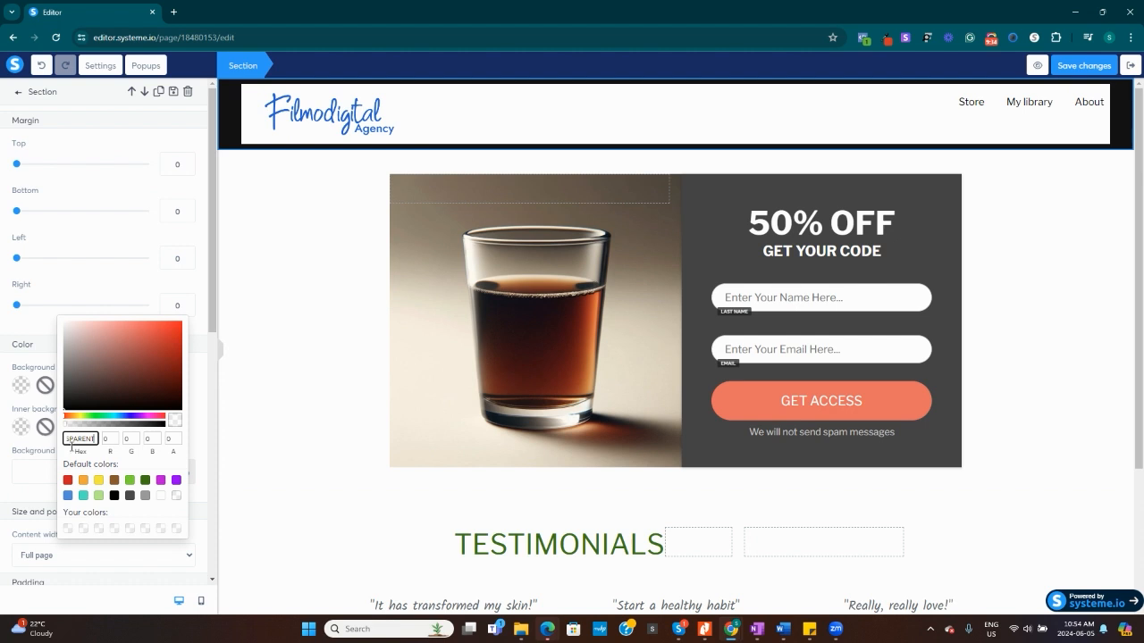
{"action": "left_click", "coordinate": [161, 497]}
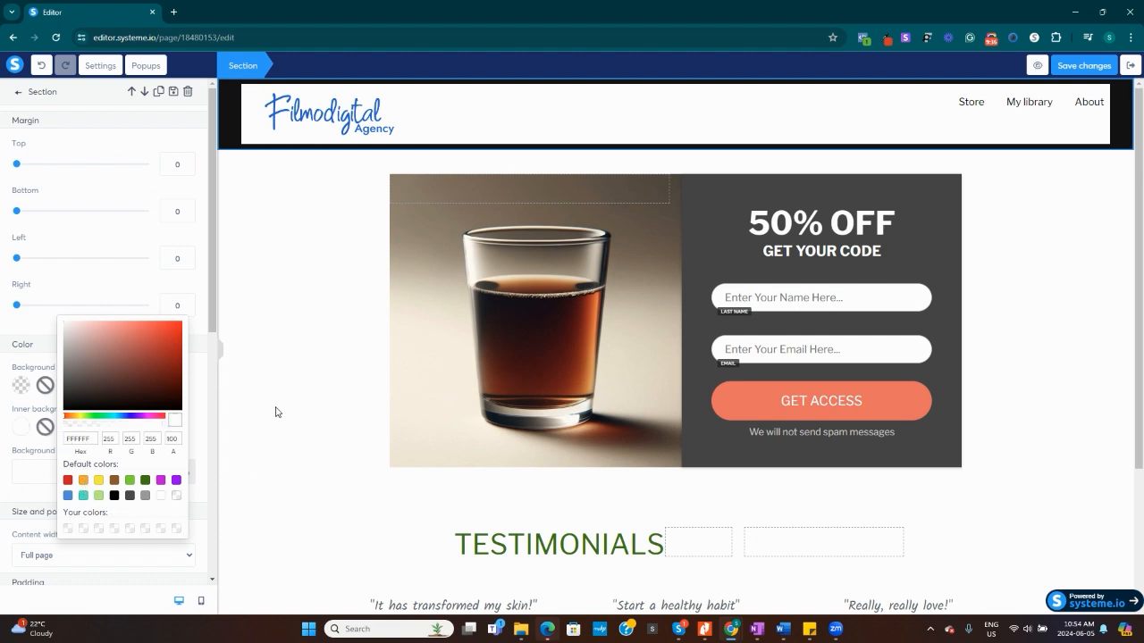
{"action": "left_click", "coordinate": [24, 388]}
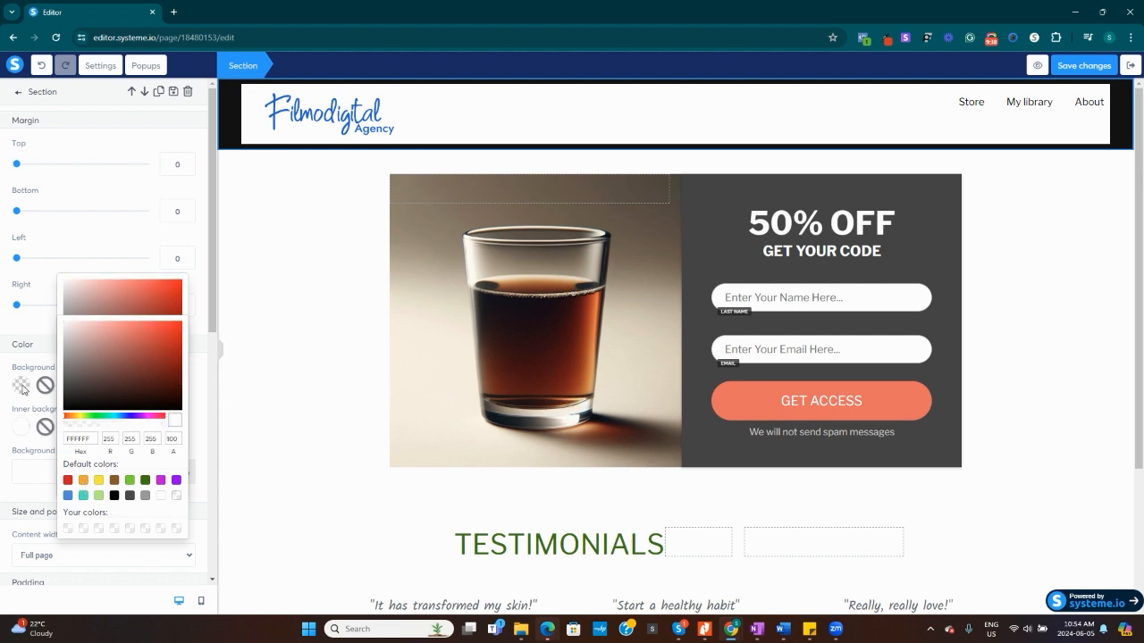
{"action": "left_click", "coordinate": [272, 482]}
Rename the first item of the header navigation to "Menu".
{"action": "scroll", "coordinate": [1071, 329], "scroll_direction": "down", "scroll_amount": 1}
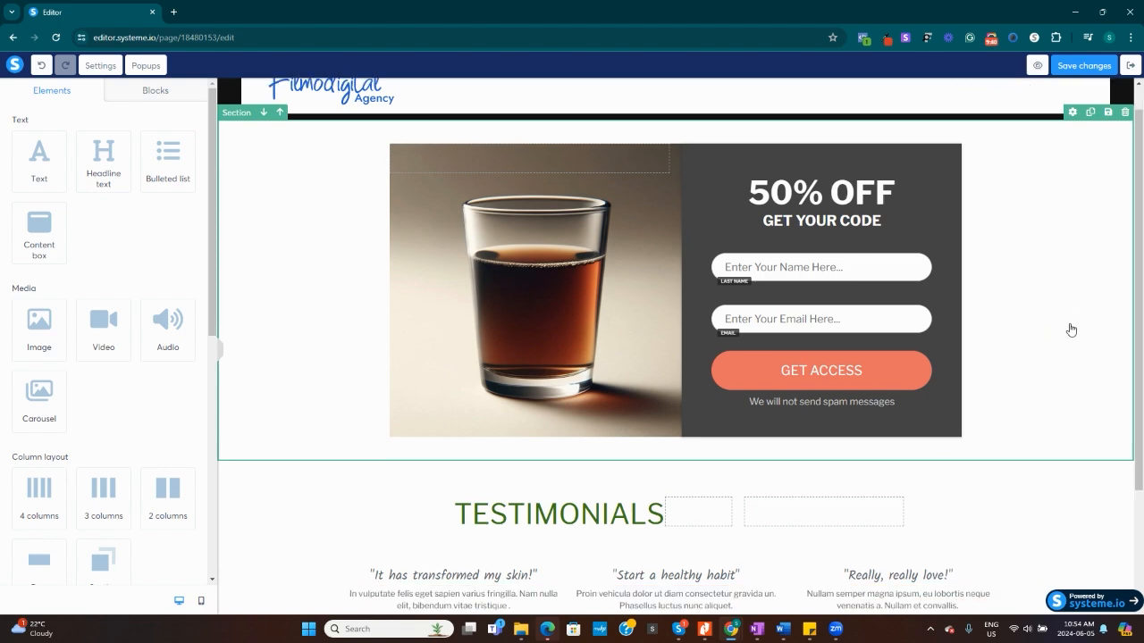
{"action": "scroll", "coordinate": [1068, 330], "scroll_direction": "up", "scroll_amount": 1}
{"action": "scroll", "coordinate": [1065, 332], "scroll_direction": "down", "scroll_amount": 1}
{"action": "scroll", "coordinate": [1061, 333], "scroll_direction": "up", "scroll_amount": 1}
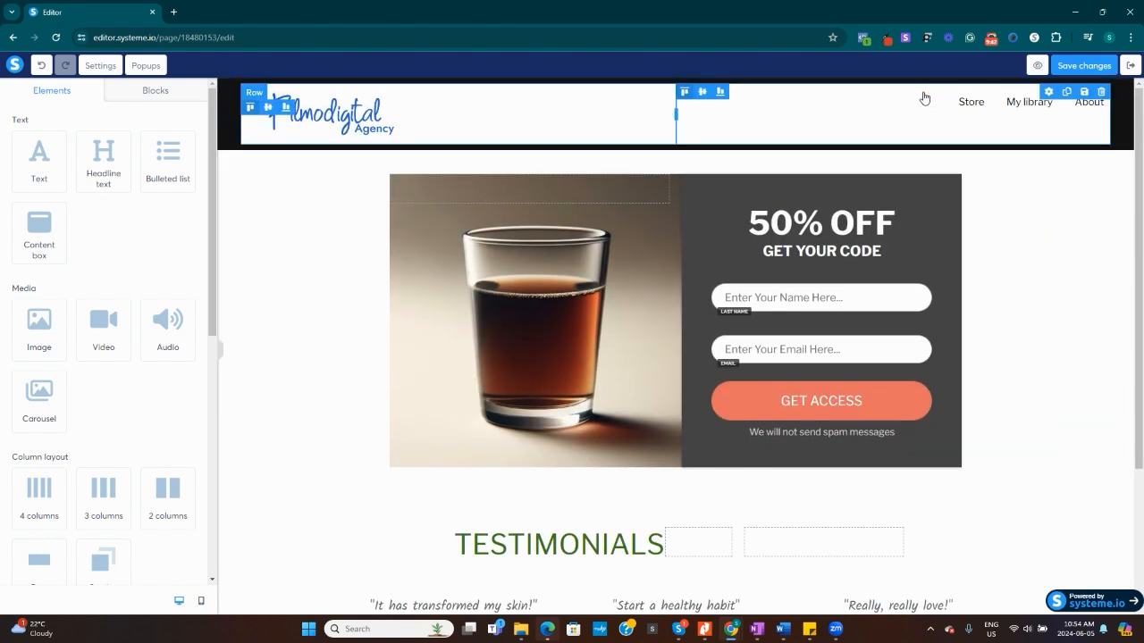
{"action": "left_click", "coordinate": [976, 103]}
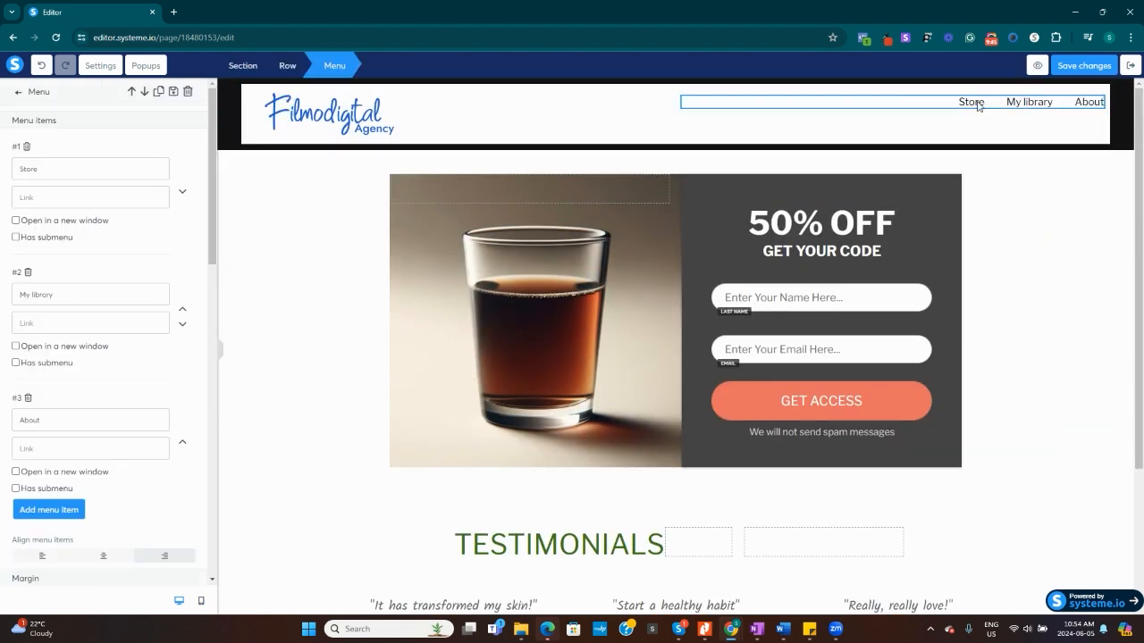
{"action": "key", "text": "ctrl+a"}
{"action": "type", "text": "mENU"}
{"action": "key", "text": "BackSpace"}
{"action": "key", "text": "BackSpace"}
{"action": "key", "text": "BackSpace"}
{"action": "key", "text": "BackSpace"}
{"action": "type", "text": "Menu"}
Review the settings of the "50% OFF" headline and the GET ACCESS button, including its click action, redirect and margins.
{"action": "mouse_move", "coordinate": [1139, 450]}
{"action": "left_mouse_down"}
{"action": "mouse_move", "coordinate": [1143, 528]}
{"action": "mouse_move", "coordinate": [1141, 457]}
{"action": "left_mouse_up"}
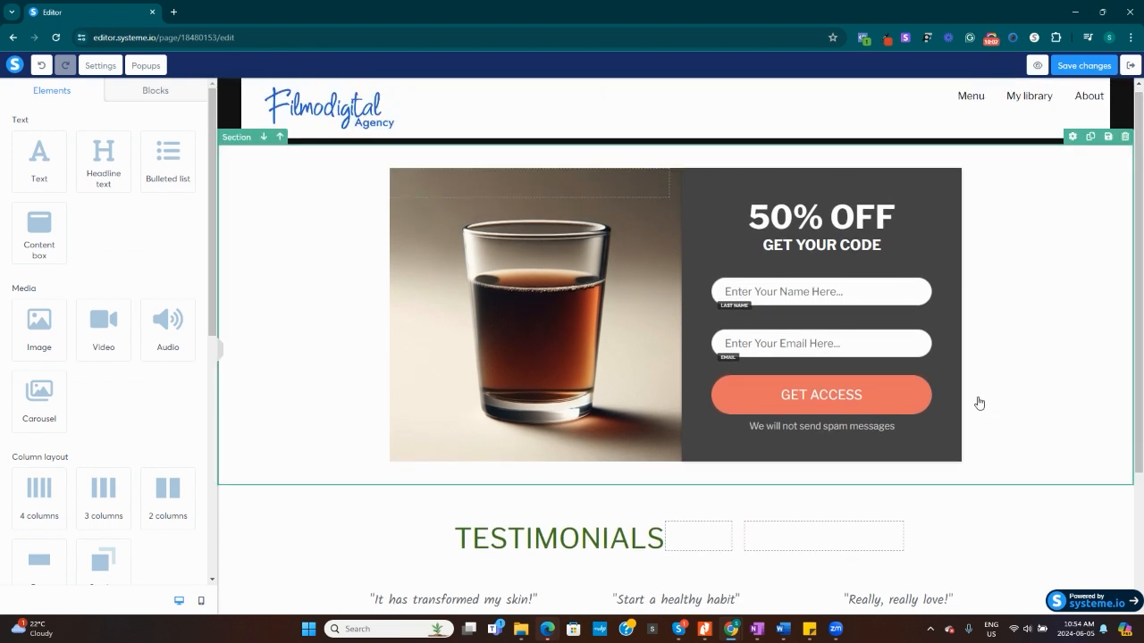
{"action": "left_click", "coordinate": [895, 217]}
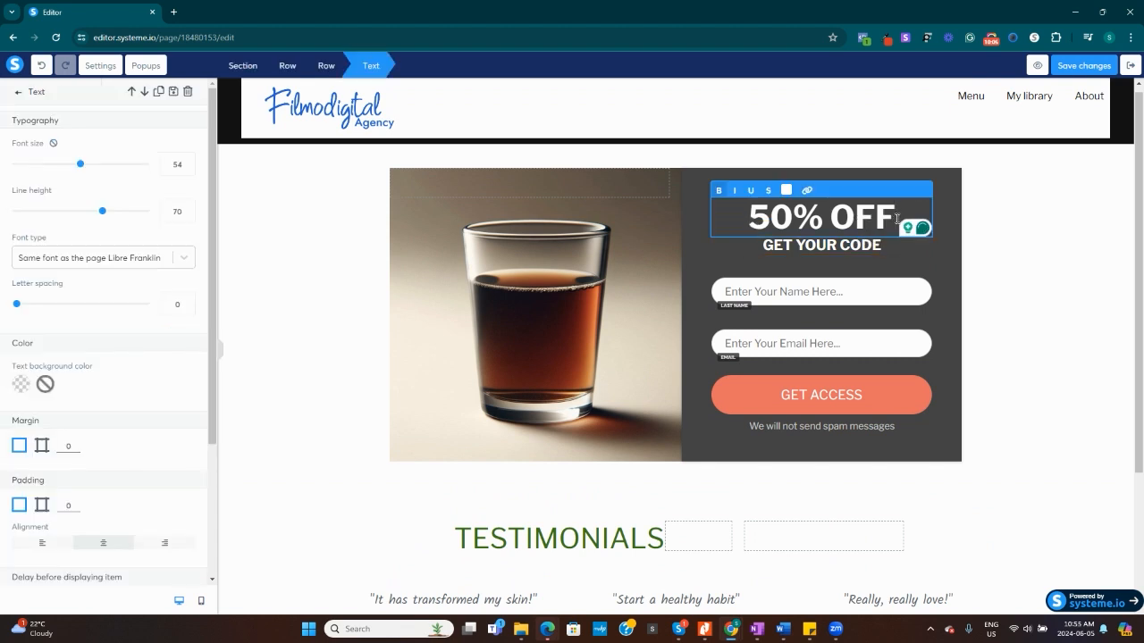
{"action": "left_click", "coordinate": [524, 311]}
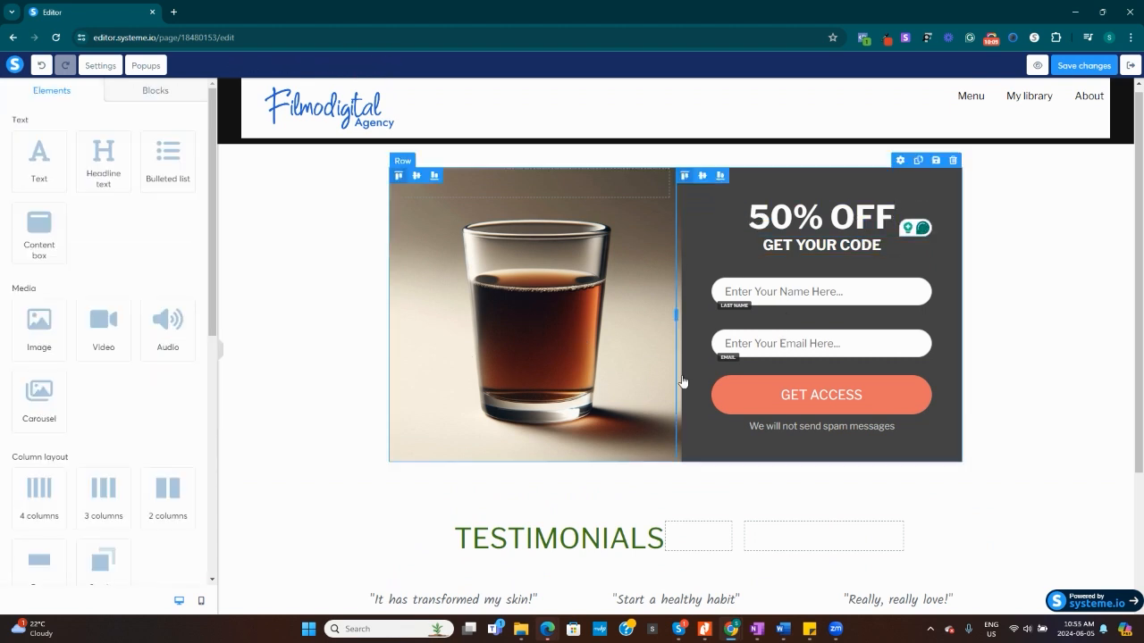
{"action": "left_click", "coordinate": [806, 398]}
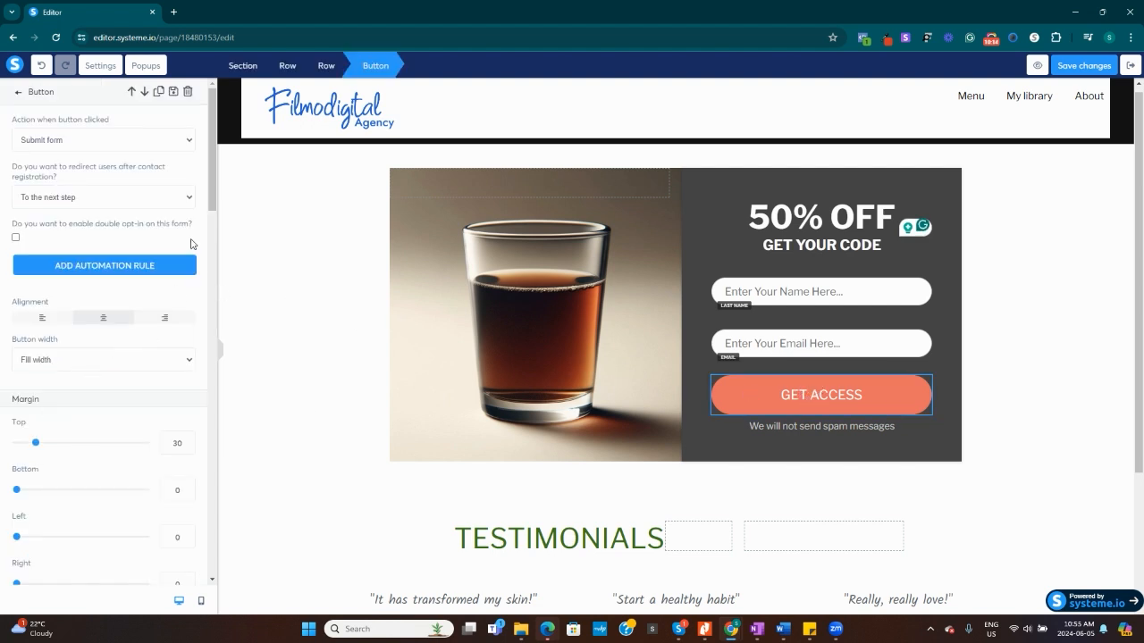
{"action": "mouse_move", "coordinate": [215, 187]}
{"action": "left_mouse_down"}
{"action": "mouse_move", "coordinate": [215, 223]}
{"action": "mouse_move", "coordinate": [218, 199]}
{"action": "left_mouse_up"}
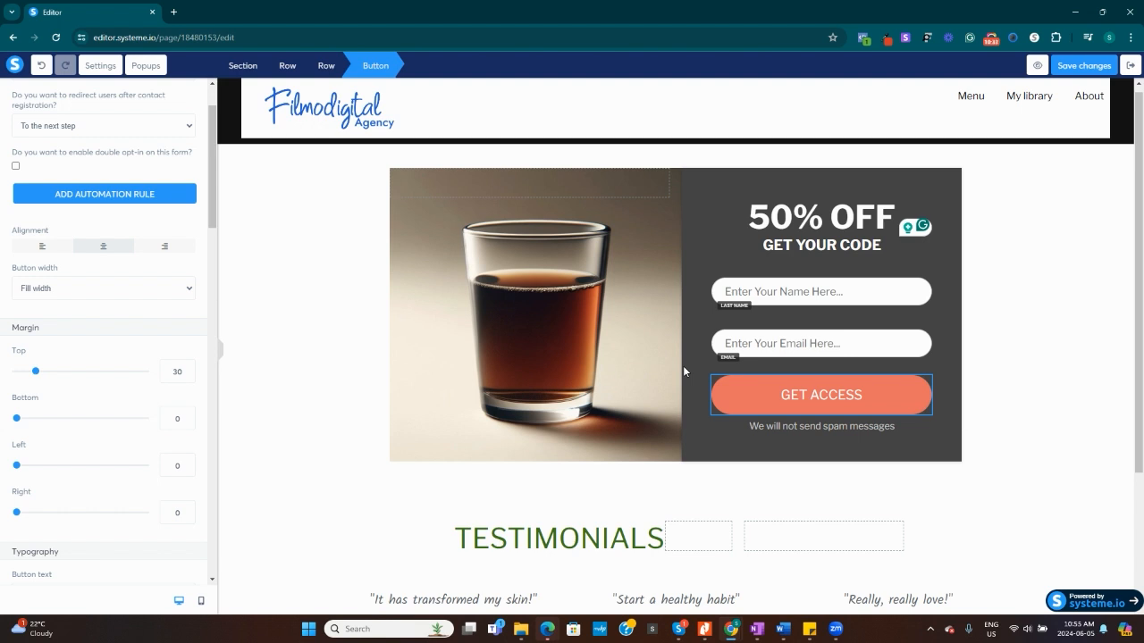
Preview the squeeze page and look over its header, opt-in form and testimonials.
{"action": "left_click", "coordinate": [1039, 67]}
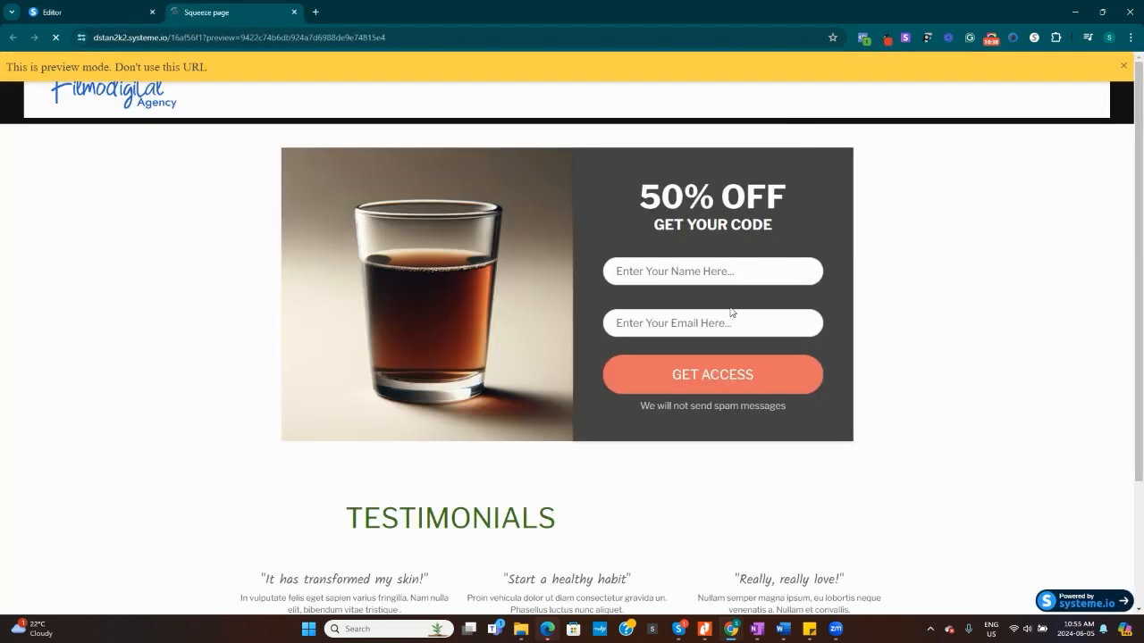
{"action": "scroll", "coordinate": [856, 304], "scroll_direction": "down", "scroll_amount": 2}
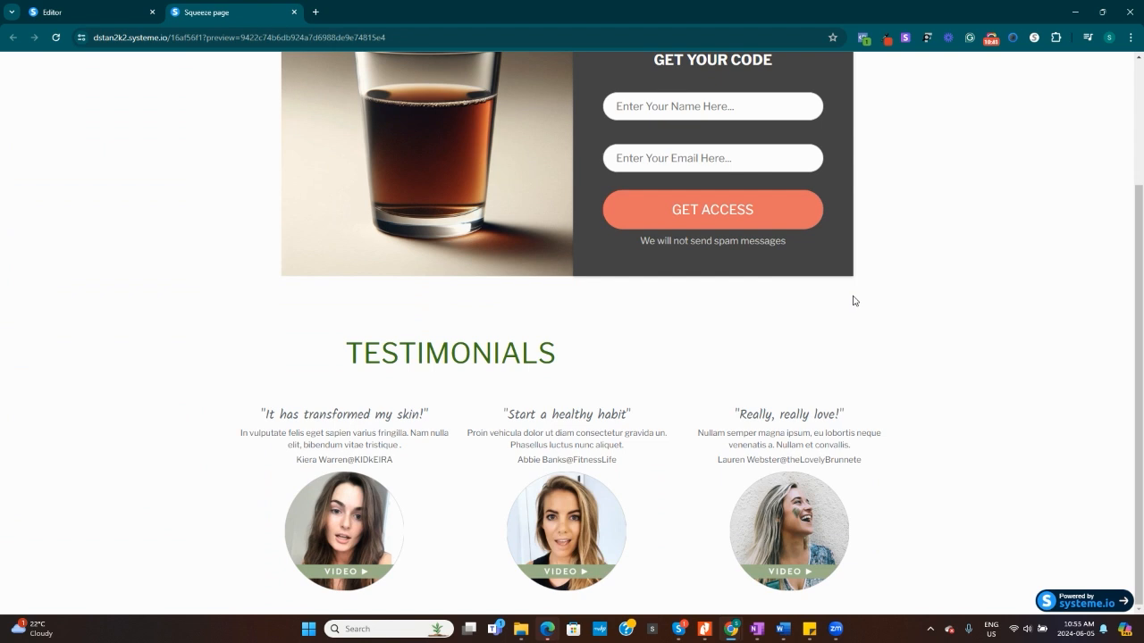
{"action": "scroll", "coordinate": [849, 302], "scroll_direction": "up", "scroll_amount": 2}
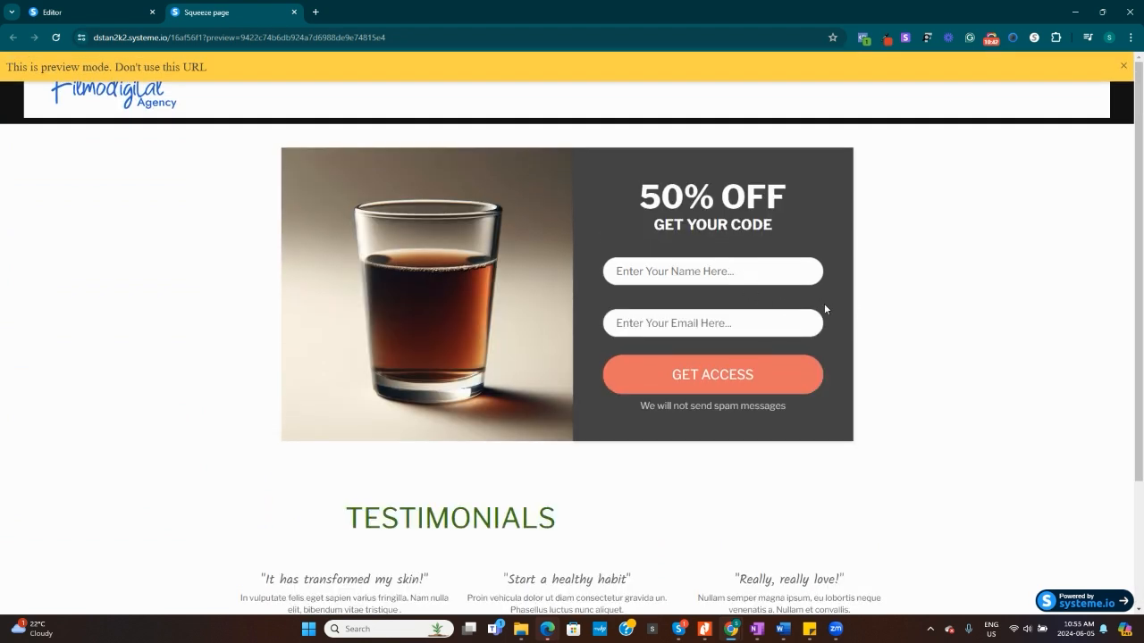